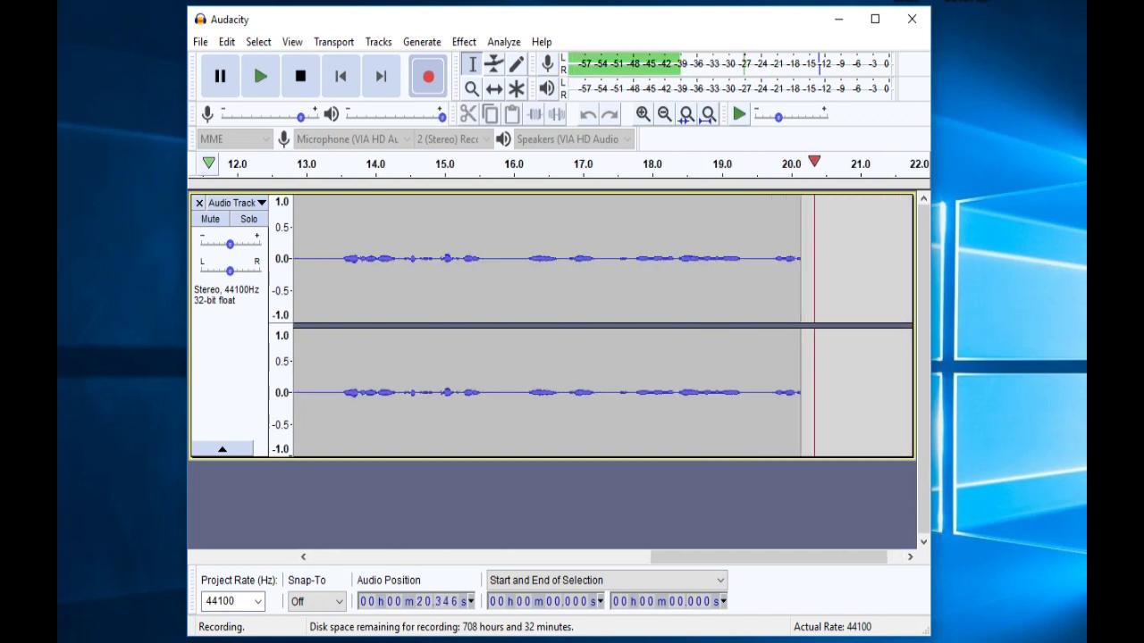
Open File Explorer and go to the mods folder under C:\Program Files (x86)\Starters Orders 7
key("super+e")
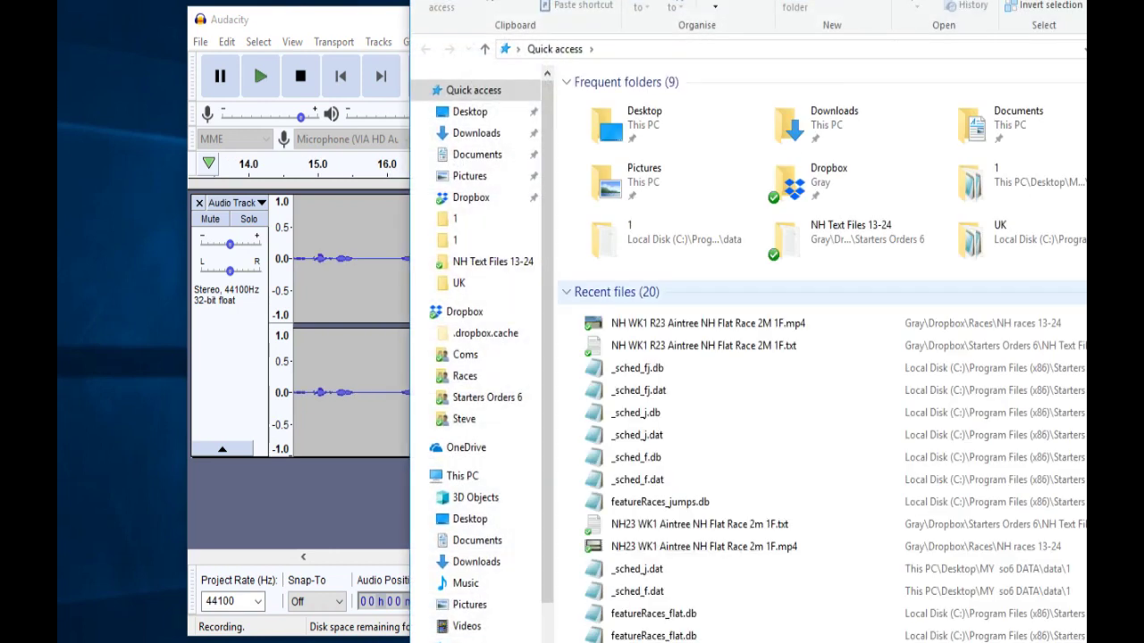
scroll(804, 375, "down", 1)
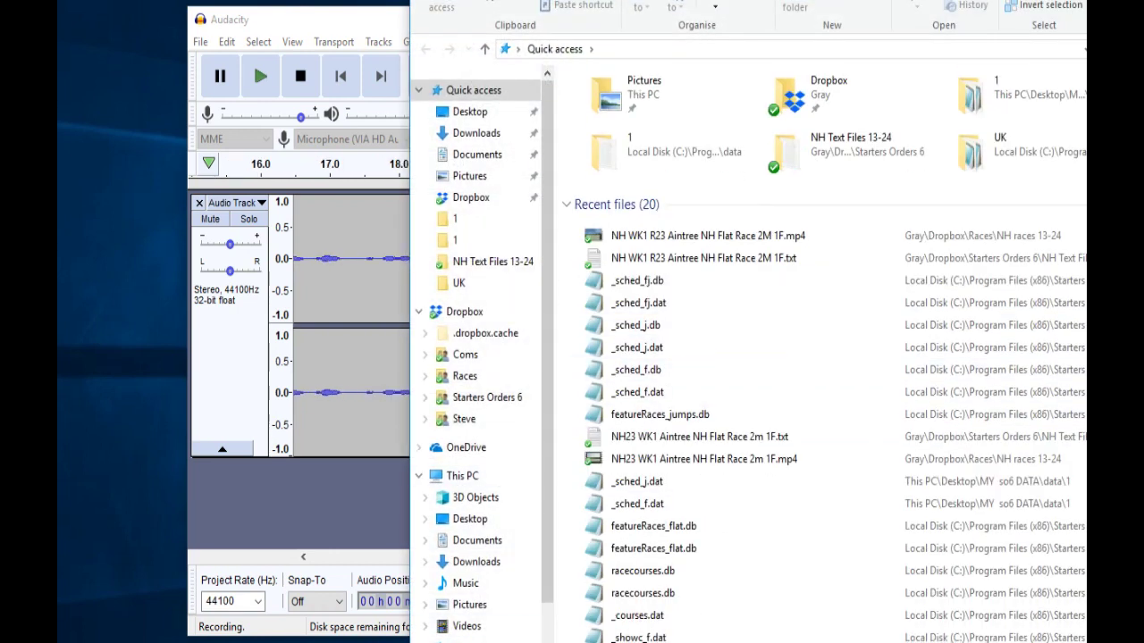
left_click(478, 640)
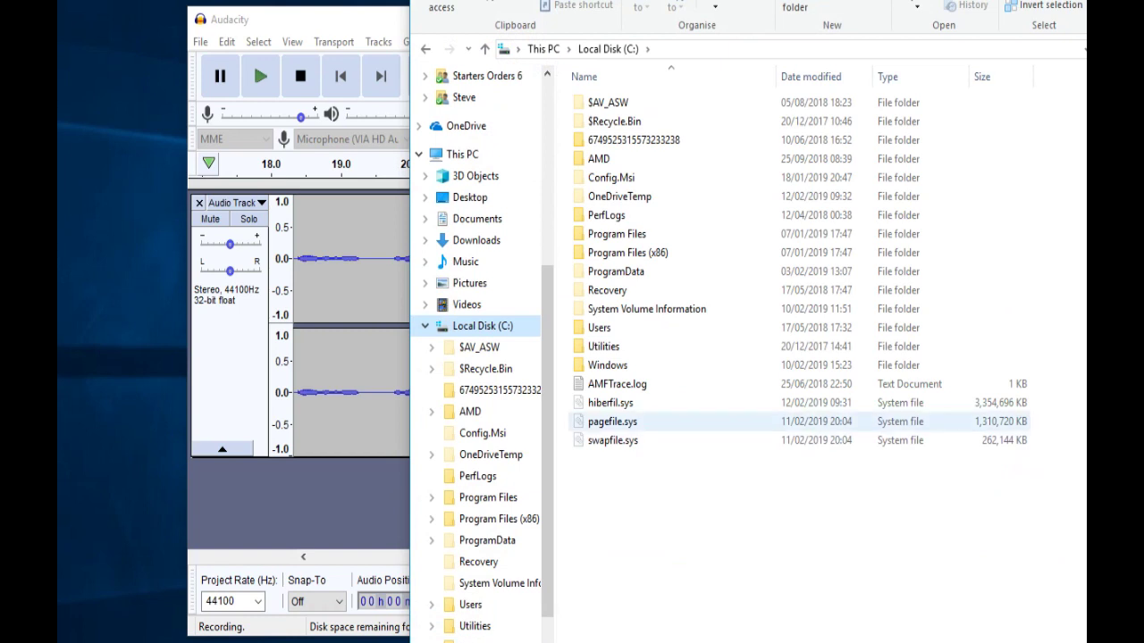
double_click(628, 253)
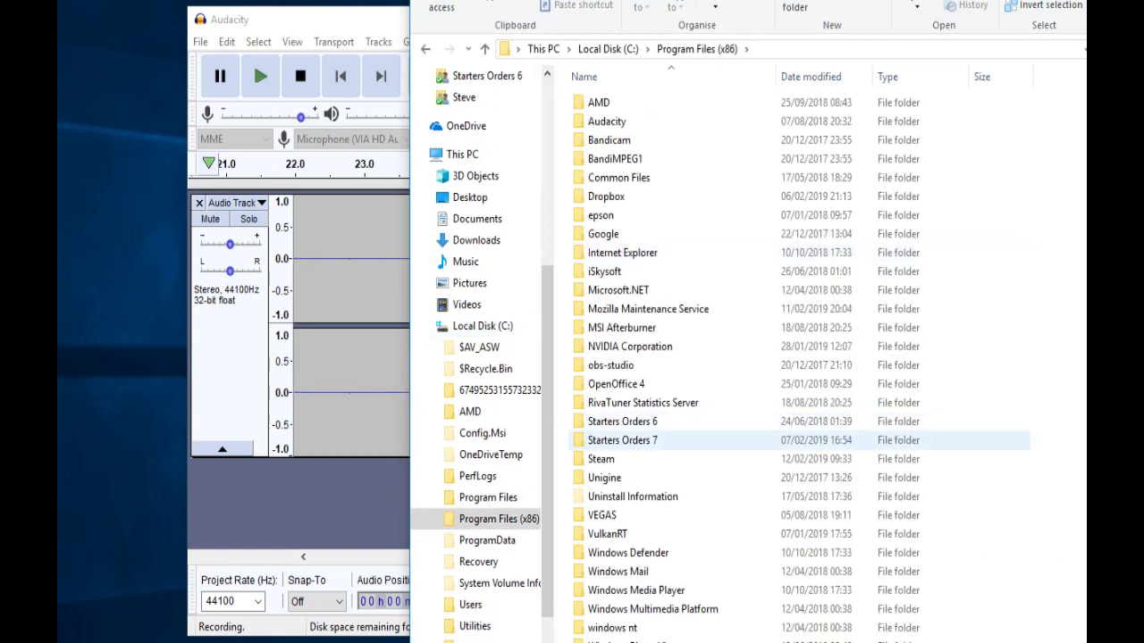
double_click(623, 439)
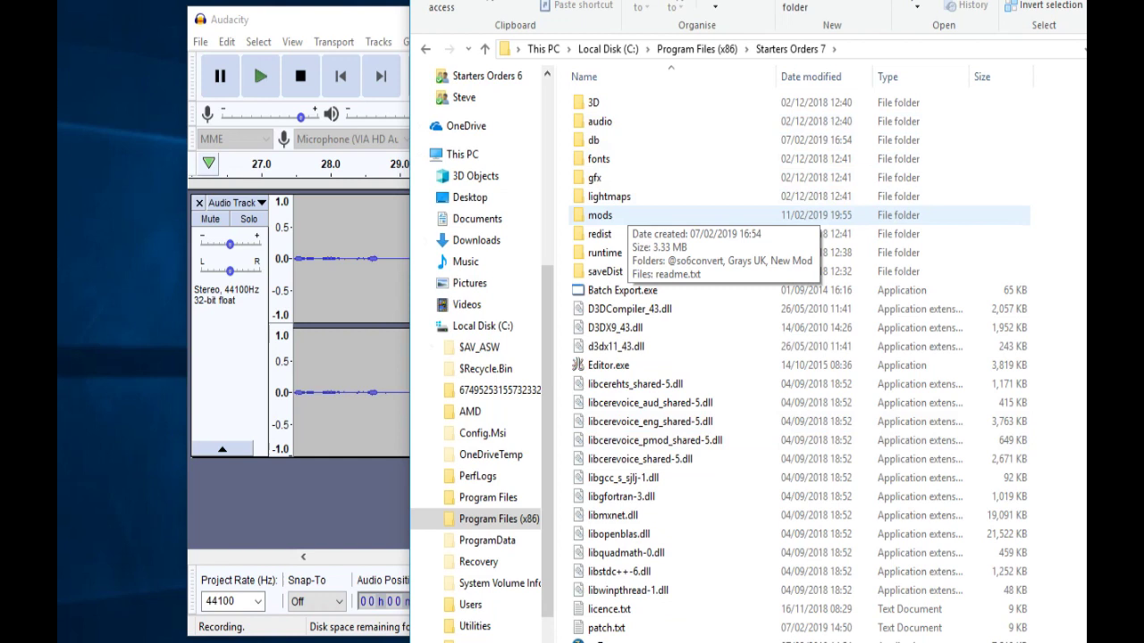
double_click(601, 216)
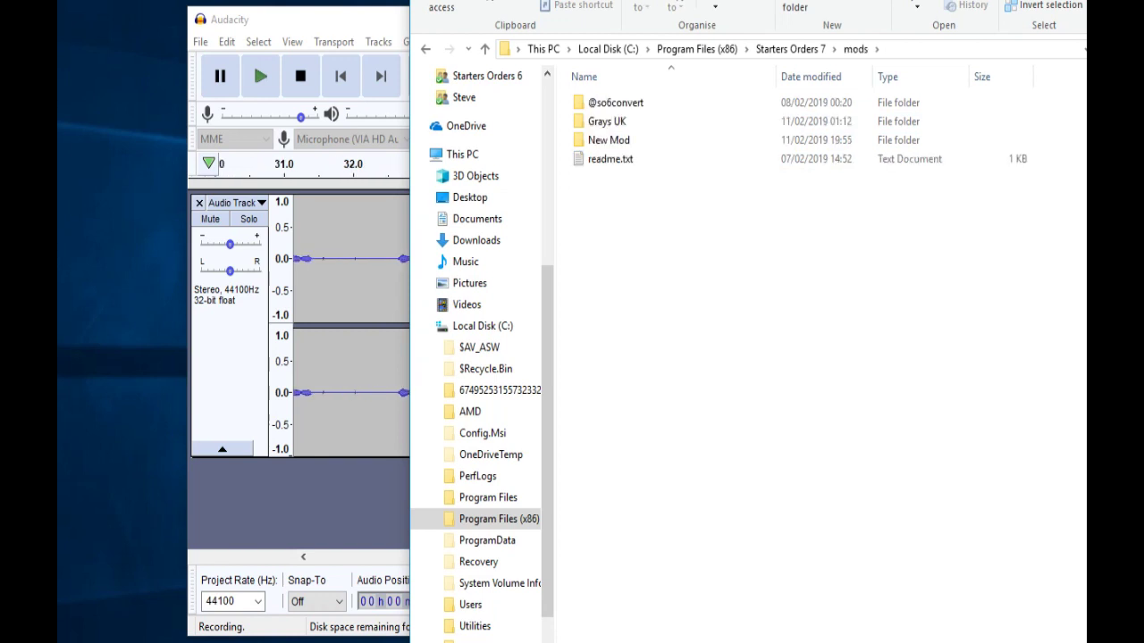
Create a new folder with the default name inside the mods folder and delete it again
right_click(668, 295)
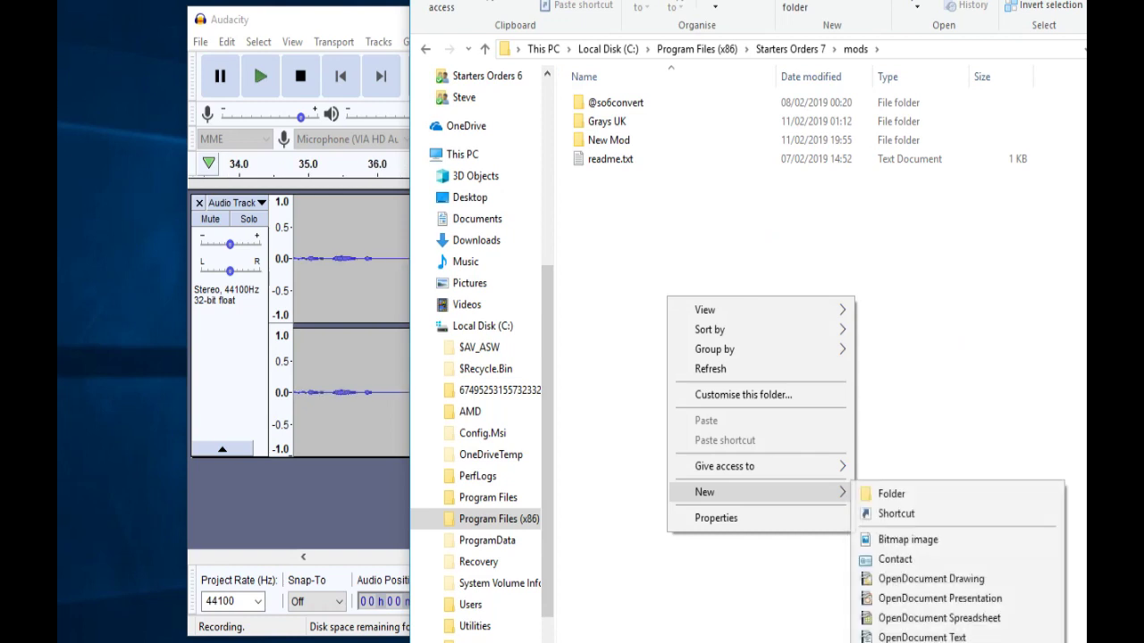
mouse_move(706, 493)
left_click(884, 494)
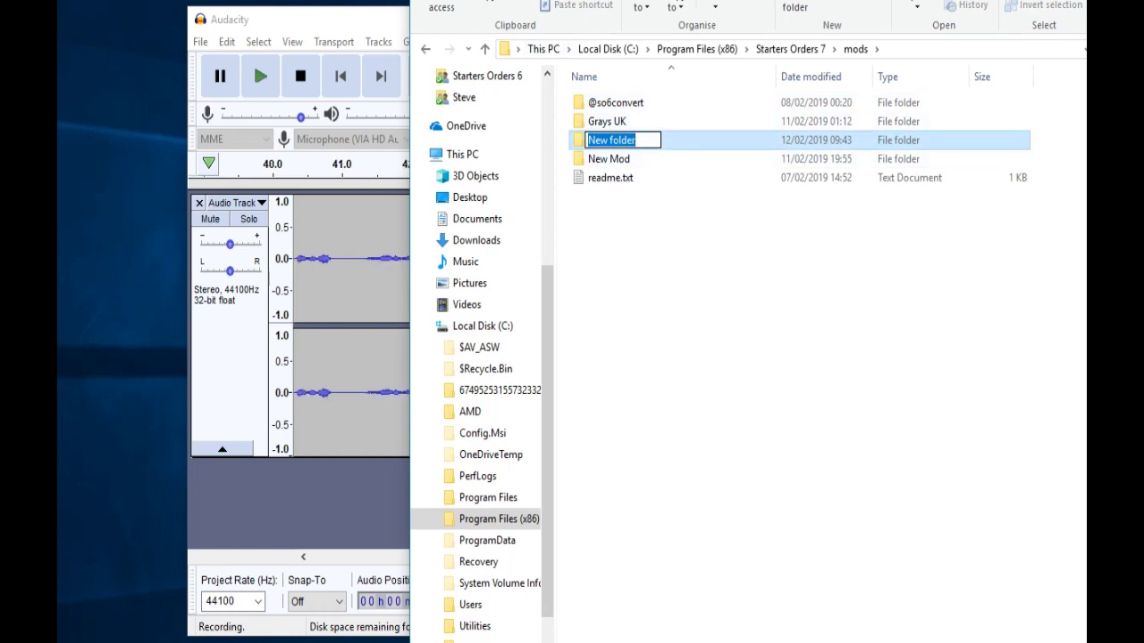
key("Return")
key("Delete")
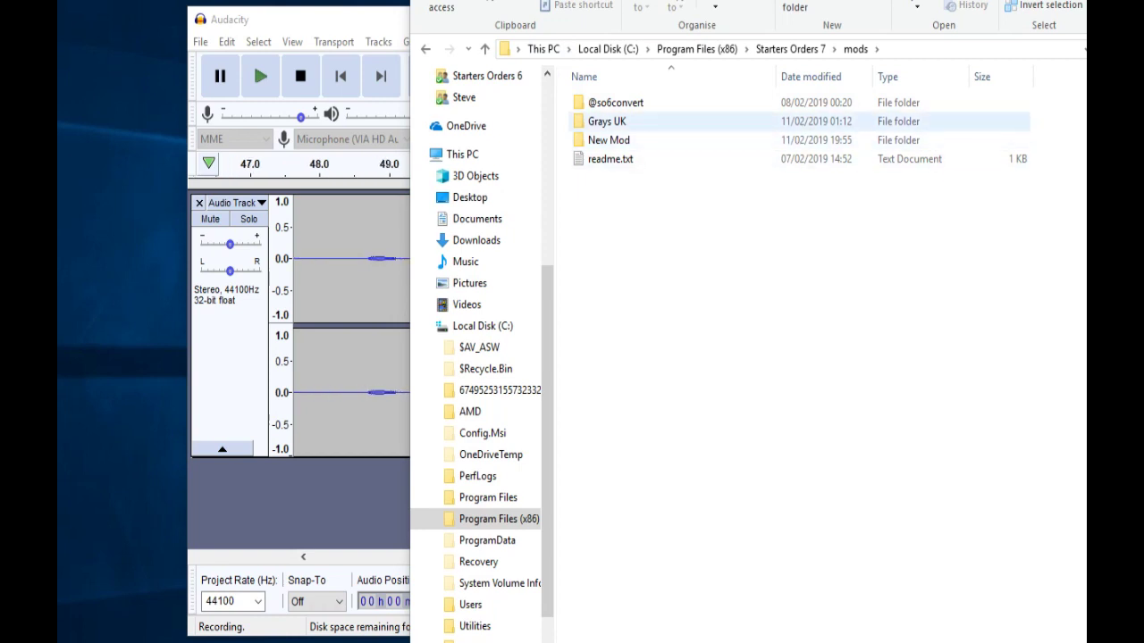
Examine the database files in the Grays UK mod's db\UK folder and return to the mods folder
double_click(607, 121)
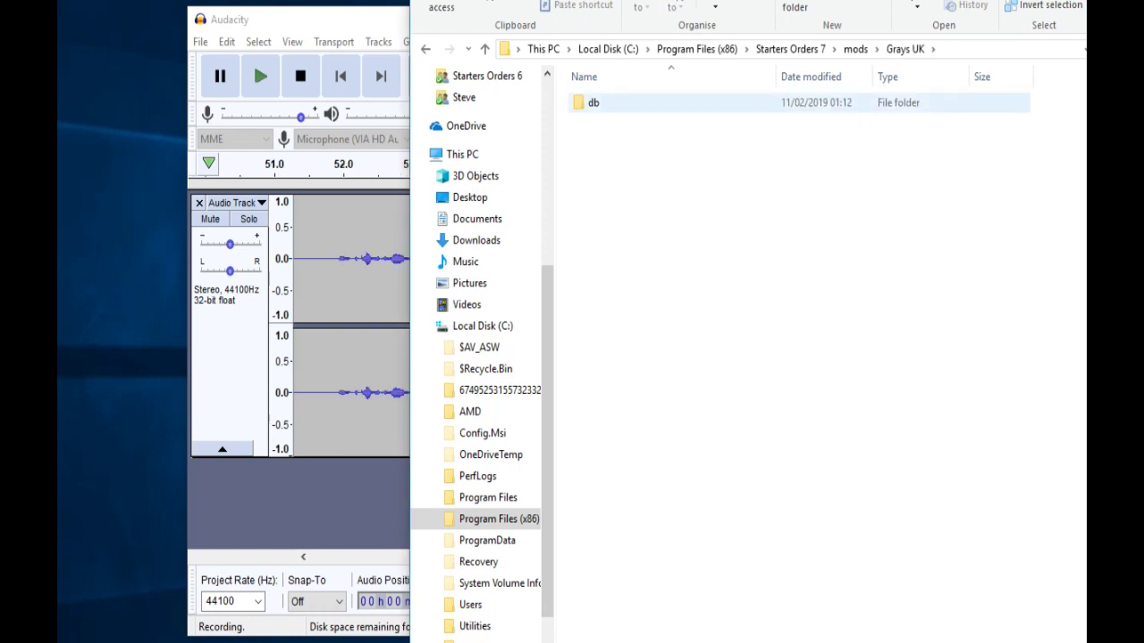
double_click(593, 103)
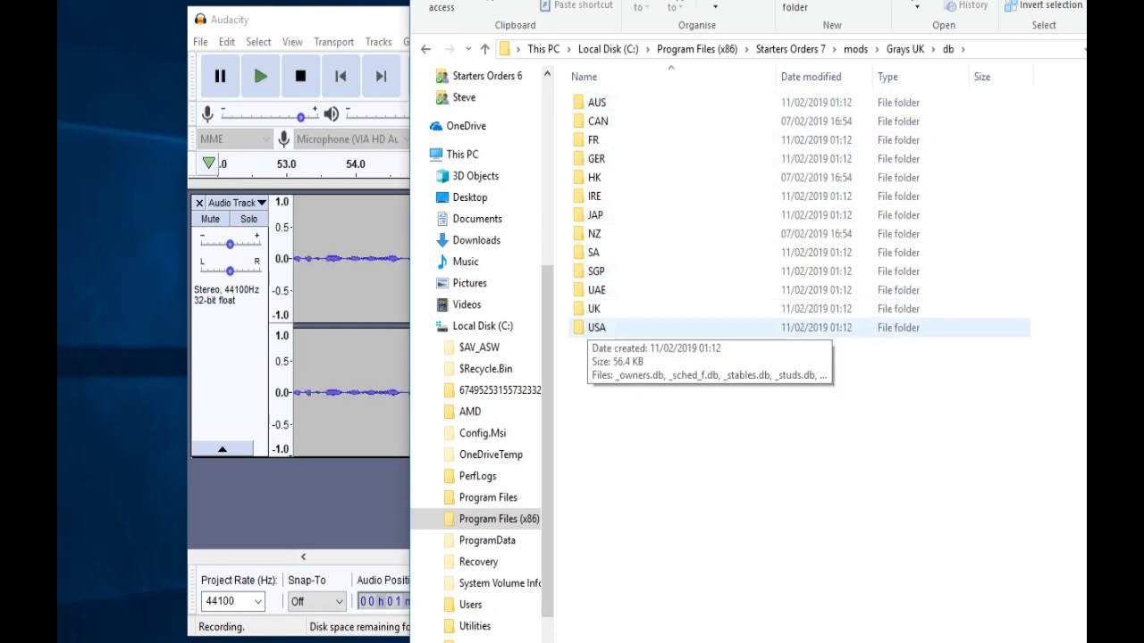
double_click(595, 309)
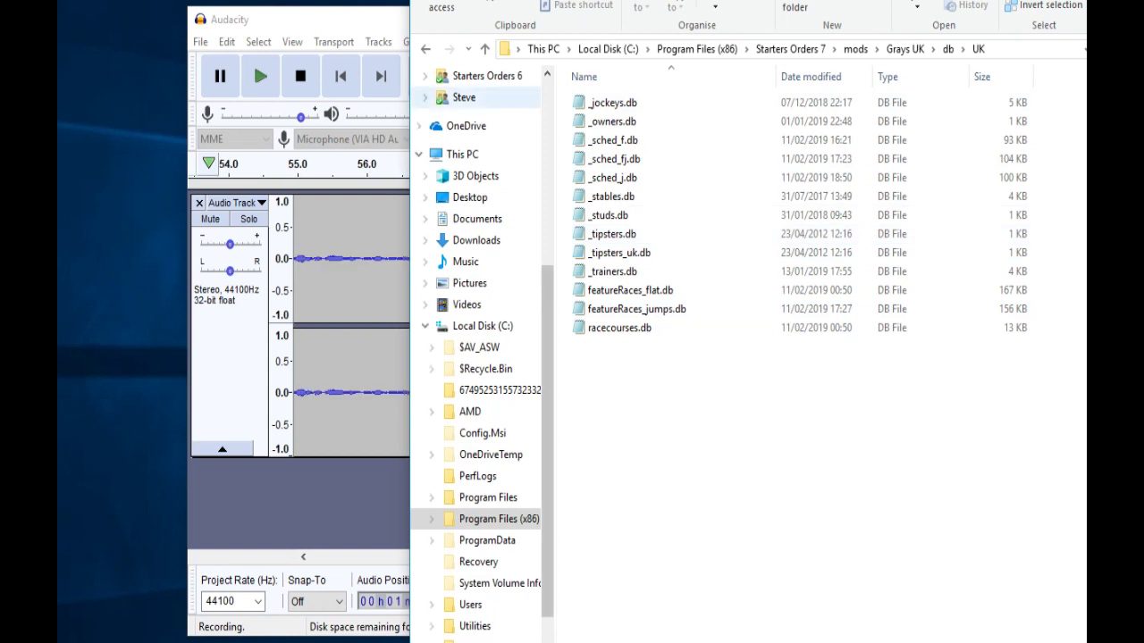
left_click(484, 48)
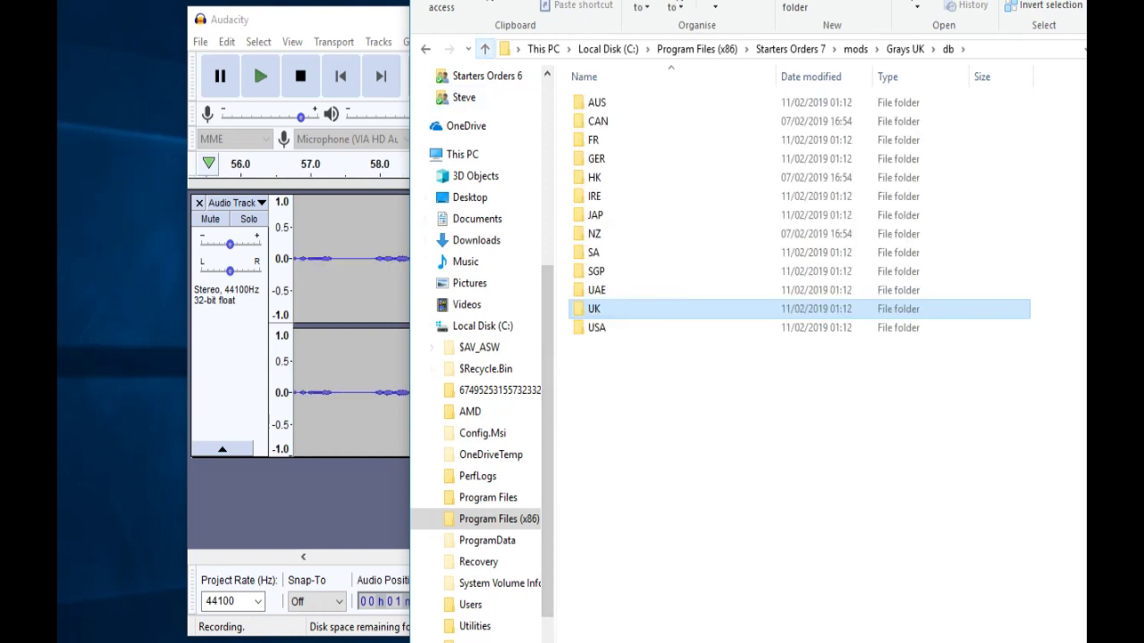
left_click(484, 48)
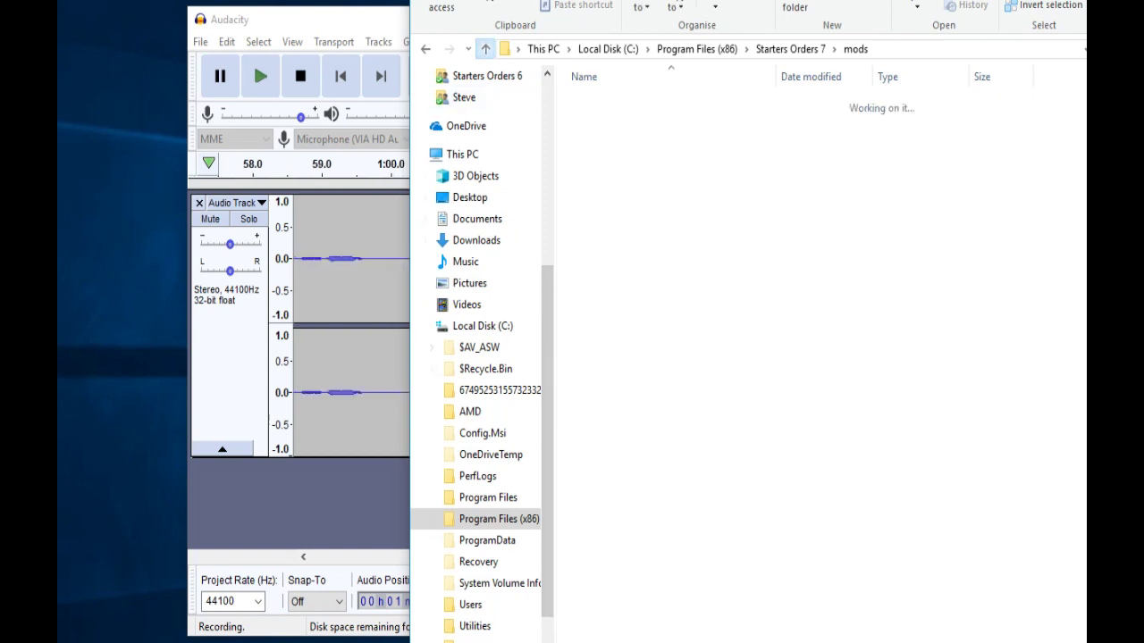
left_click(484, 49)
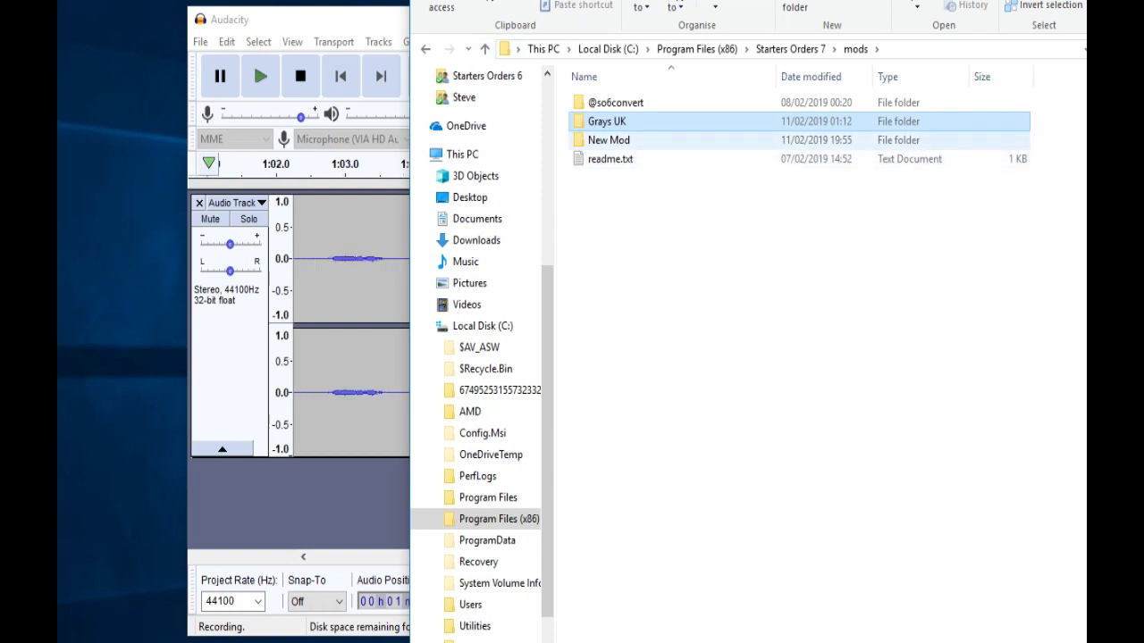
Copy _showc_f.dat and _showc_j.dat from the New Mod folder to the clipboard
double_click(608, 140)
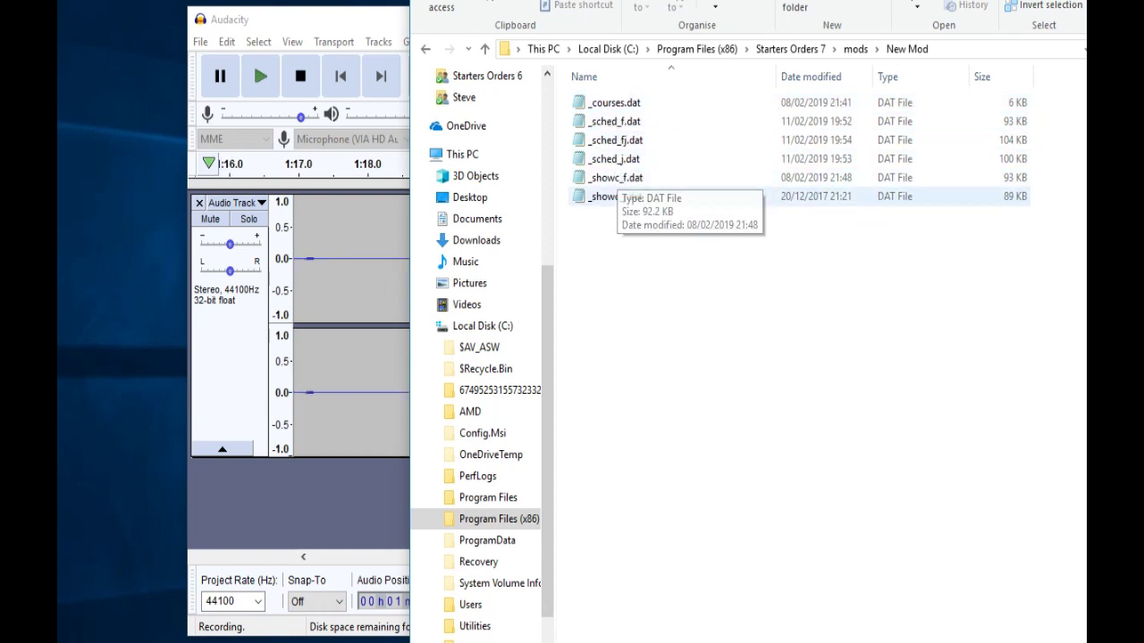
left_click(625, 198)
left_click(626, 178, "shift")
right_click(628, 178)
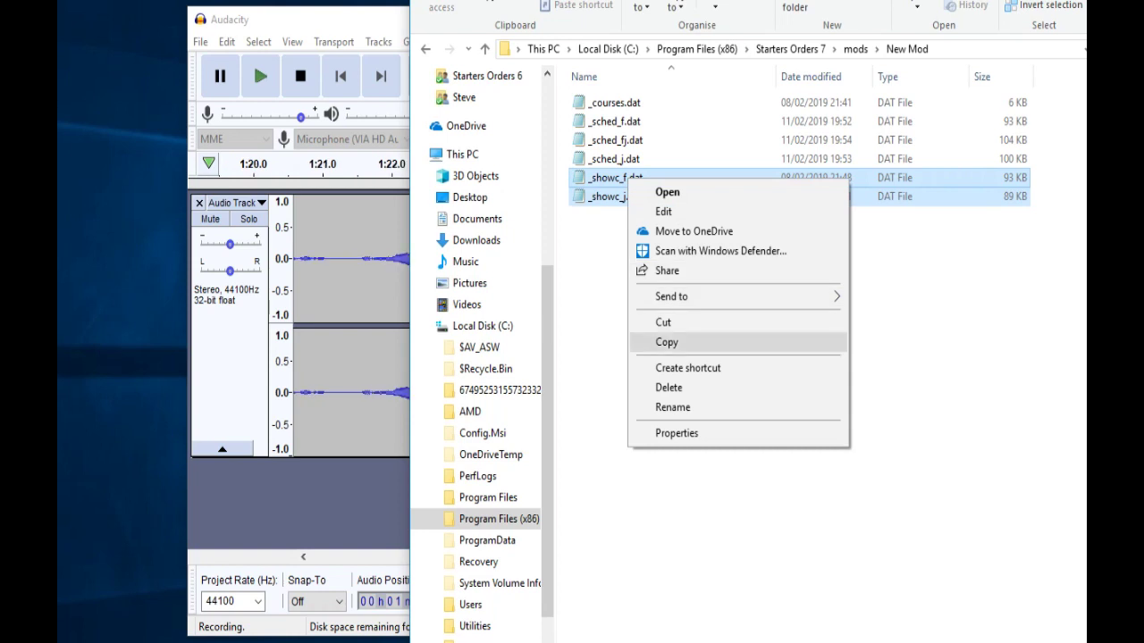
left_click(666, 343)
left_click(485, 49)
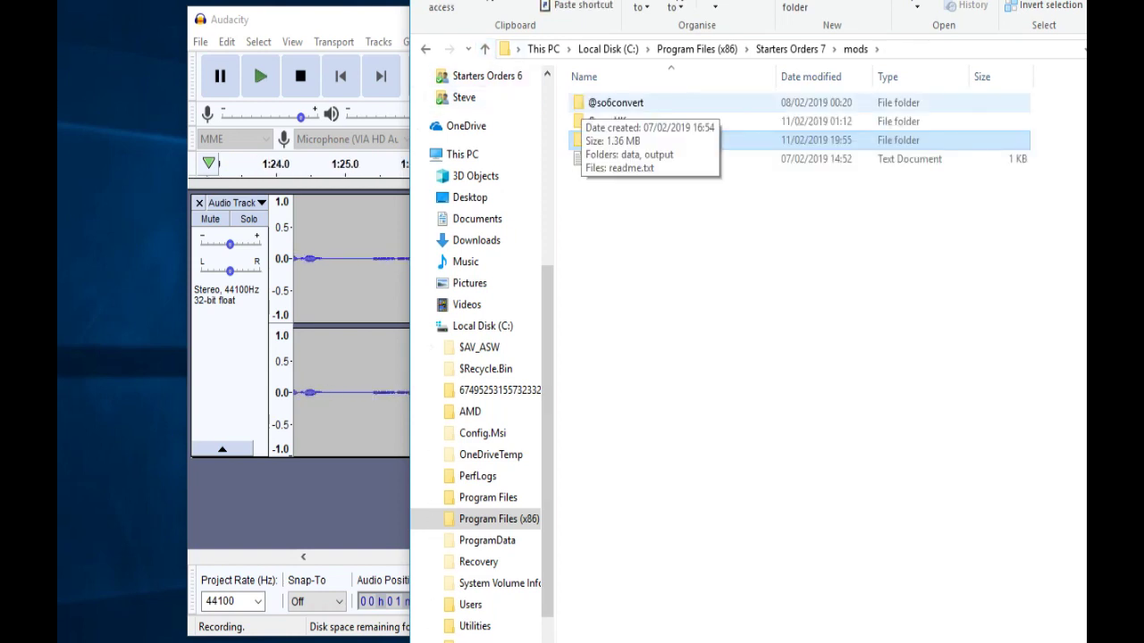
double_click(591, 103)
left_click(592, 103)
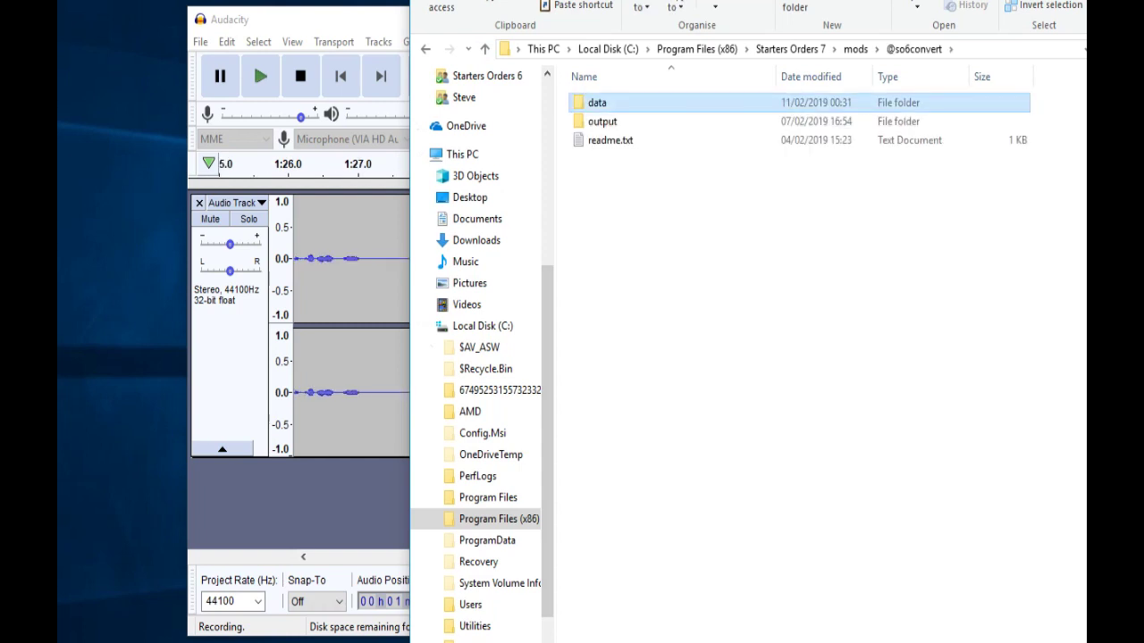
key("Return")
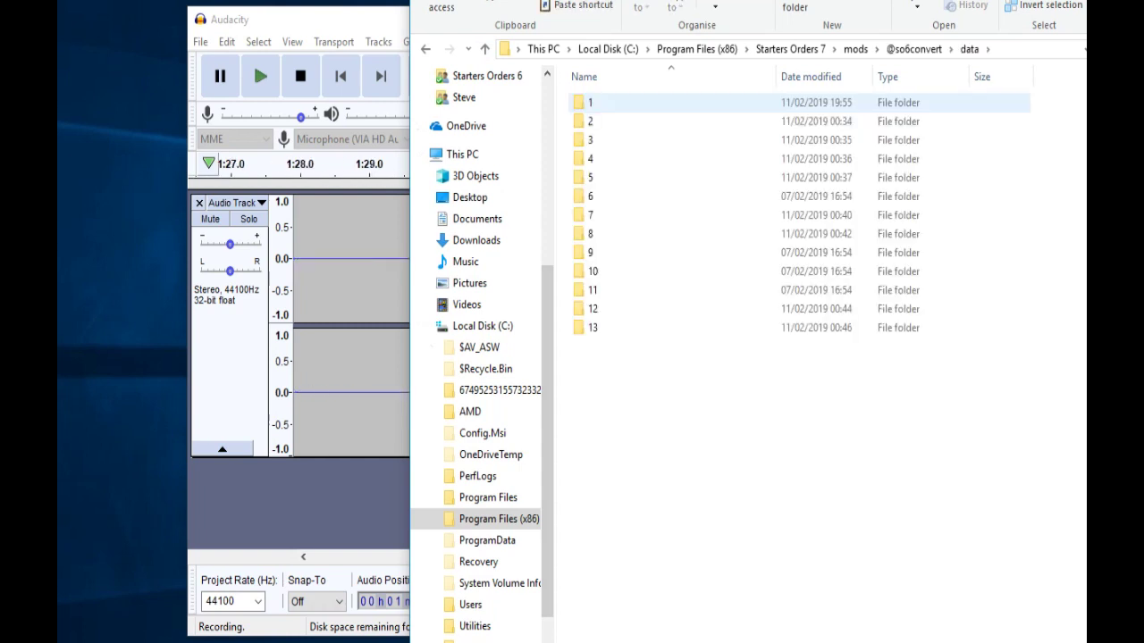
key("Return")
right_click(639, 162)
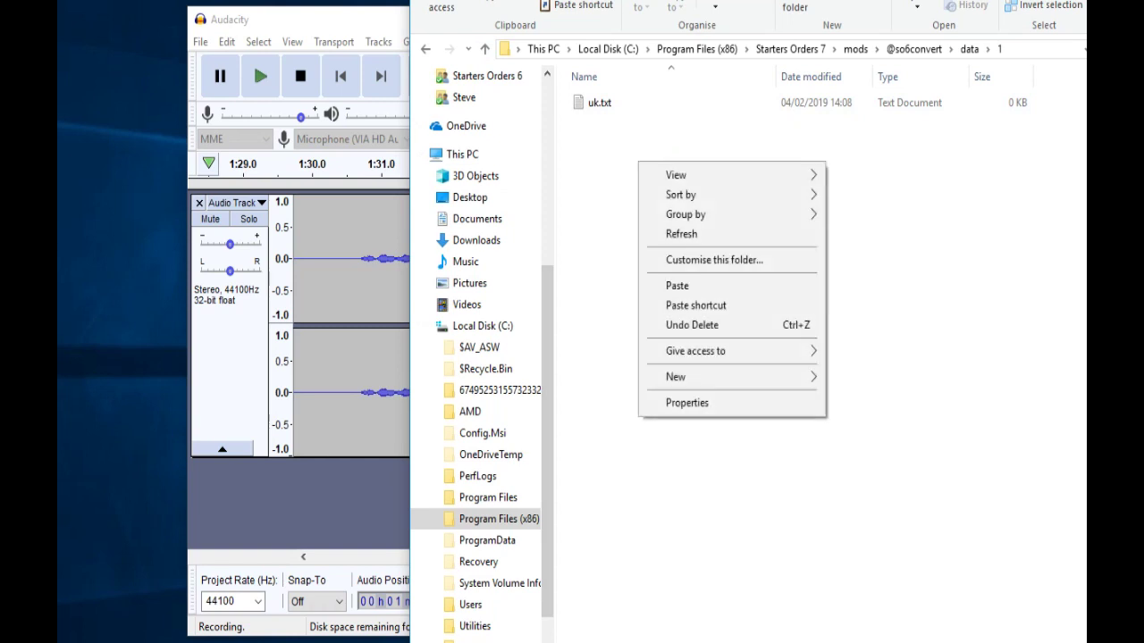
left_click(677, 286)
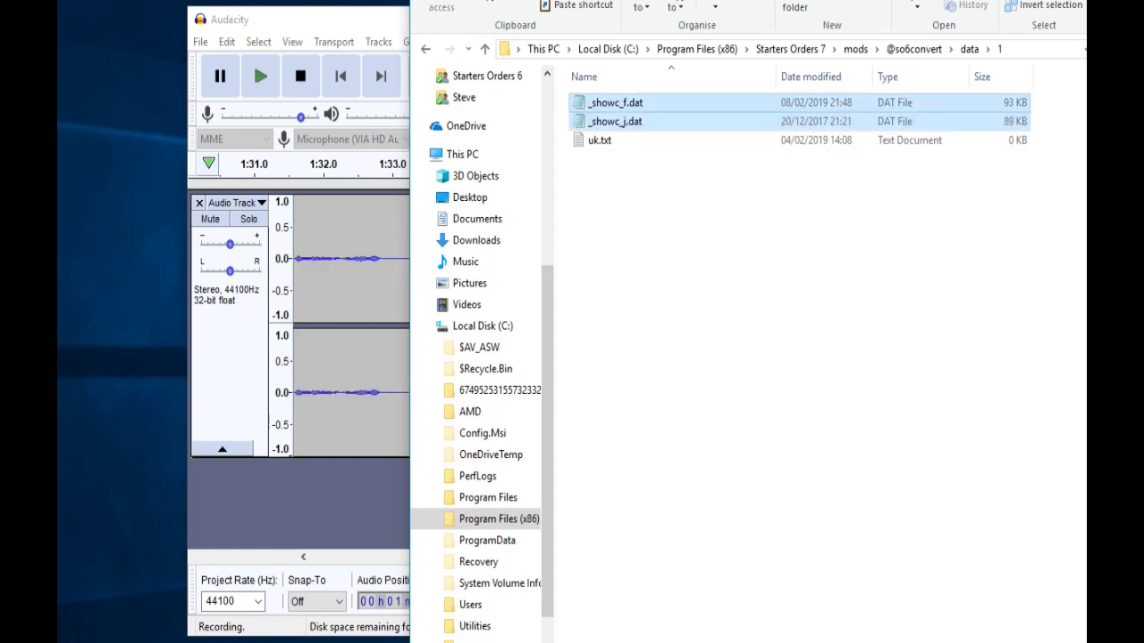
Return to the New Mod folder and copy _courses.dat to the clipboard
left_click(485, 50)
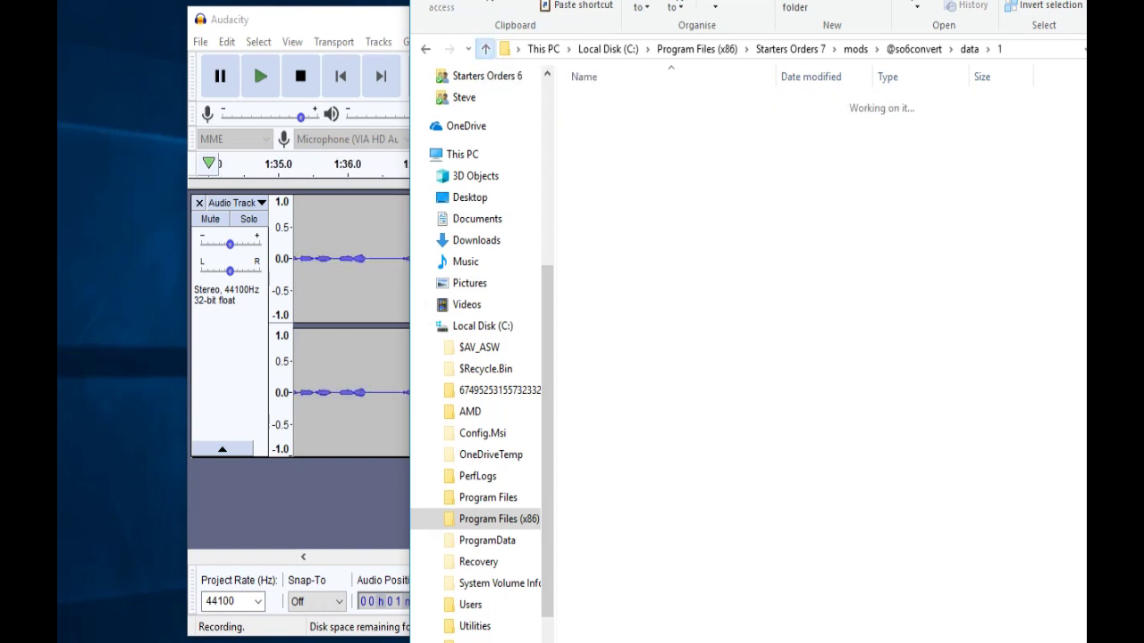
left_click(484, 49)
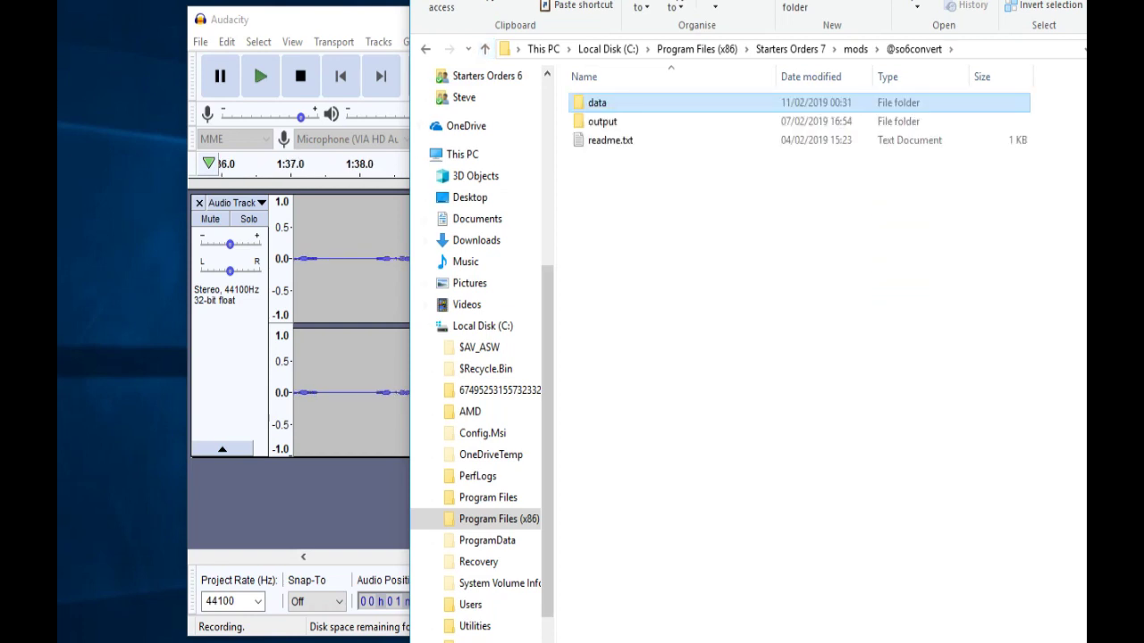
left_click(484, 49)
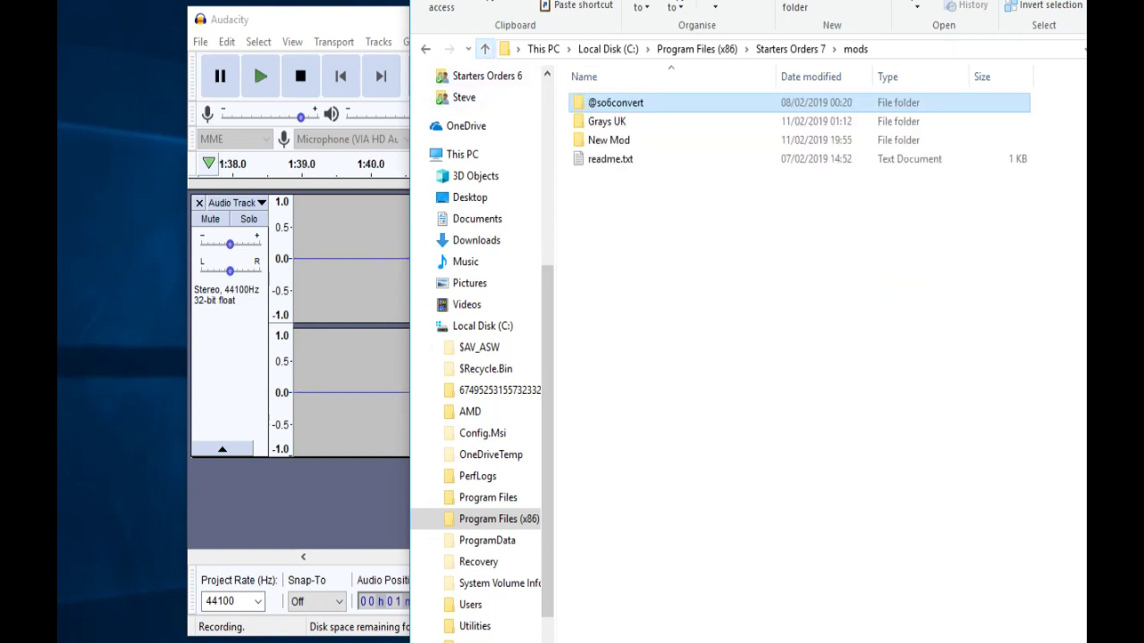
double_click(608, 139)
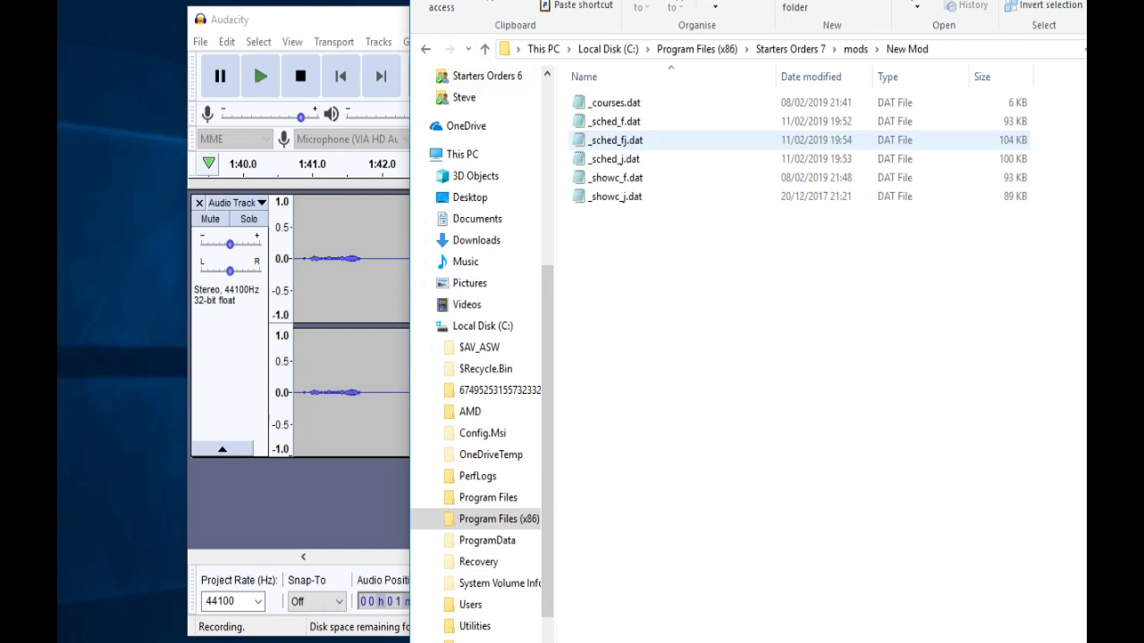
left_click(579, 104)
right_click(579, 104)
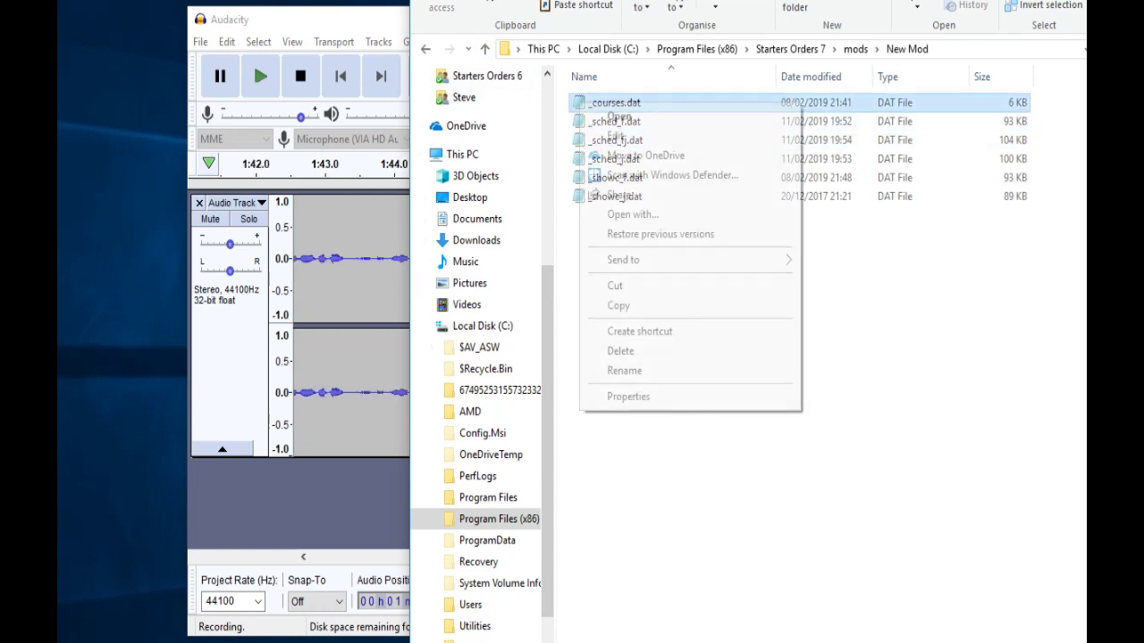
left_click(618, 305)
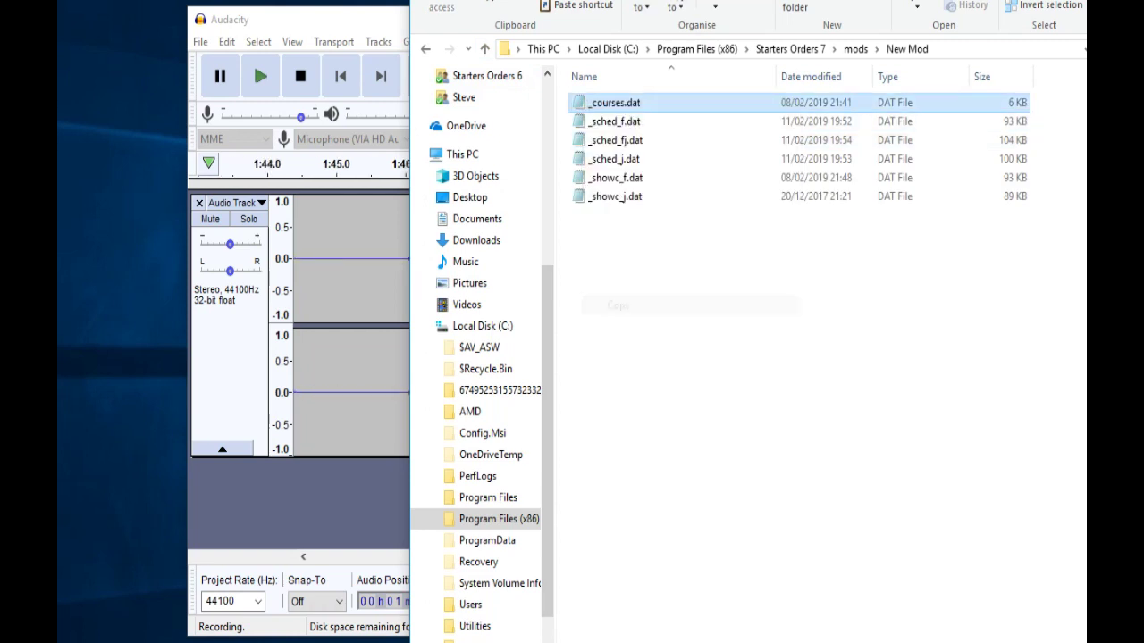
left_click(485, 48)
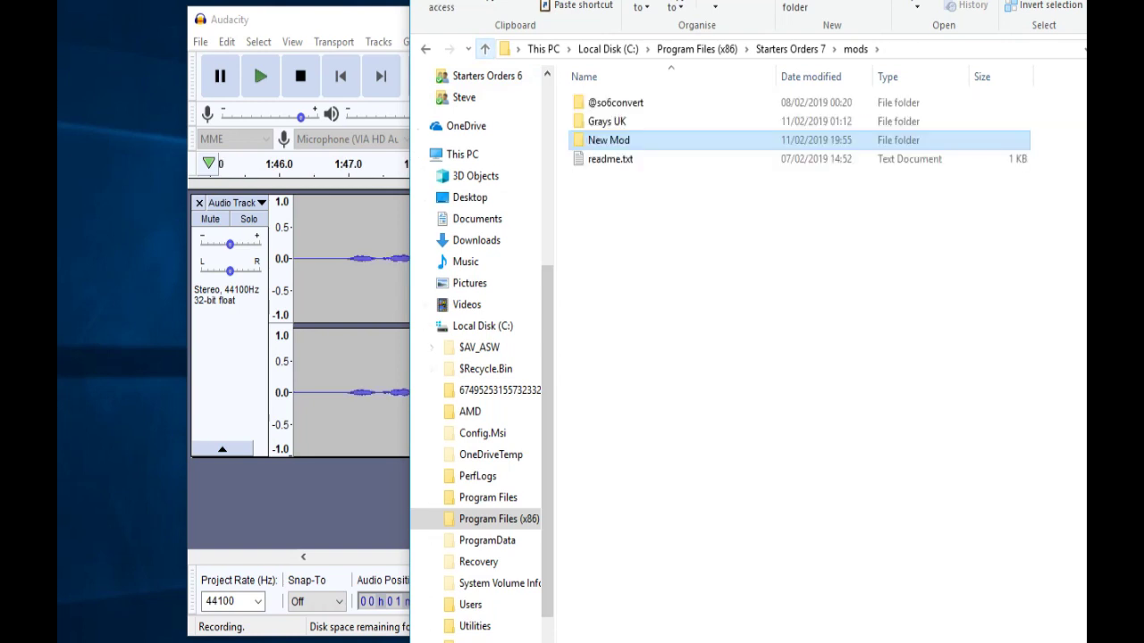
double_click(616, 103)
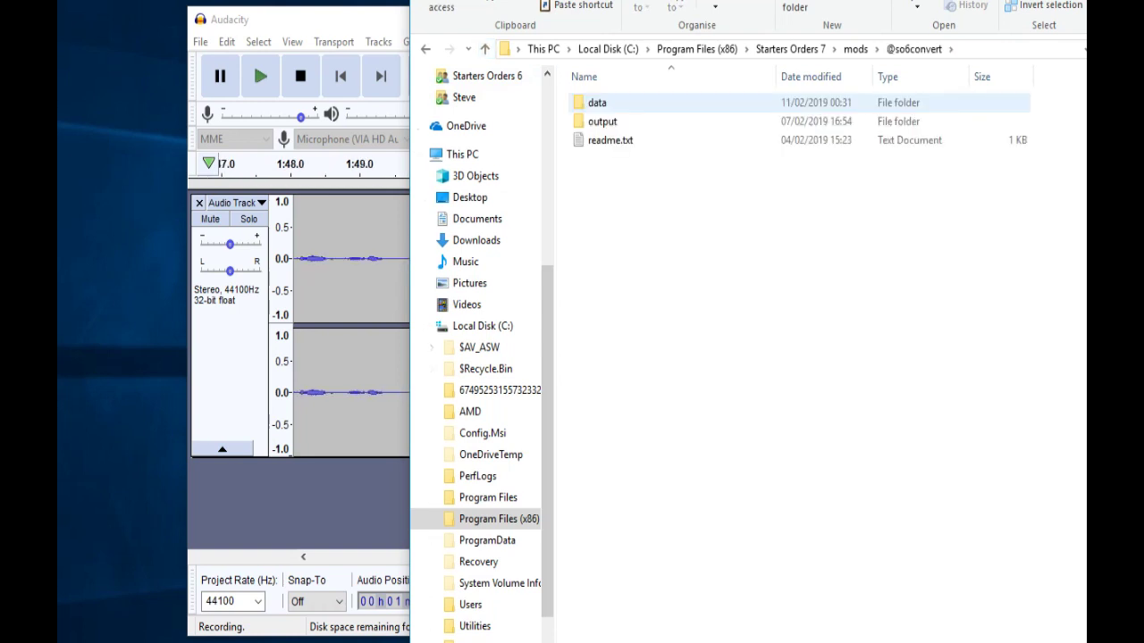
double_click(616, 103)
double_click(616, 102)
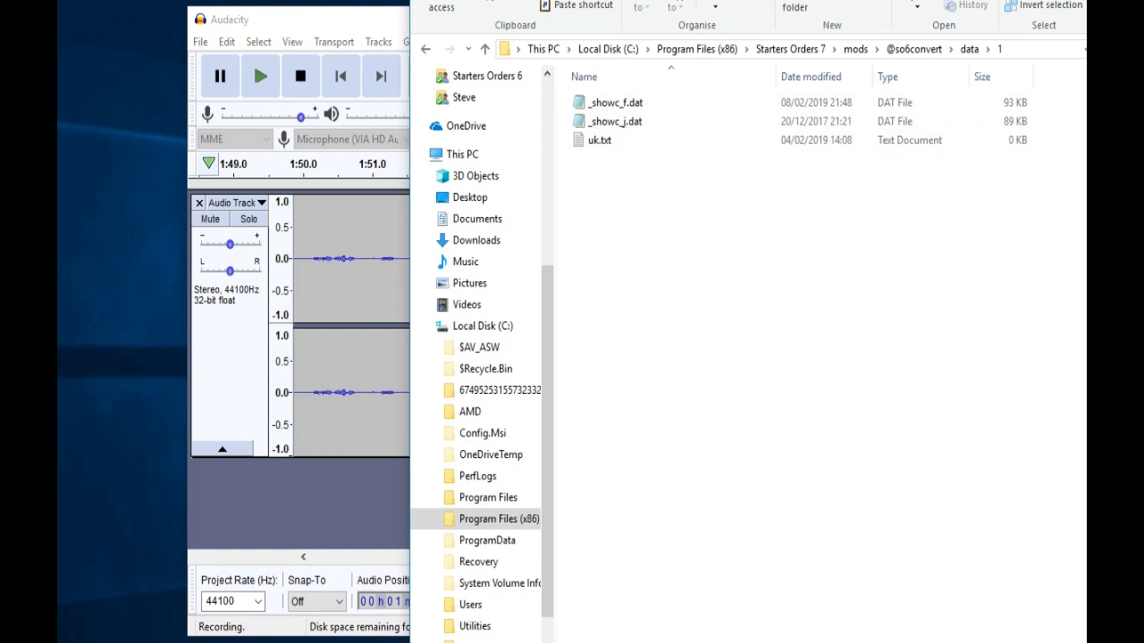
right_click(637, 199)
left_click(676, 324)
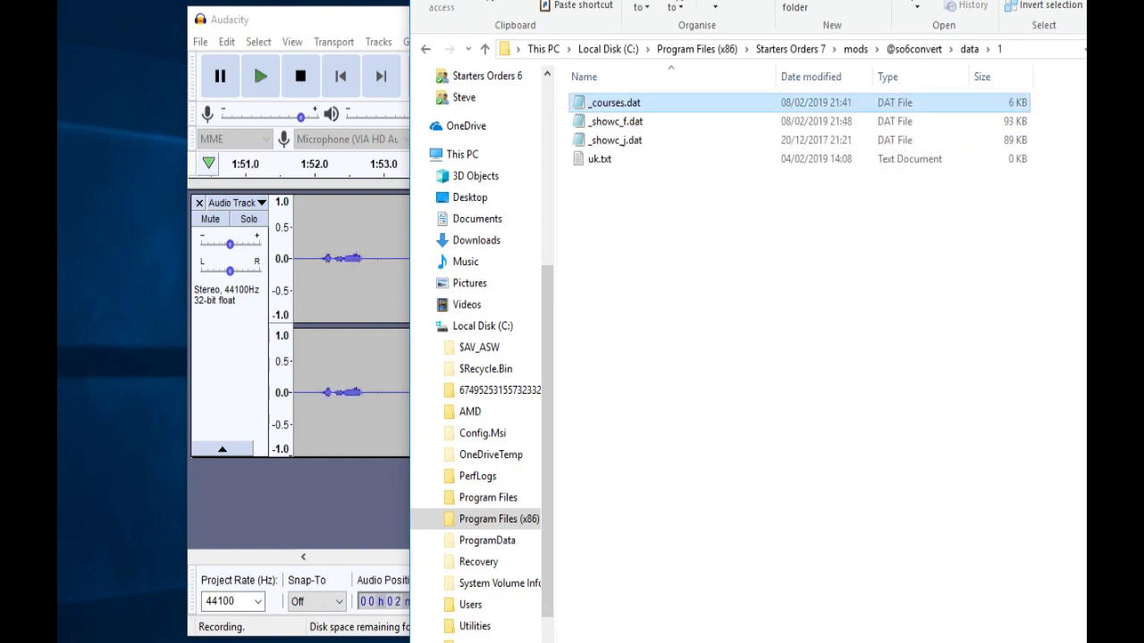
left_click(487, 50)
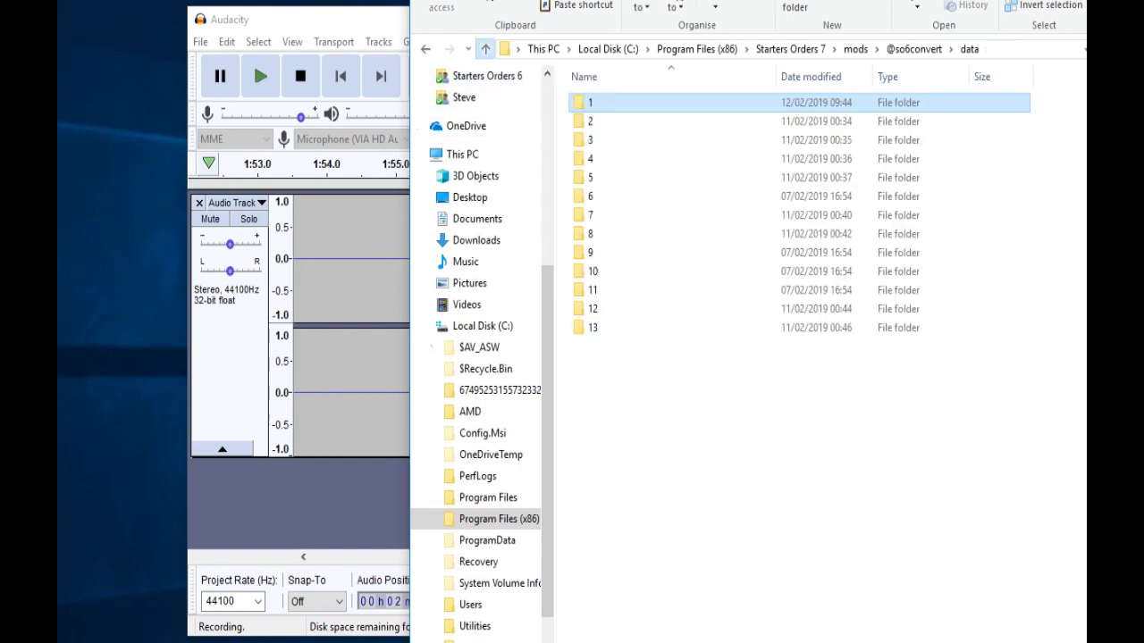
left_click(487, 50)
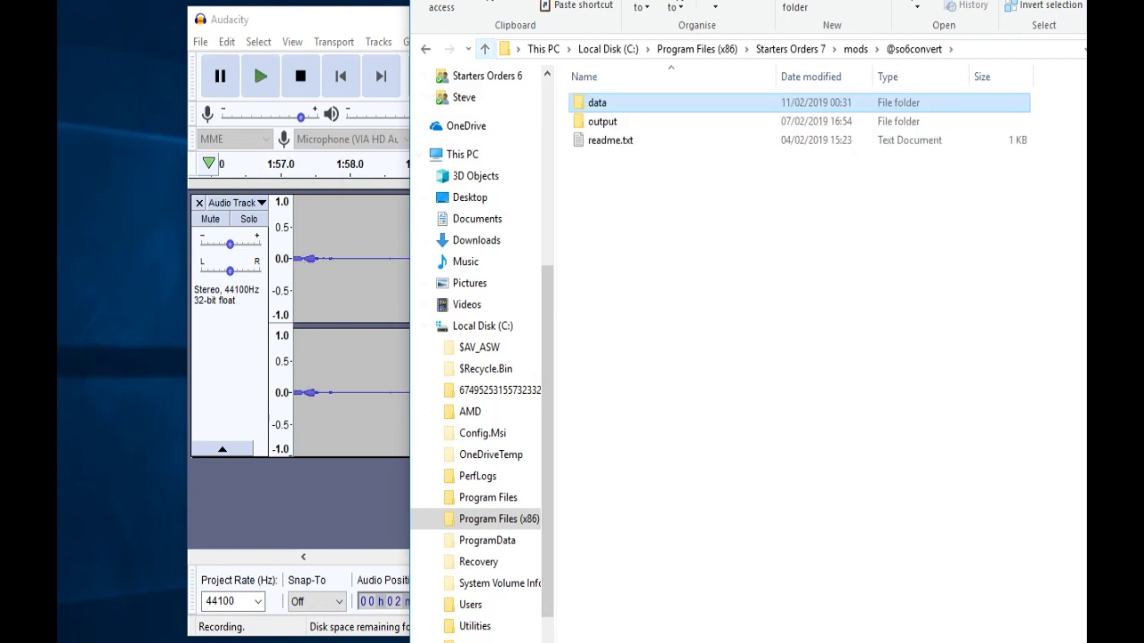
key("Down")
key("Return")
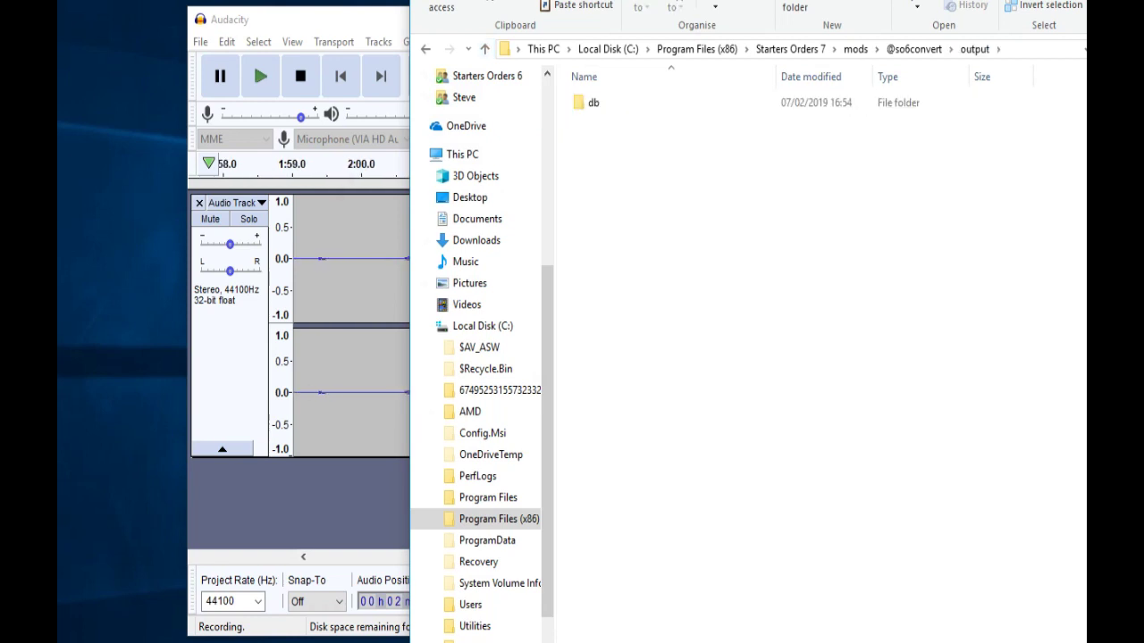
Check the contents of the output\db\UK folder and go back up to the db folder
key("Return")
type("uk")
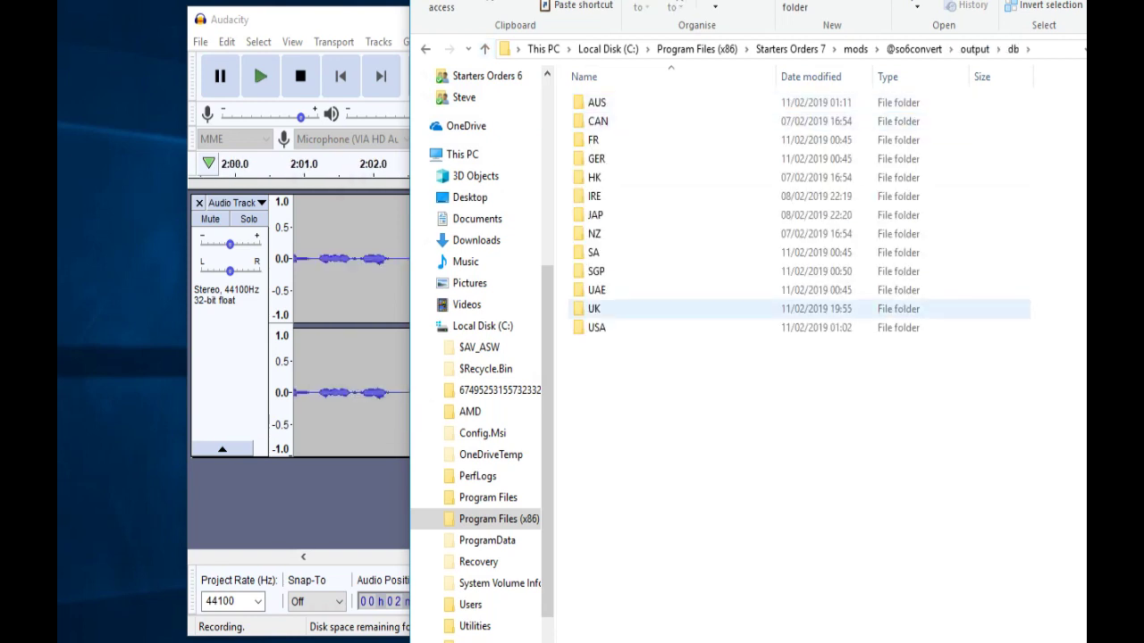
key("Return")
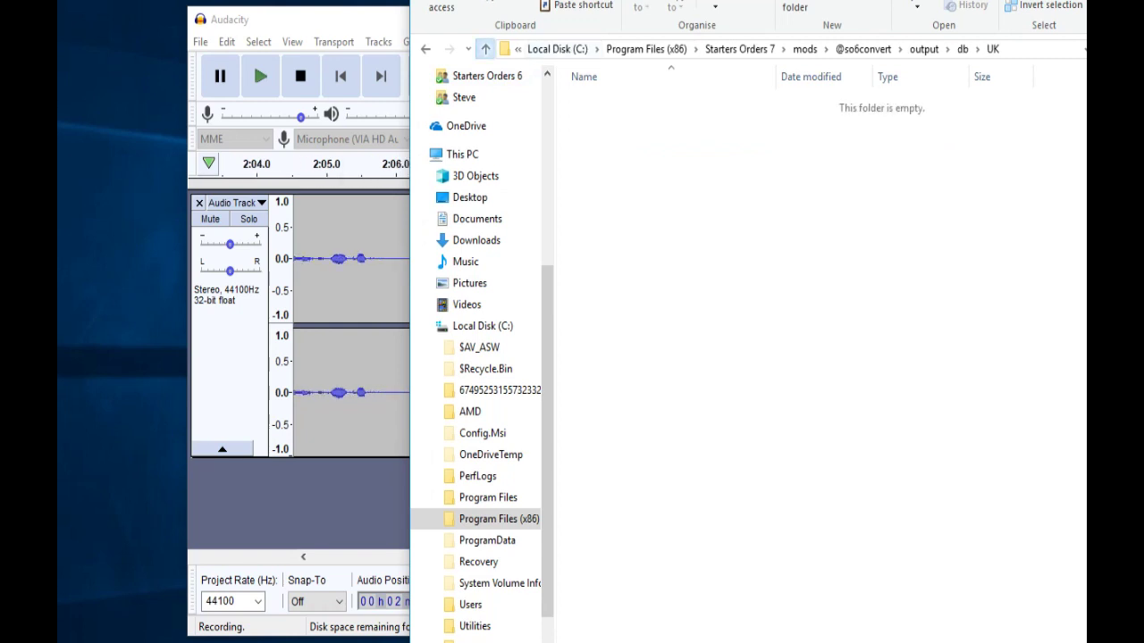
left_click(485, 48)
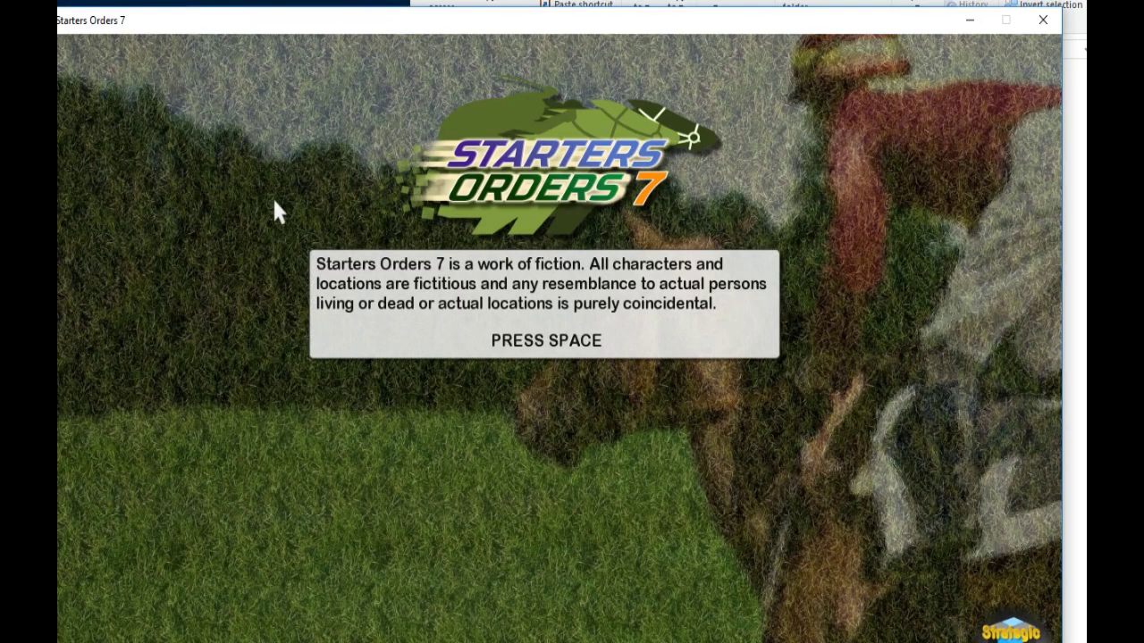
In Starters Orders 7, continue past the disclaimer, open the showcase schedule create/edit screen to convert the files, and leave it
key("space")
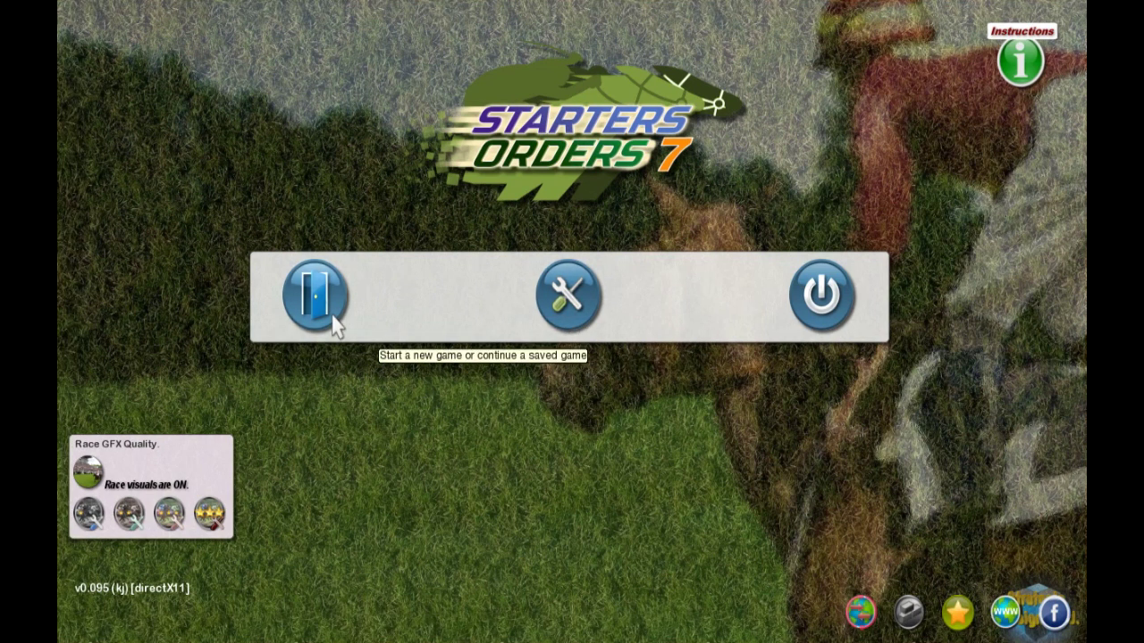
left_click(909, 613)
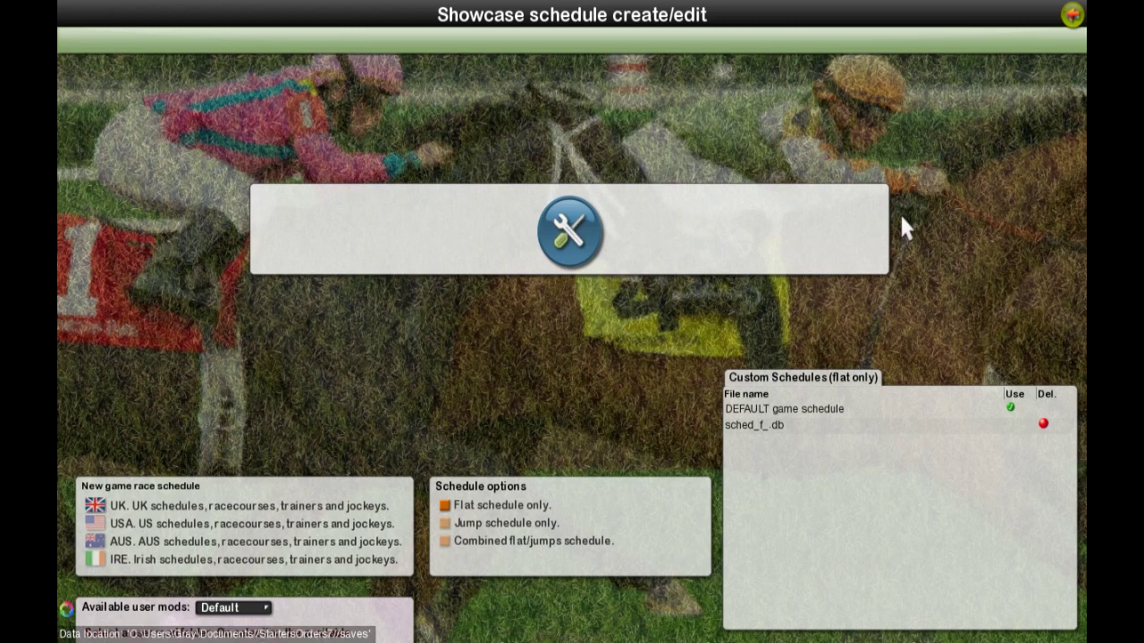
left_click(1075, 30)
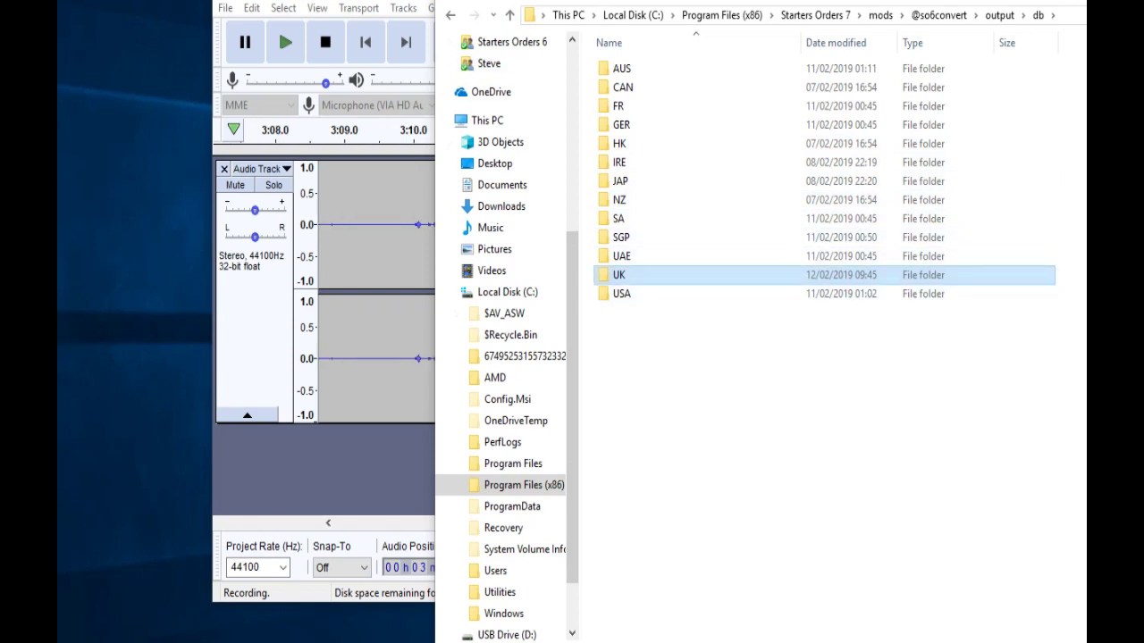
Open the output\db\UK folder, inspect racecourses.db in Notepad, close it, and highlight the three generated .db files
key("Return")
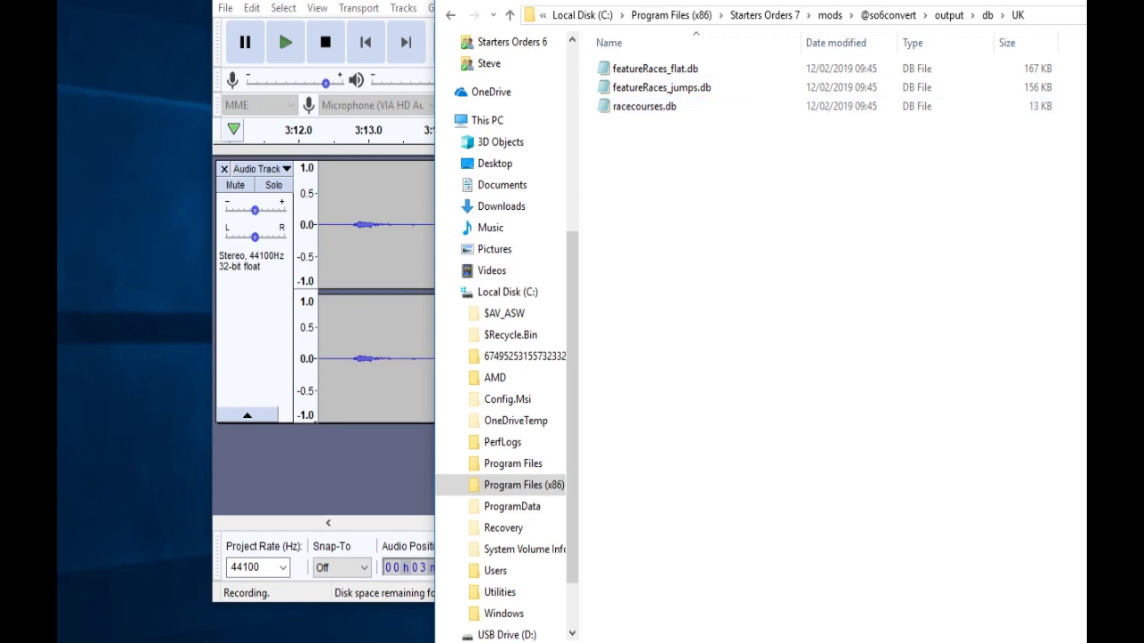
double_click(644, 107)
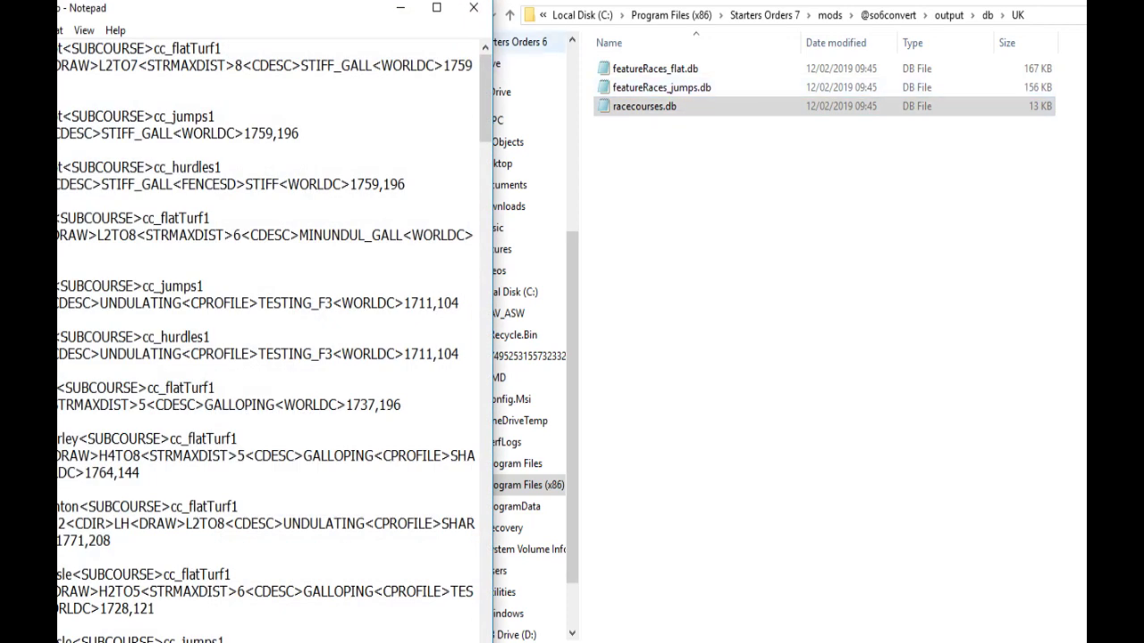
left_click(473, 8)
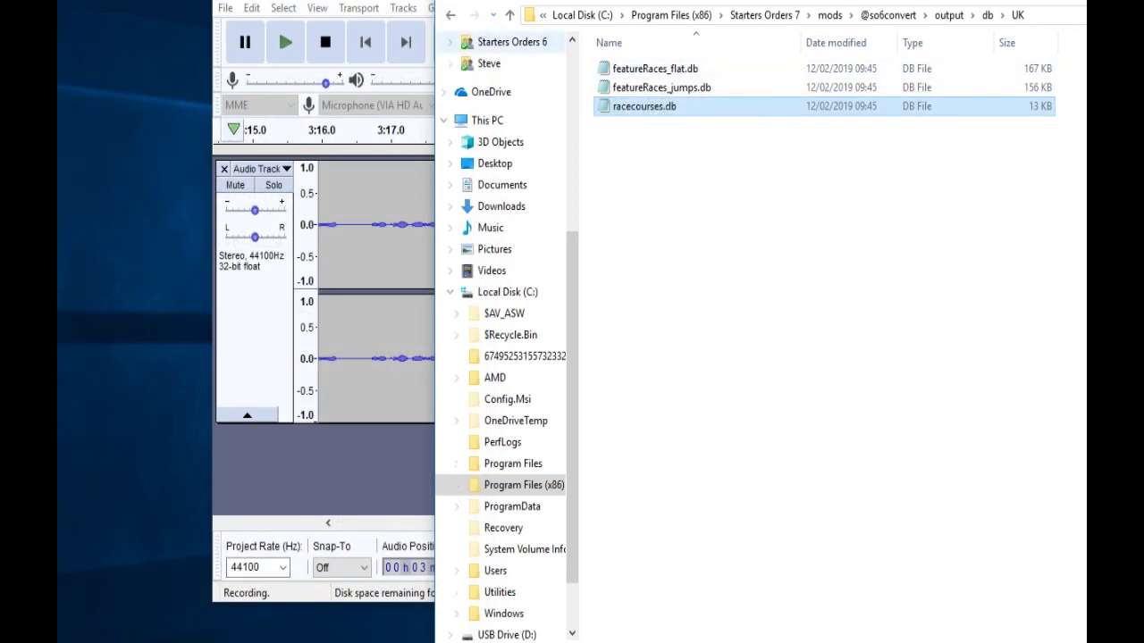
left_click_drag(652, 126, 631, 58)
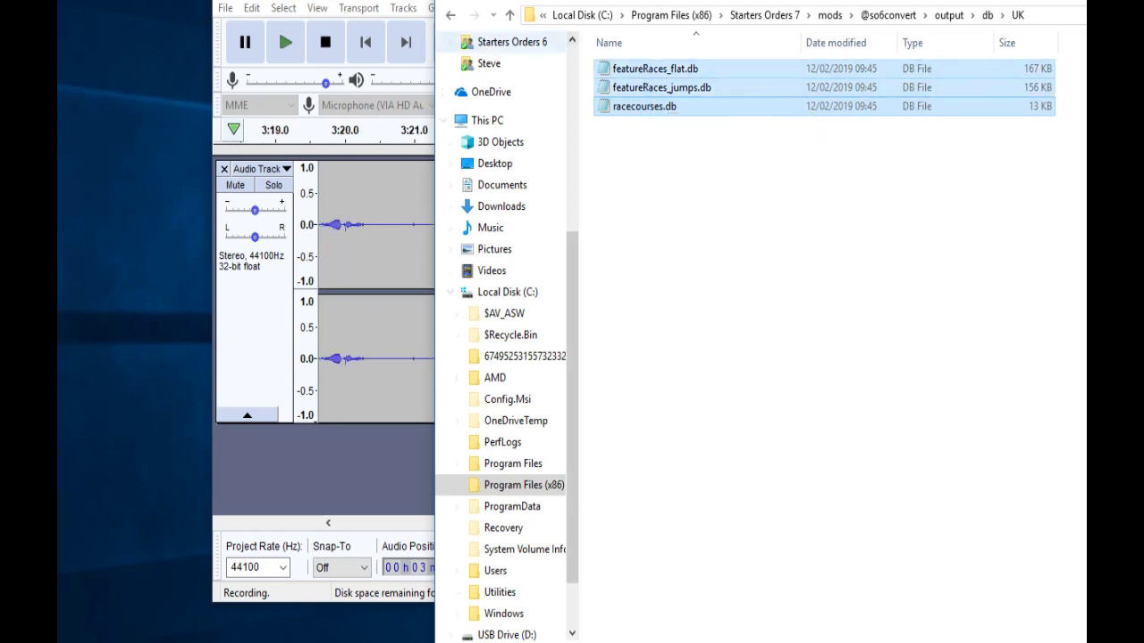
left_click(509, 15)
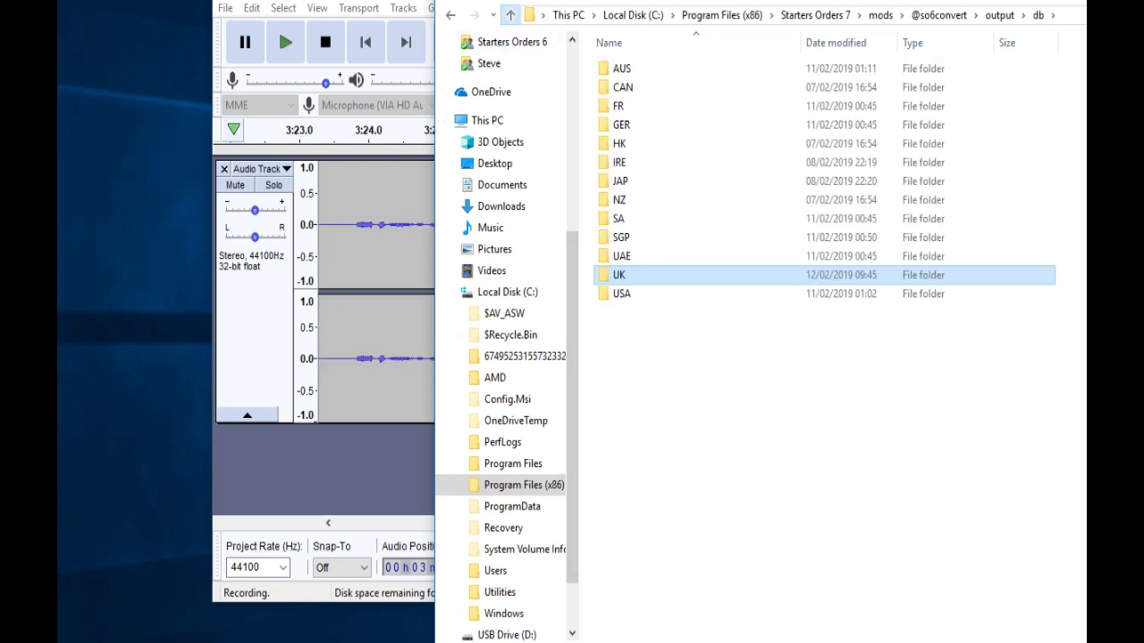
left_click(510, 15)
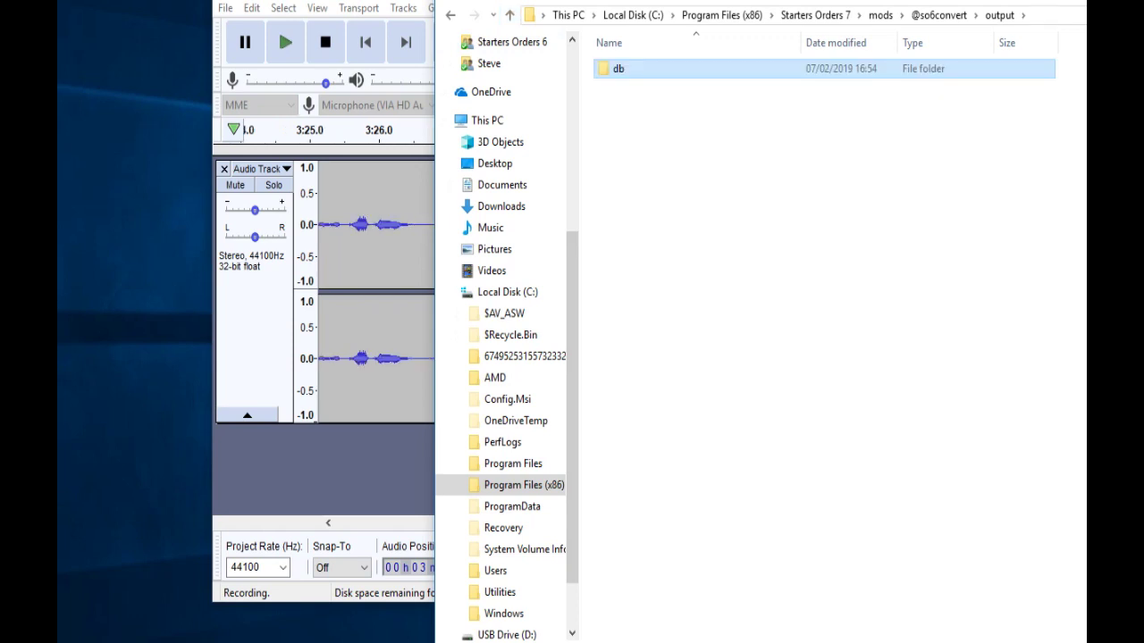
right_click(614, 72)
left_click(652, 301)
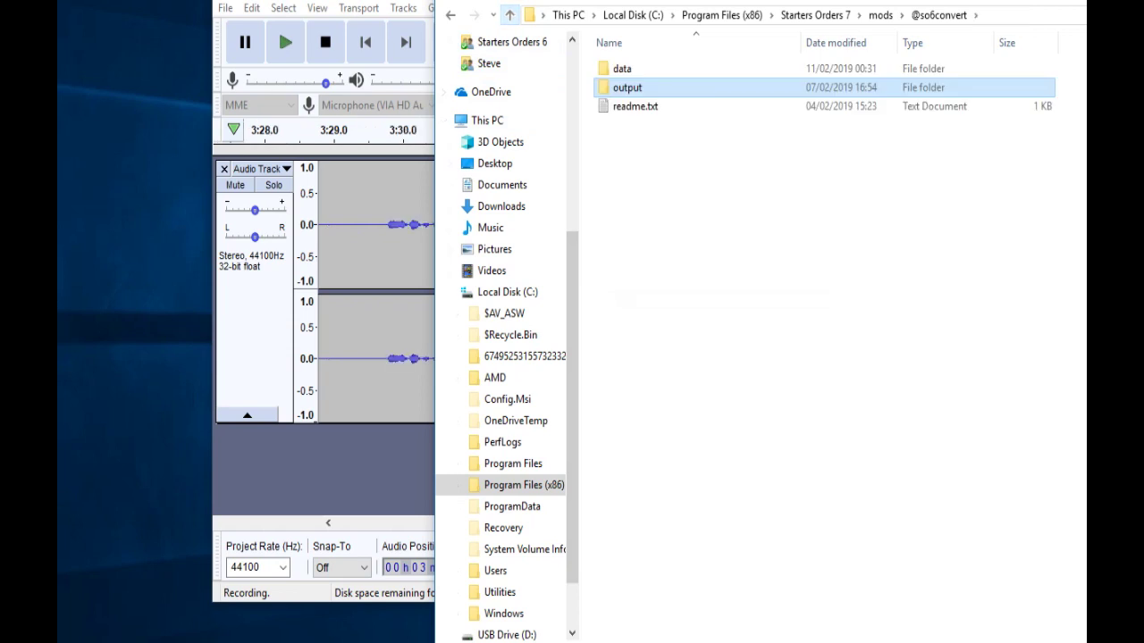
Paste the copied db folder into the mods\New Mod folder
left_click(509, 15)
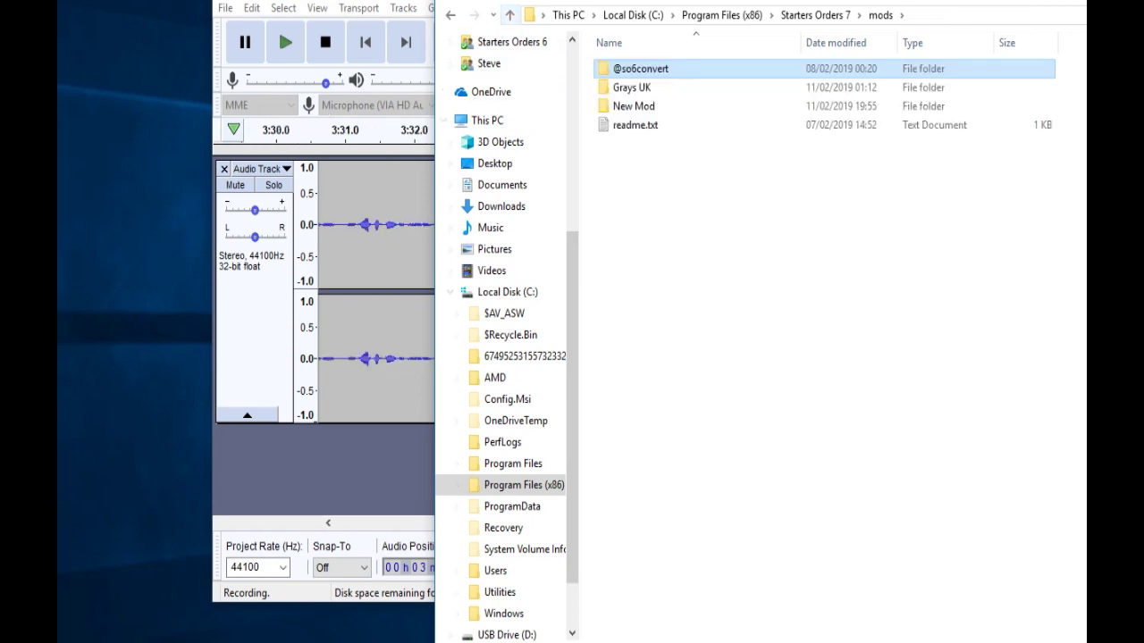
double_click(634, 106)
right_click(668, 254)
left_click(707, 377)
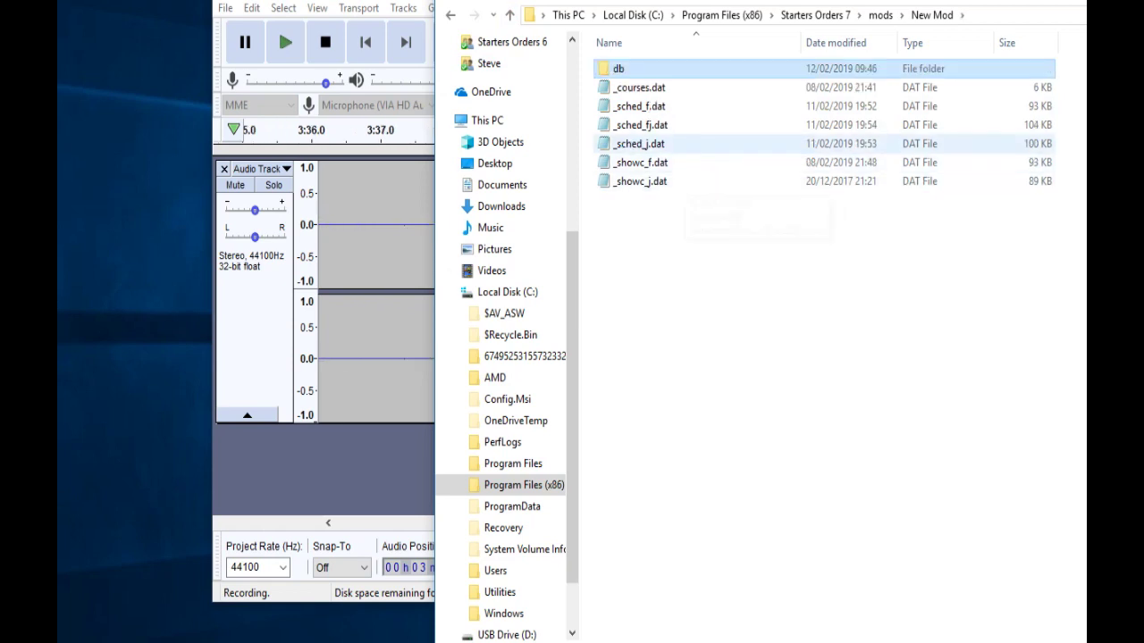
Move the three _sched .dat files into New Mod's db folder and delete _courses.dat and the two _showc files
left_click(639, 106)
left_click_drag(625, 89, 645, 75)
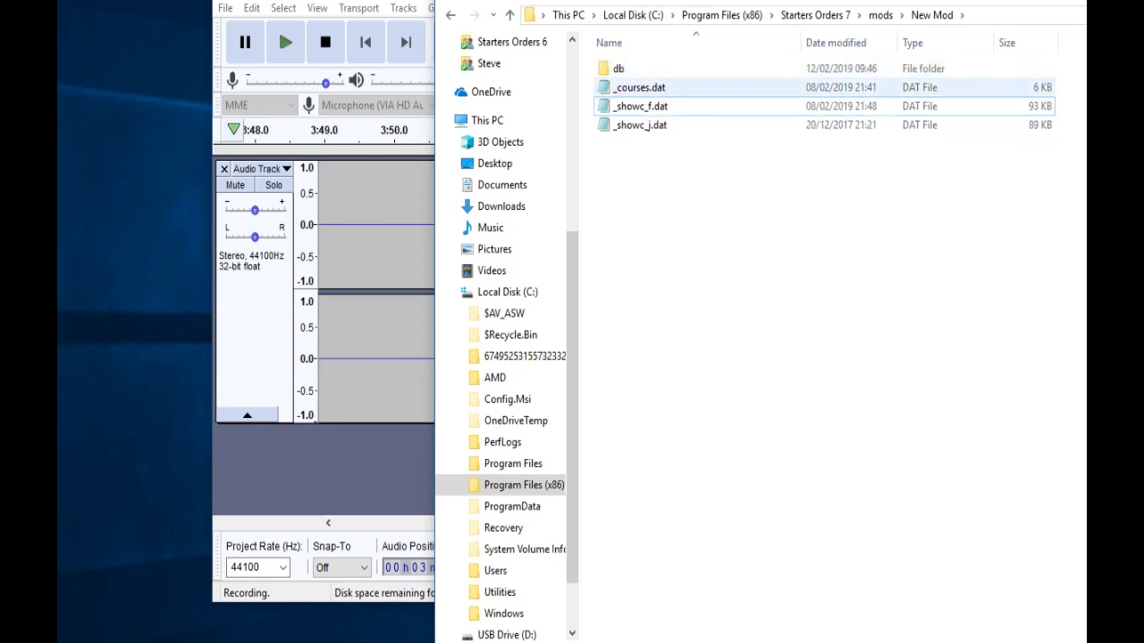
left_click_drag(639, 186, 618, 69)
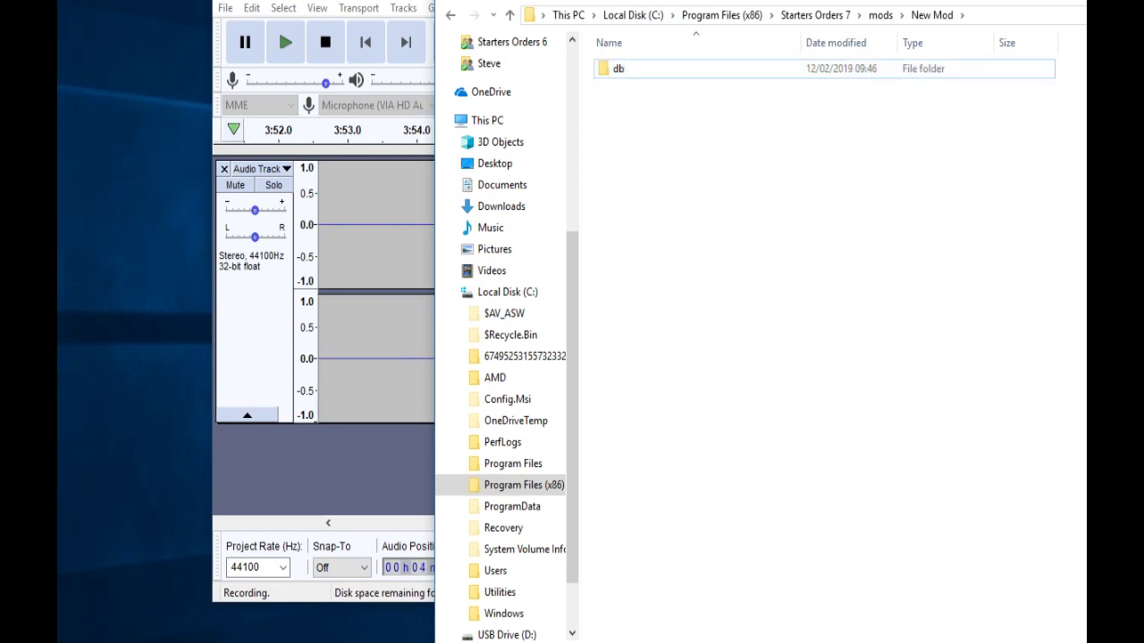
Move _sched_f.dat, _sched_fj.dat and _sched_j.dat from New Mod\db into its UK subfolder
left_click(618, 69)
double_click(618, 69)
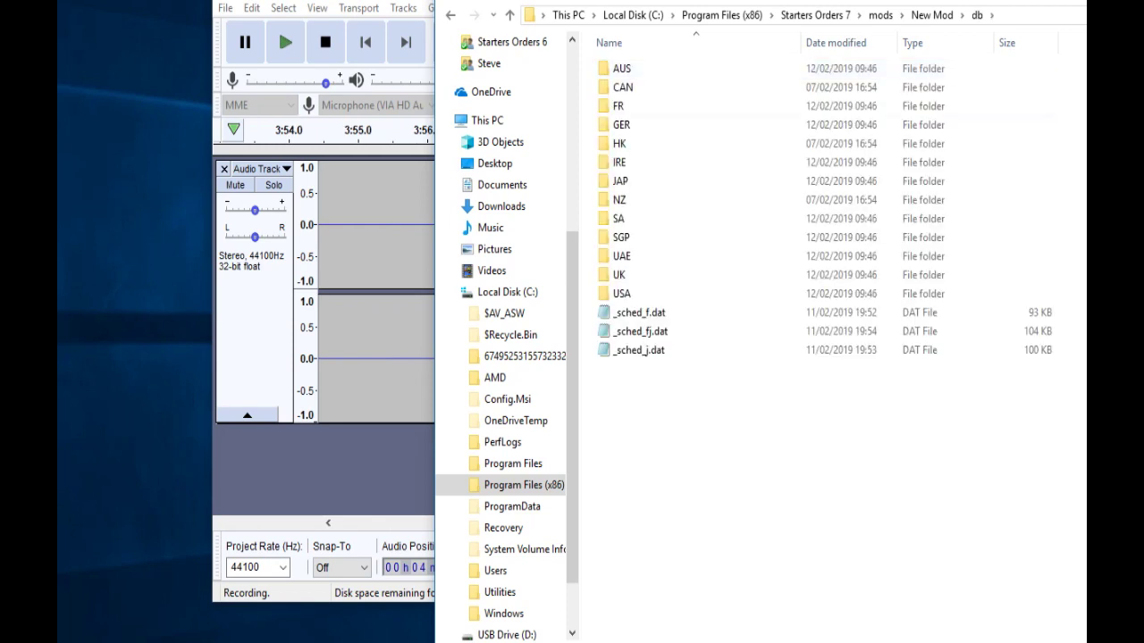
left_click_drag(656, 376, 649, 306)
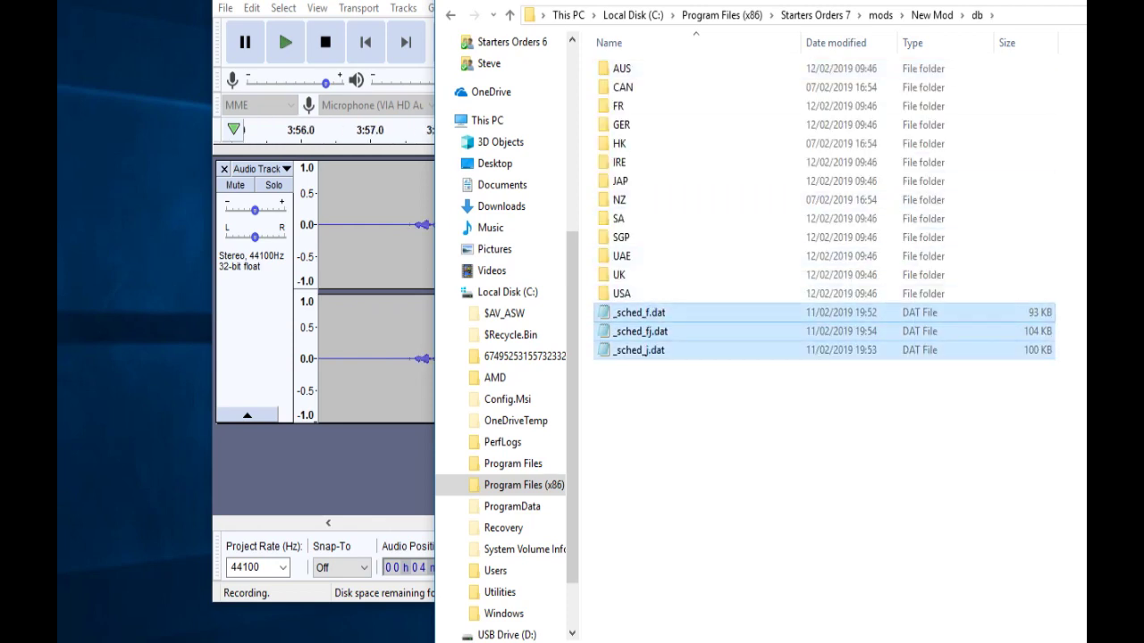
right_click(656, 339)
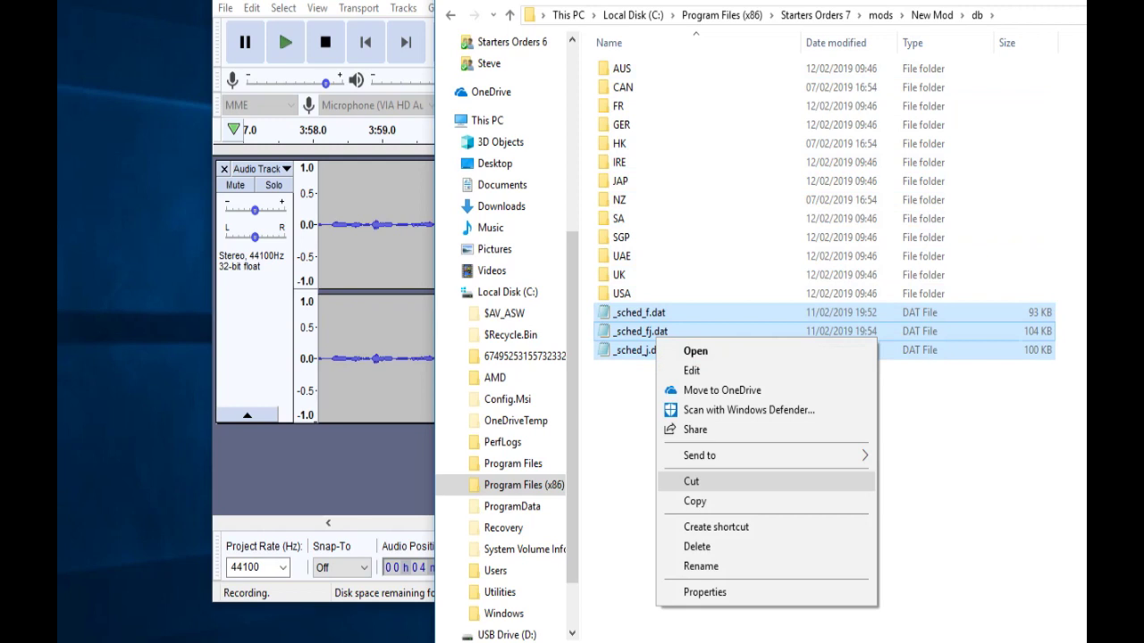
left_click(690, 480)
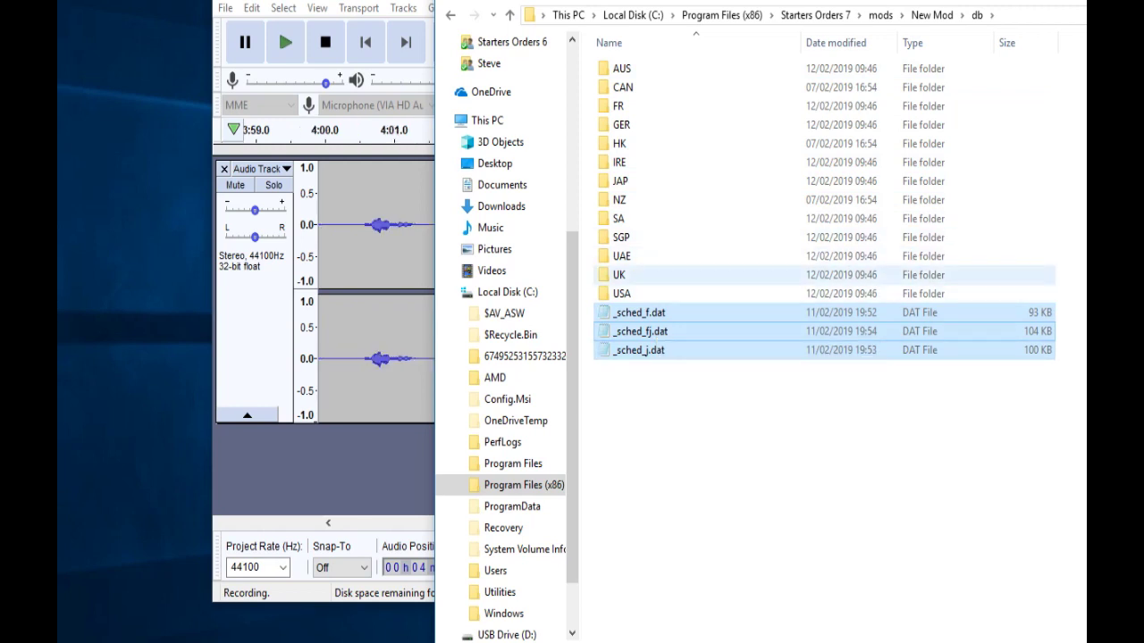
double_click(619, 274)
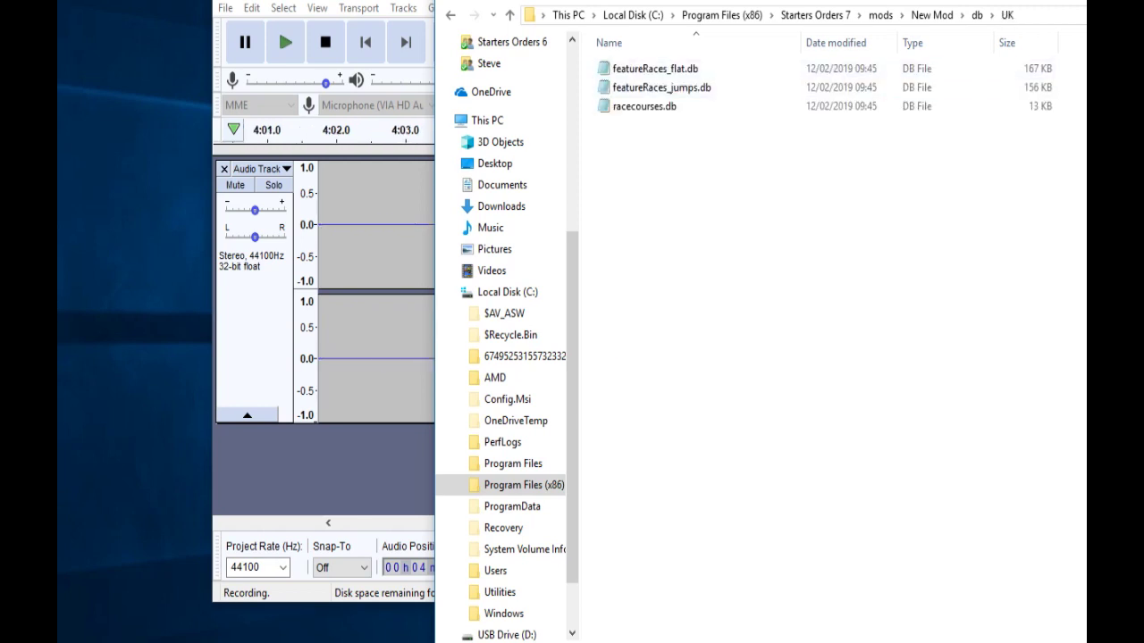
right_click(684, 265)
left_click(725, 385)
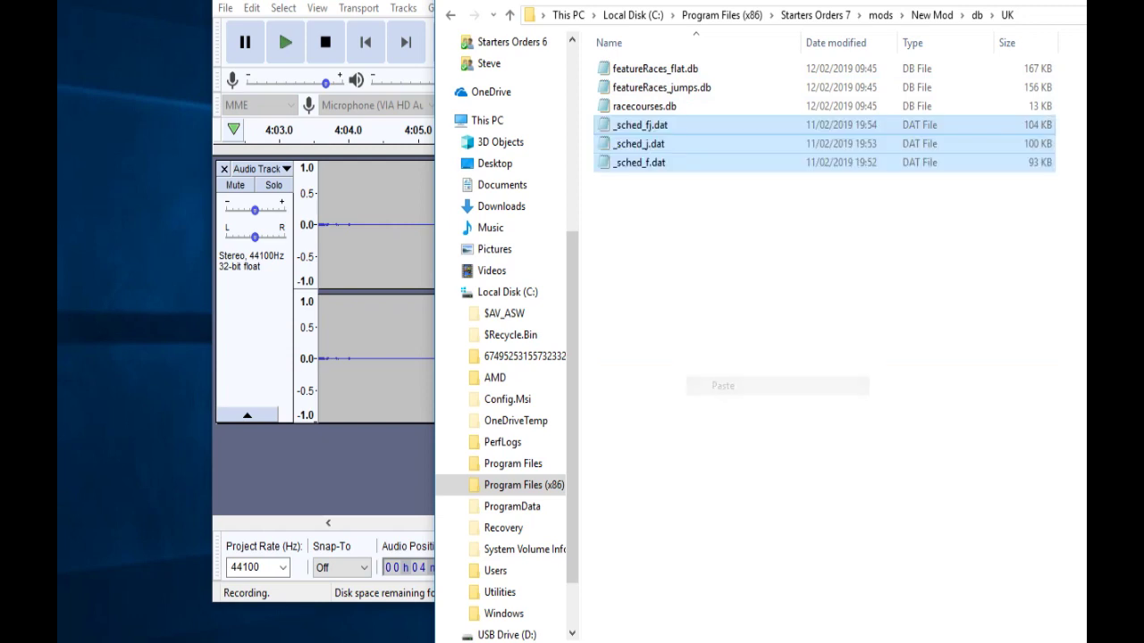
Rename _sched_fj.dat in the UK folder to _sched_fj.db, accepting the extension change
left_click(640, 125)
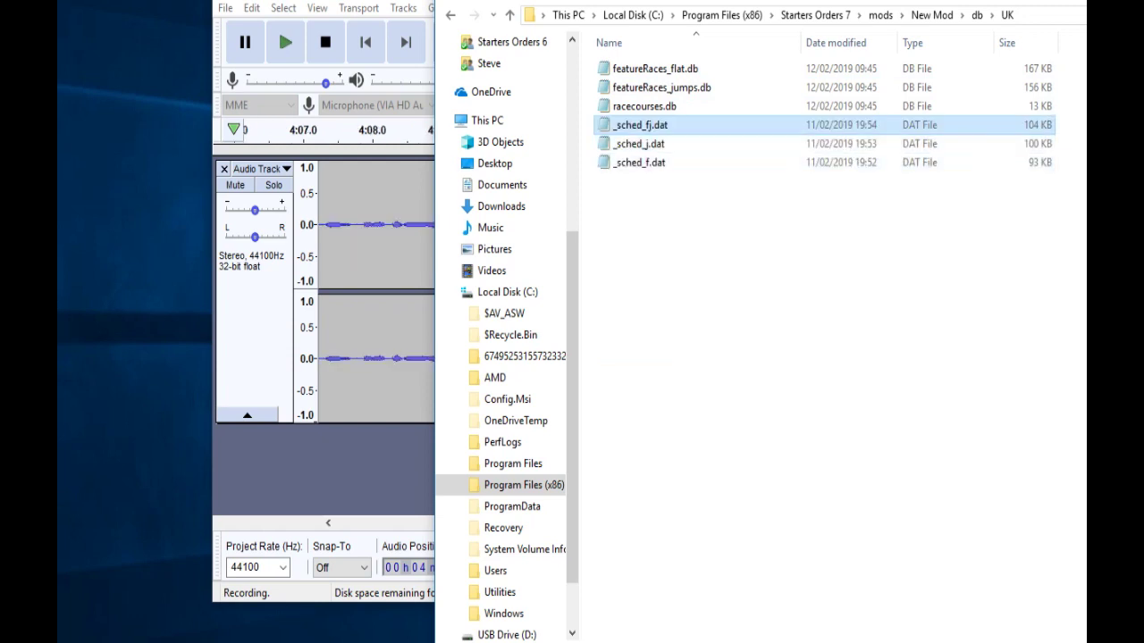
key("F2")
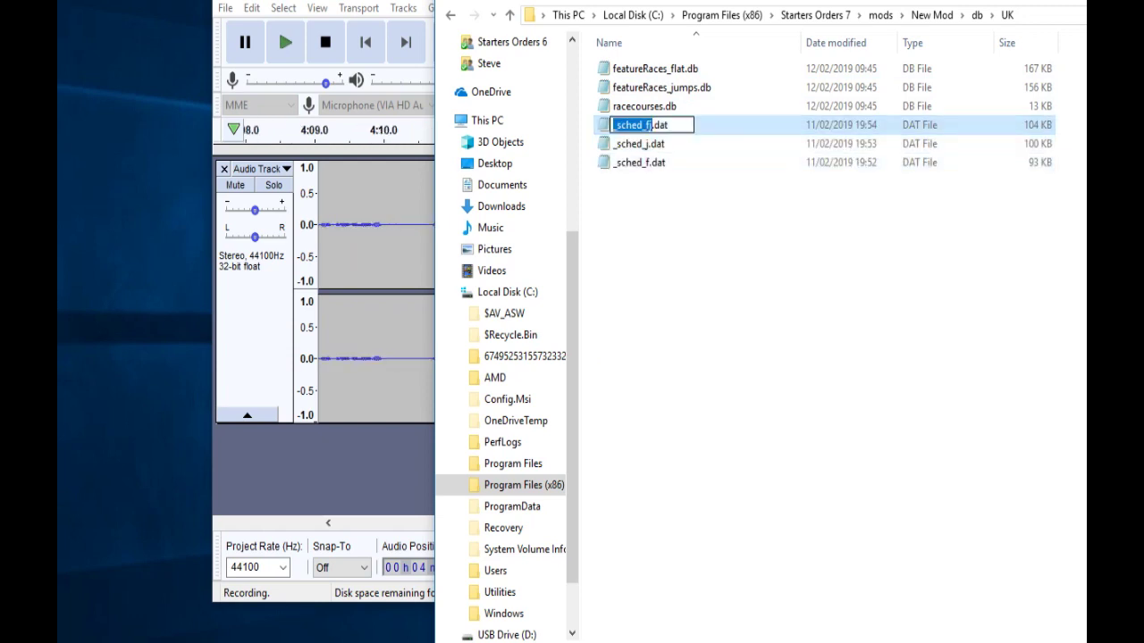
key("Right")
key("BackSpace")
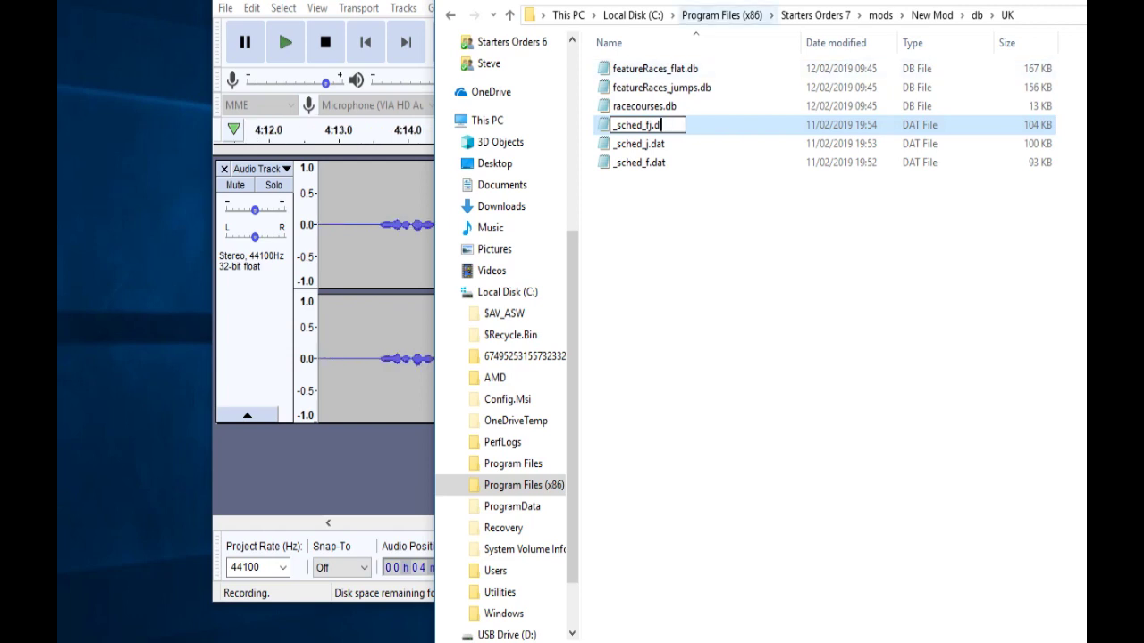
type("b")
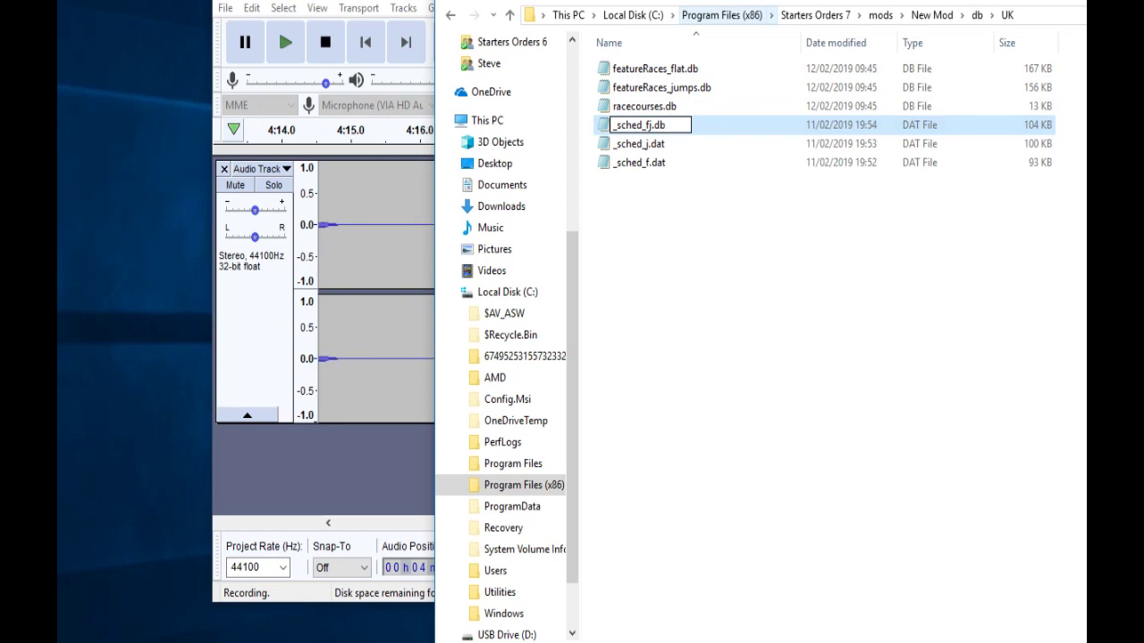
key("Return")
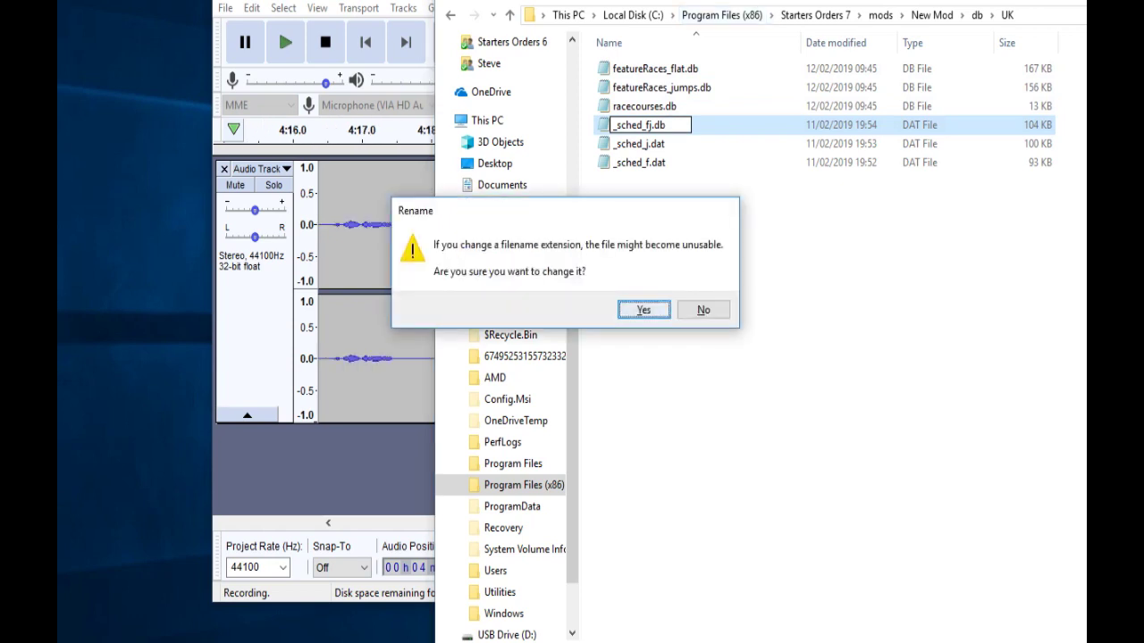
left_click(644, 309)
Rename _sched_f.dat in the UK folder to _sched_f.db, accepting the extension change
key("Up")
key("Return")
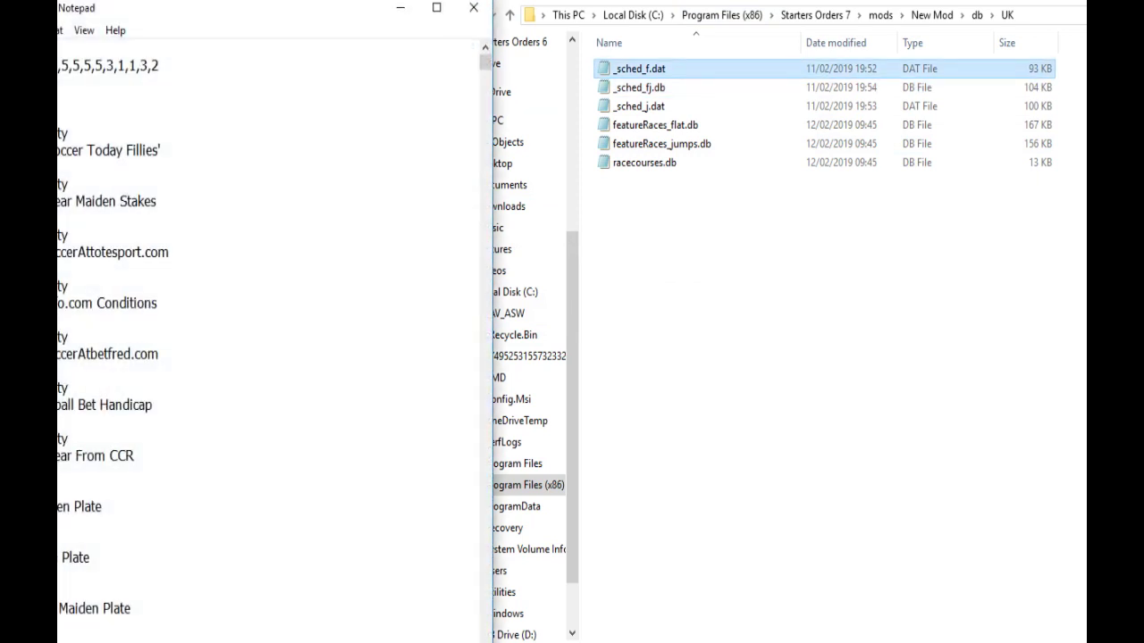
left_click(474, 7)
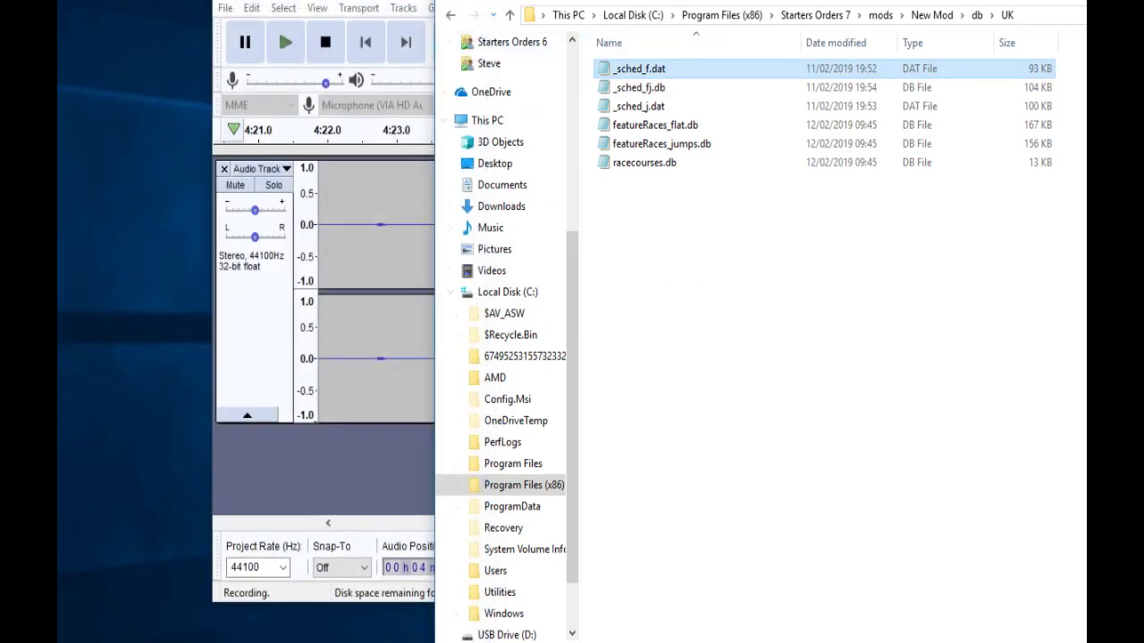
key("F2")
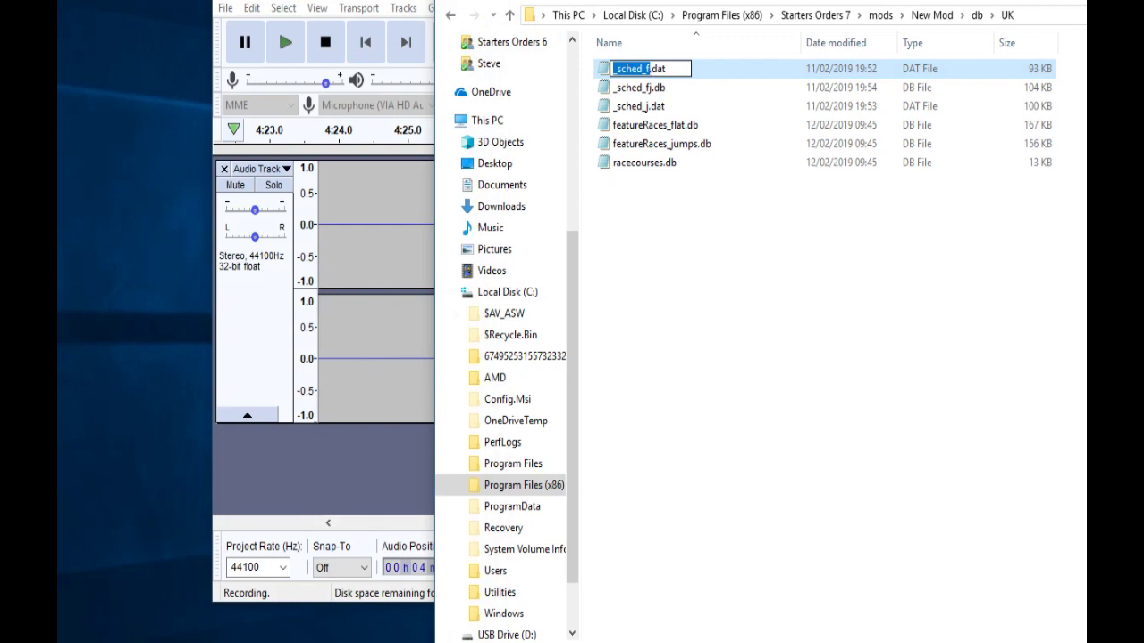
key("Right")
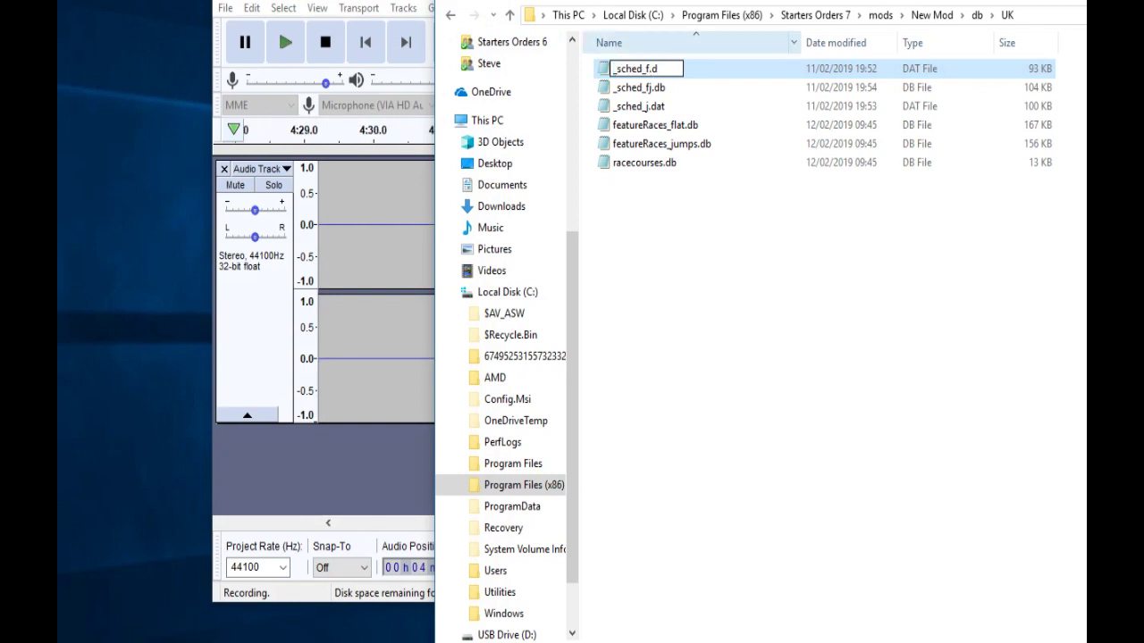
key("Return")
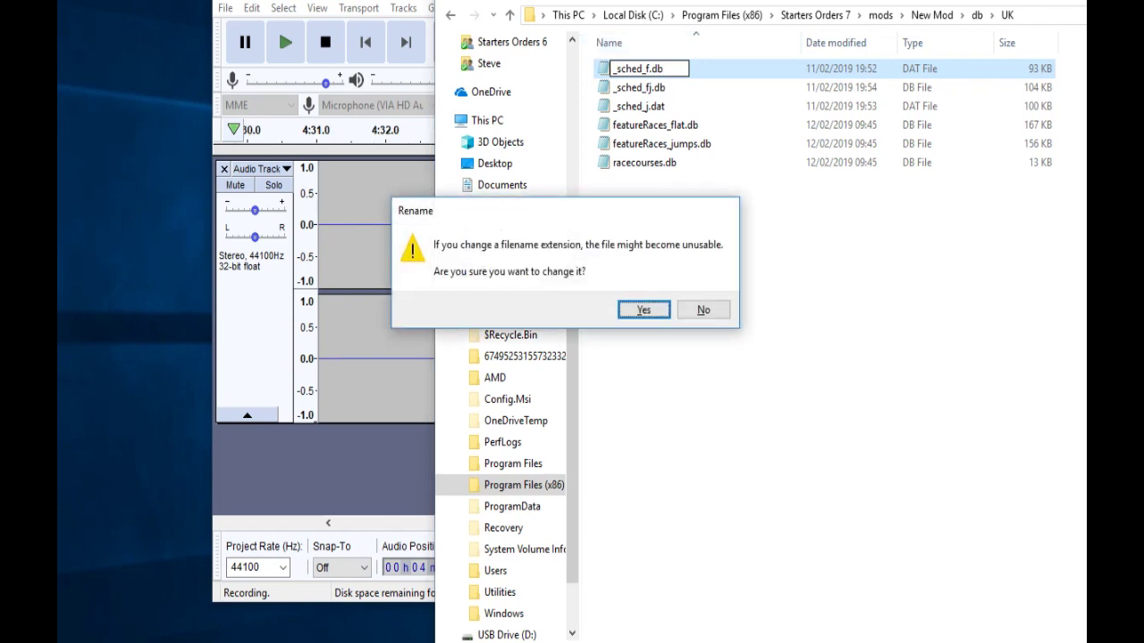
key("Return")
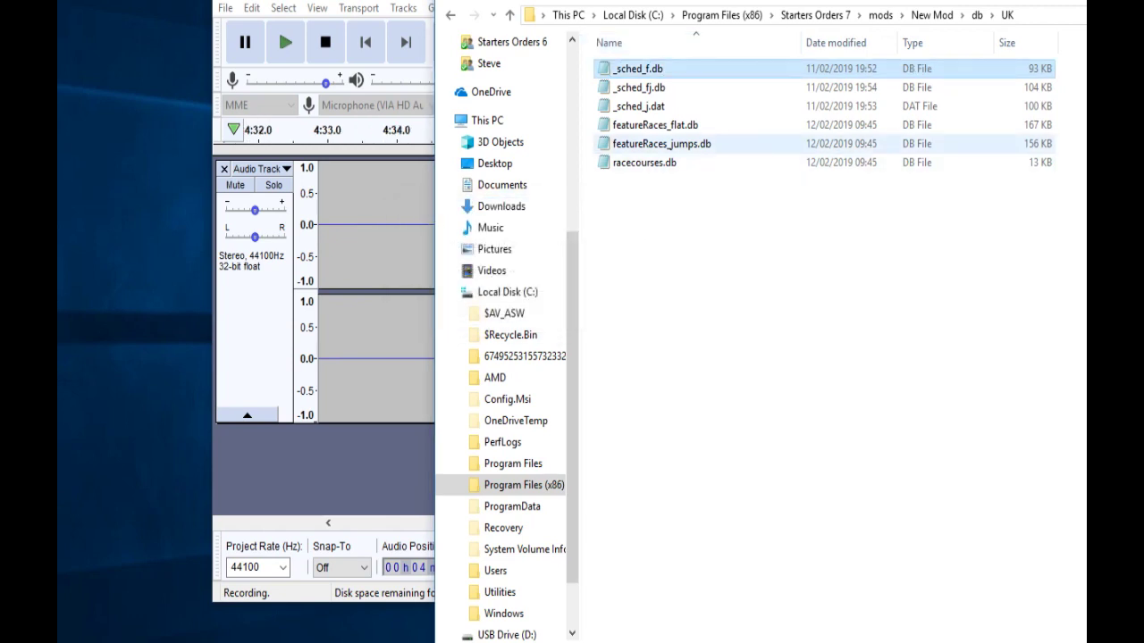
Rename _sched_j.dat in the UK folder to _sched_j.db, accepting the extension change
left_click(638, 105)
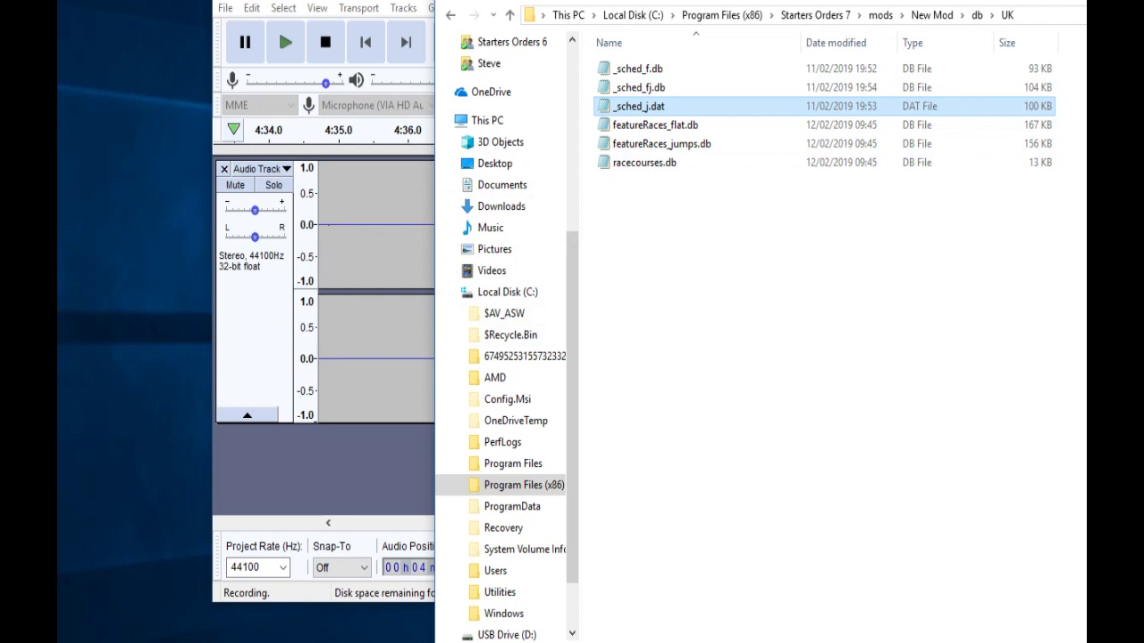
key("F2")
key("Right")
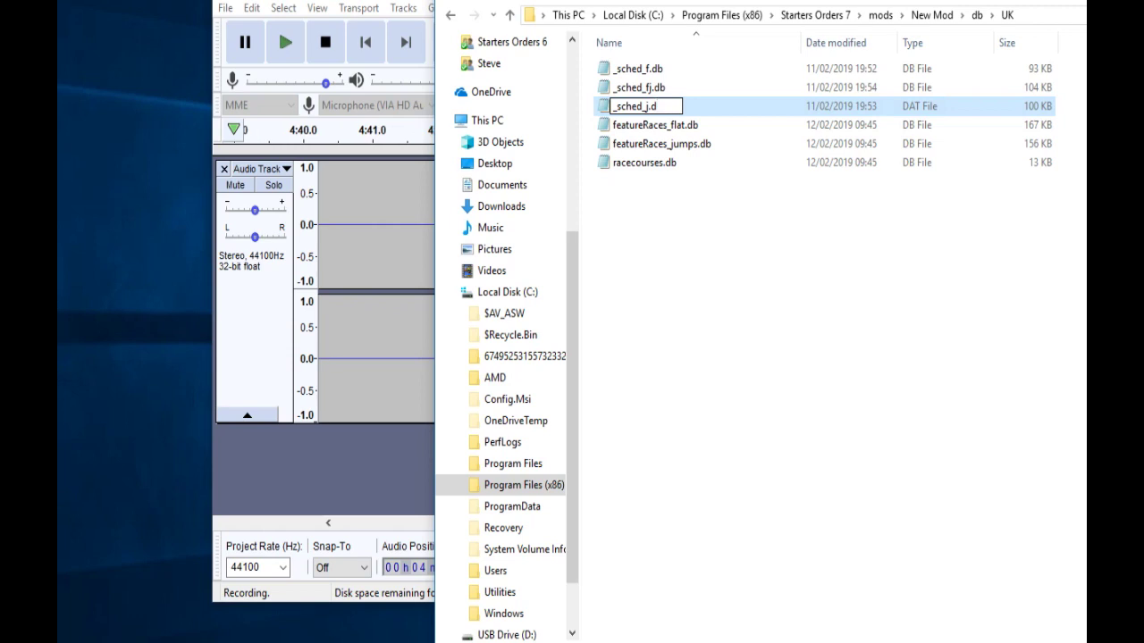
key("Return")
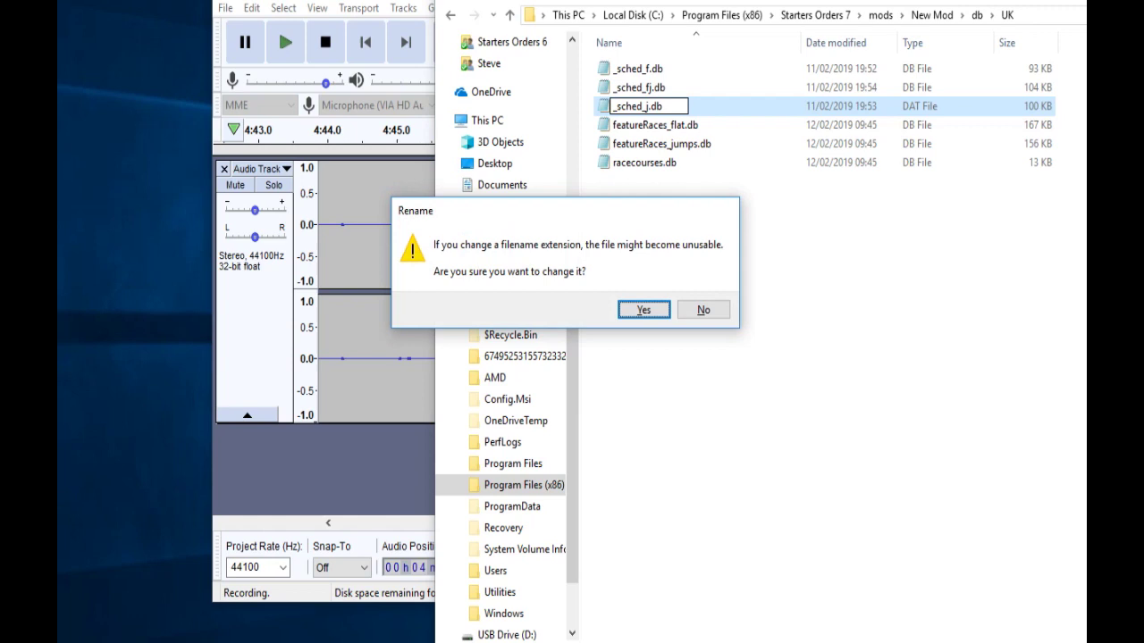
key("Return")
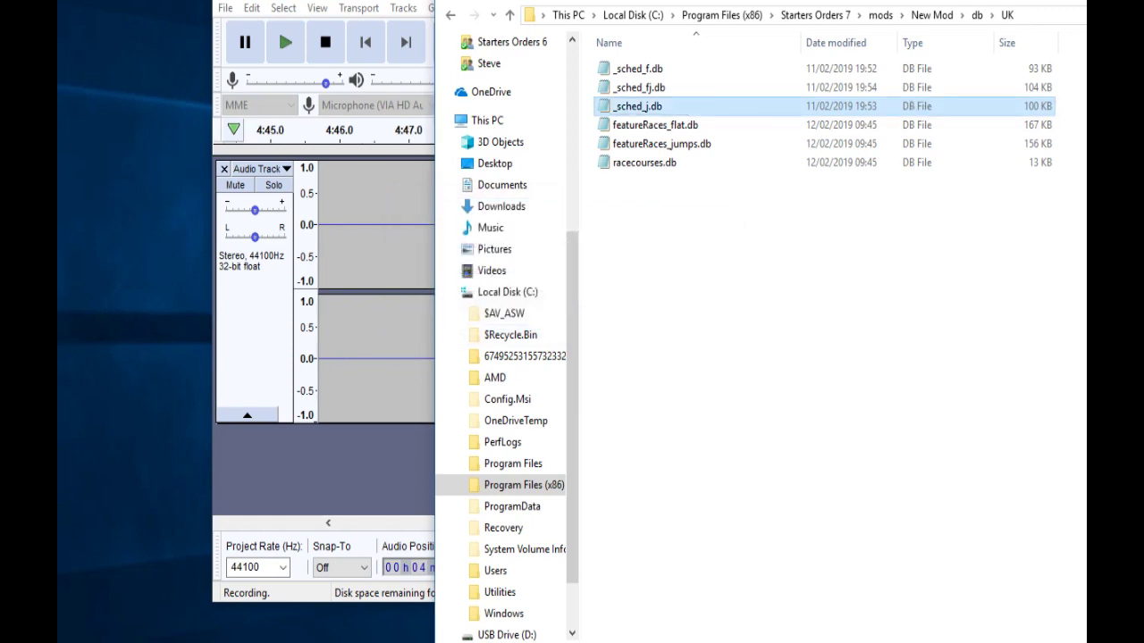
Go back up from the UK folder to the mods folder and close the file window
left_click(509, 15)
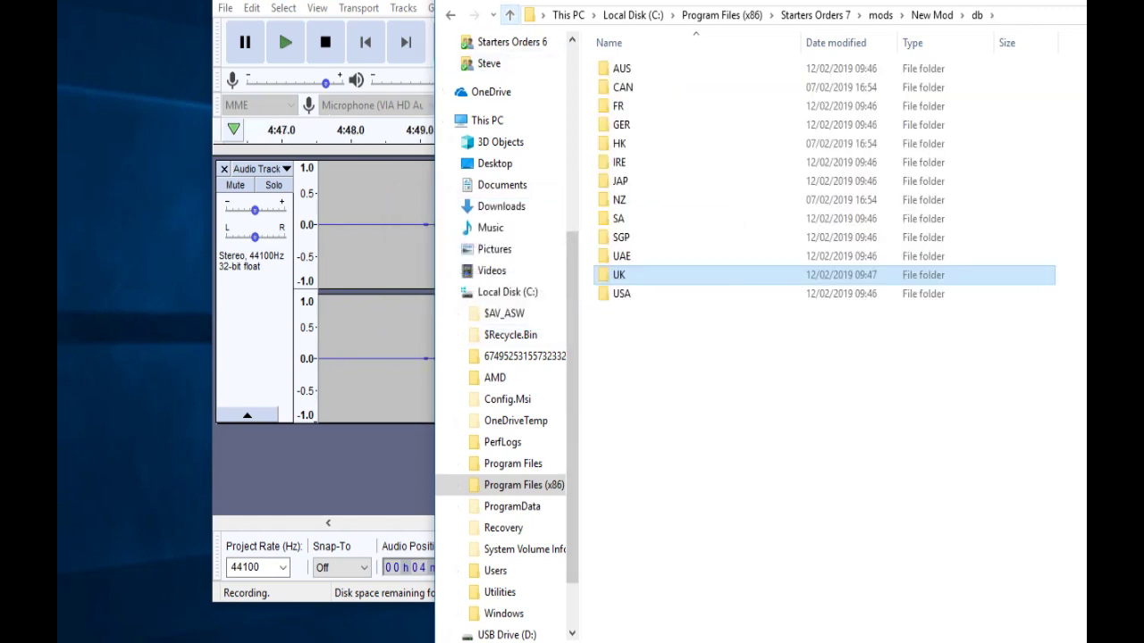
left_click(509, 16)
left_click(510, 15)
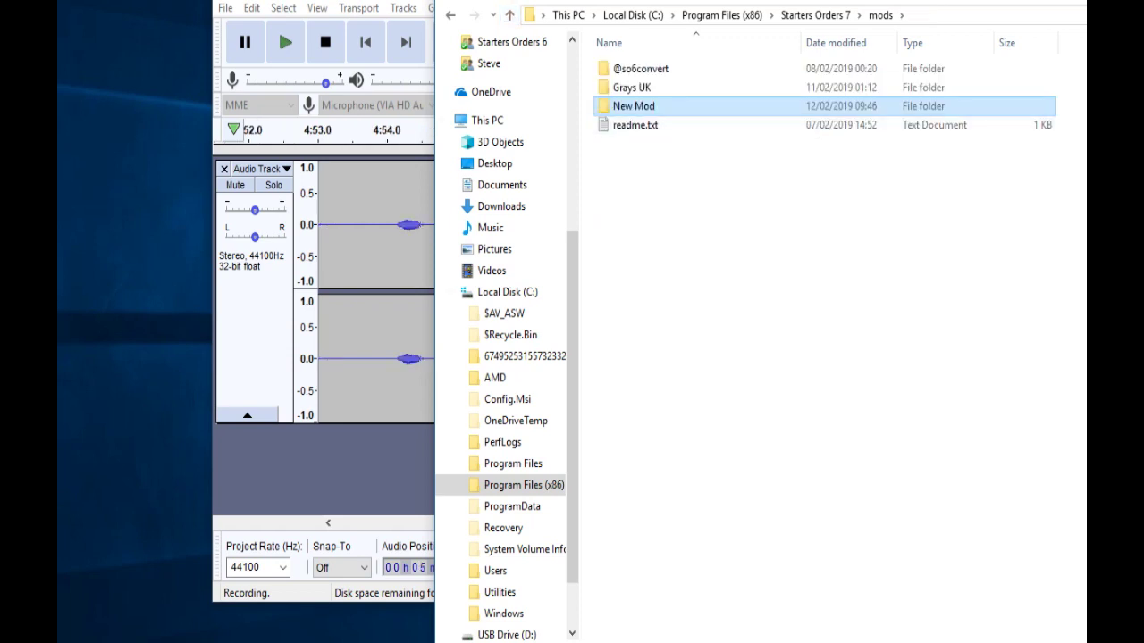
key("alt+F4")
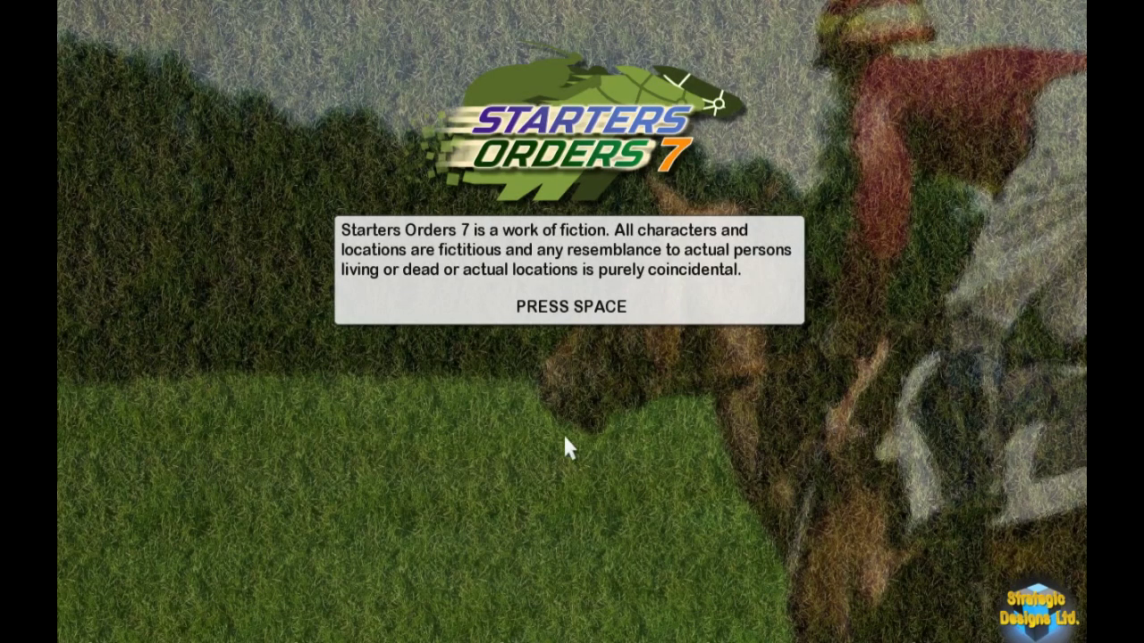
In Starters Orders 7, continue past the disclaimer to the new-game screen and select the Grays UK user mod
key("space")
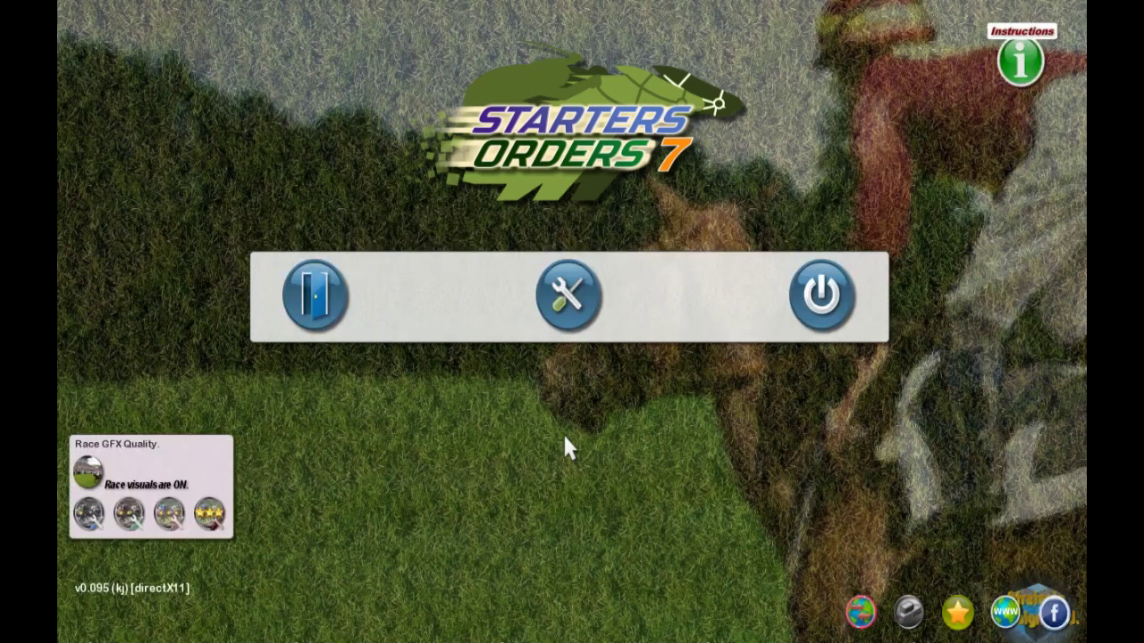
left_click(315, 295)
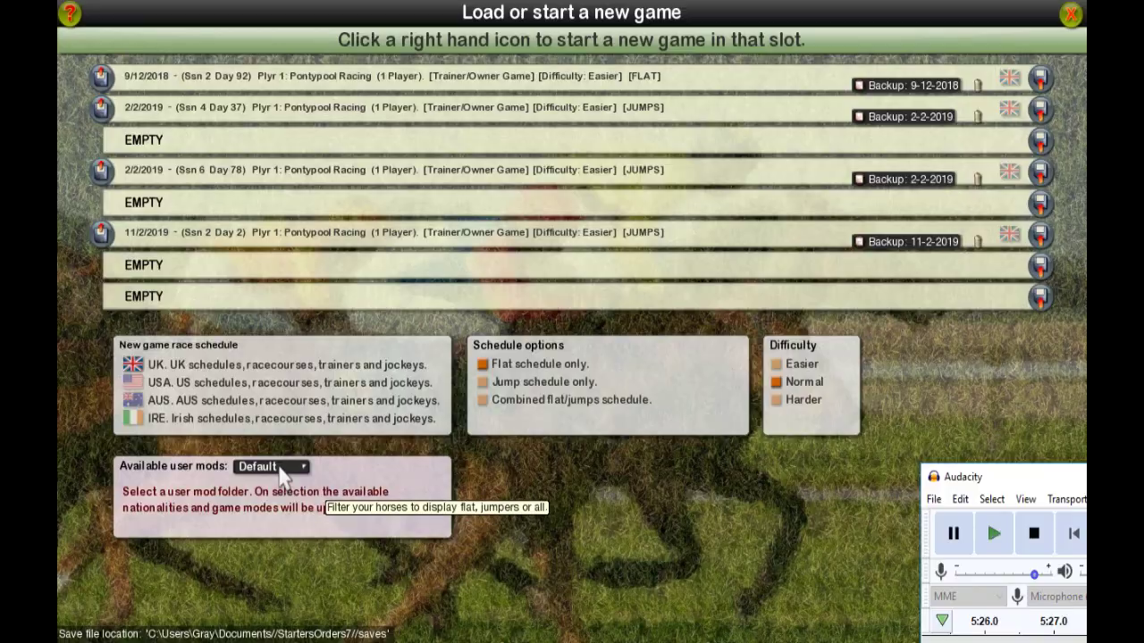
left_click(277, 465)
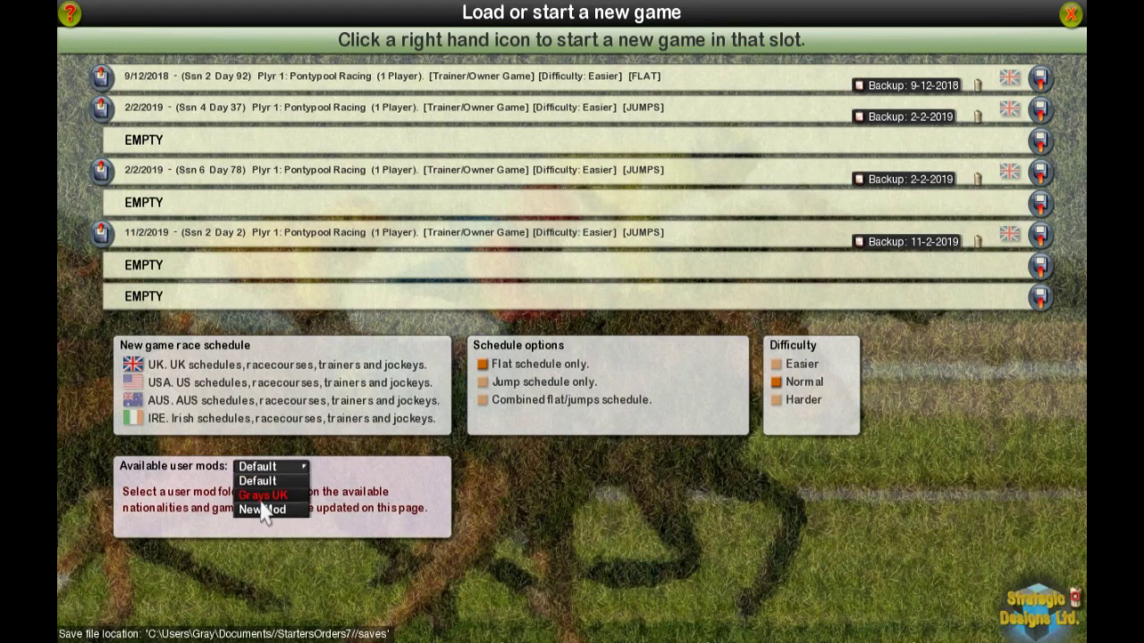
left_click(262, 502)
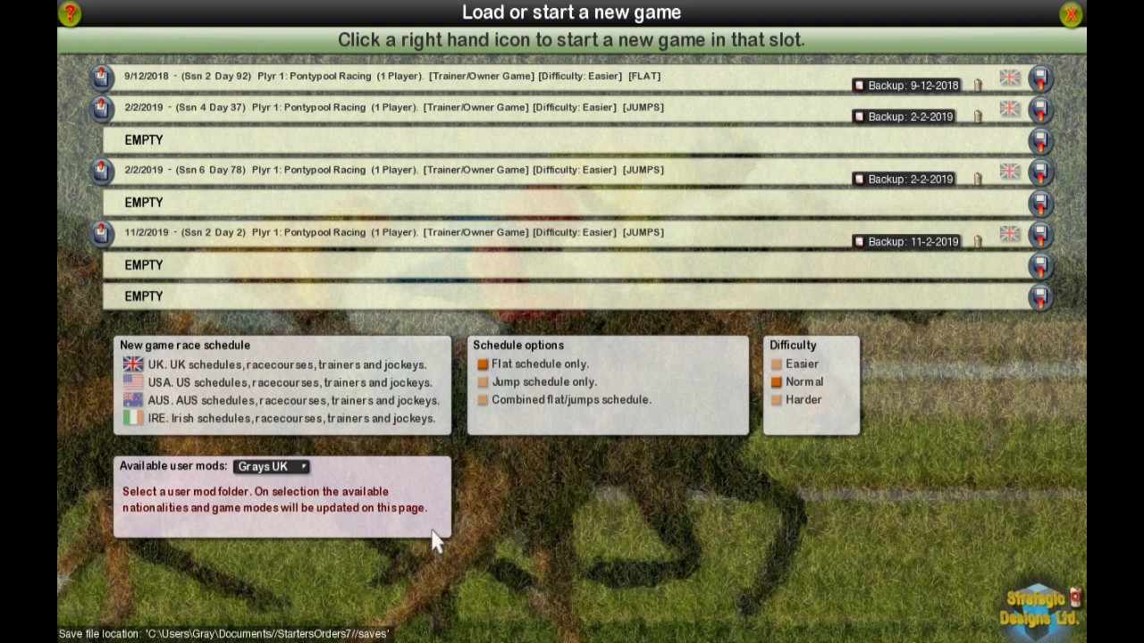
Start a jump-schedule-only game at Easier difficulty in the seventh save slot, keeping the offered game options and legendary horses
left_click(543, 383)
left_click(817, 372)
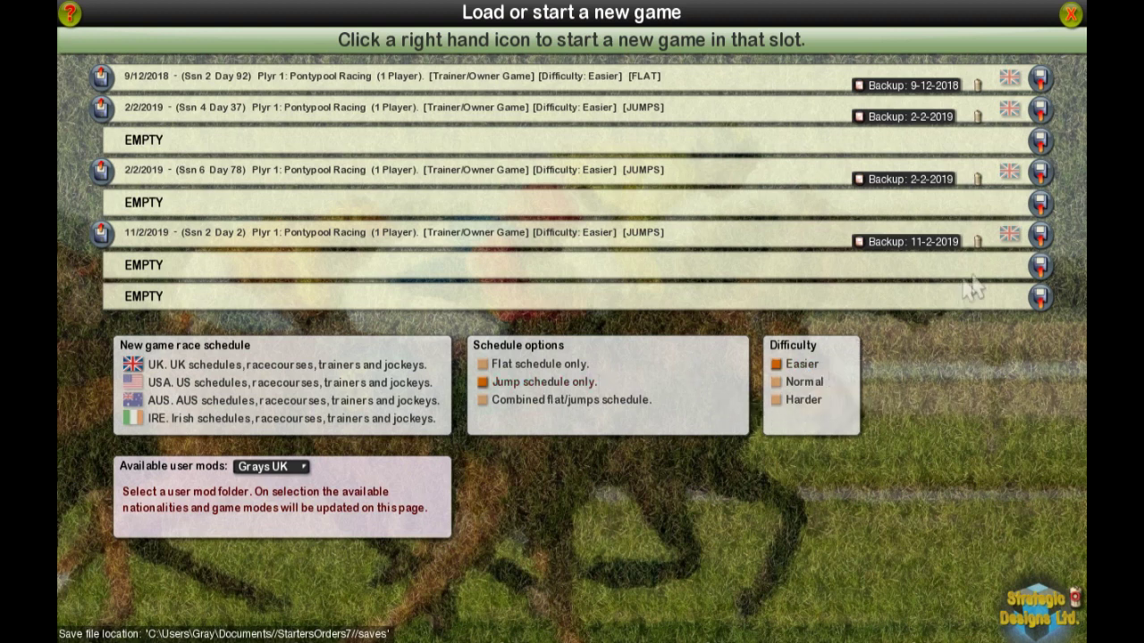
left_click(1040, 266)
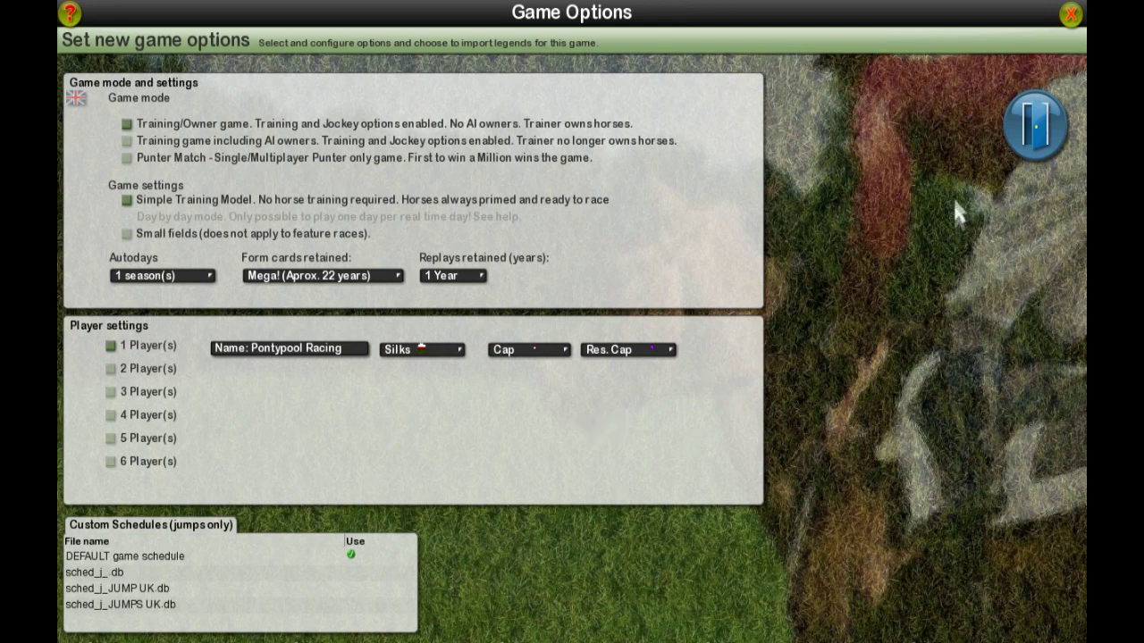
left_click(1025, 161)
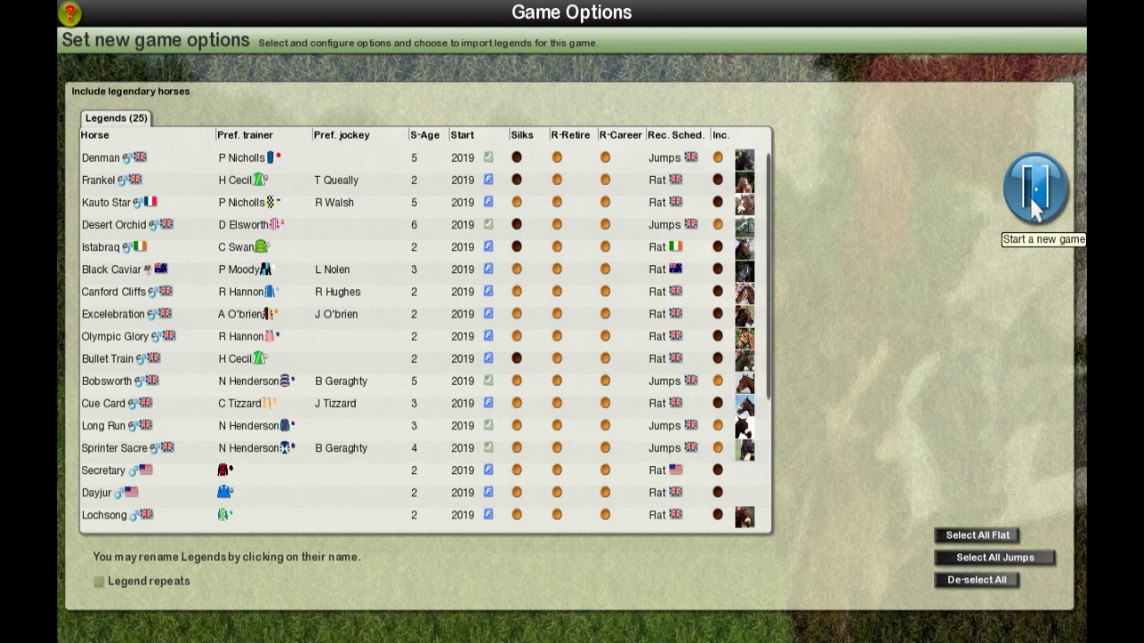
left_click(1035, 207)
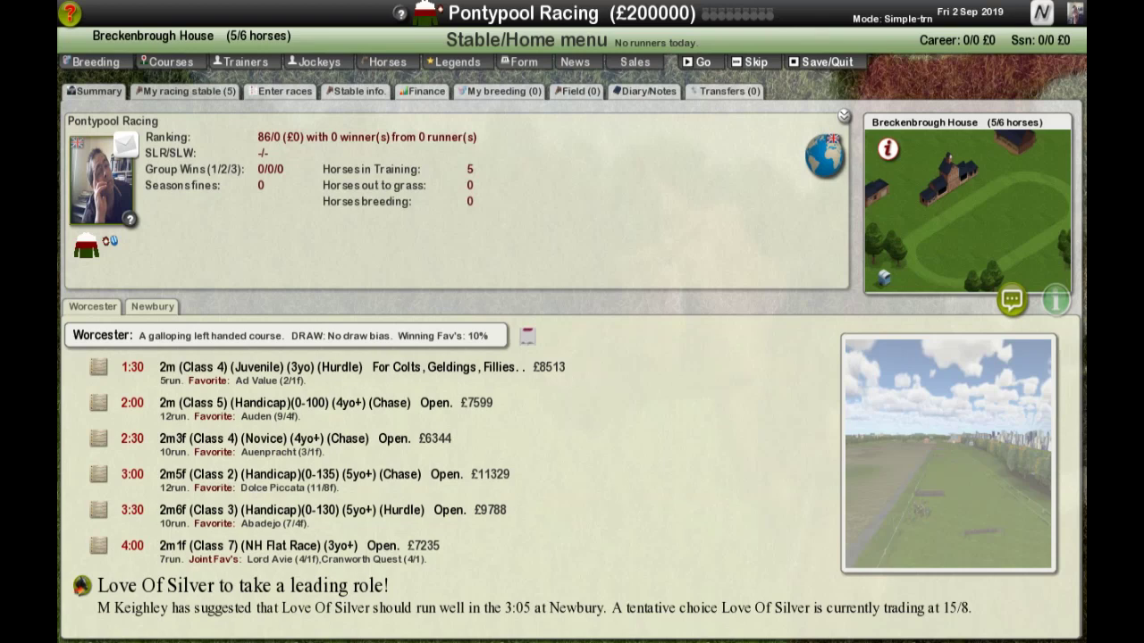
Open the stable's diary and examine the meetings and feature races from September 2019 through early March 2020
key("alt+Tab")
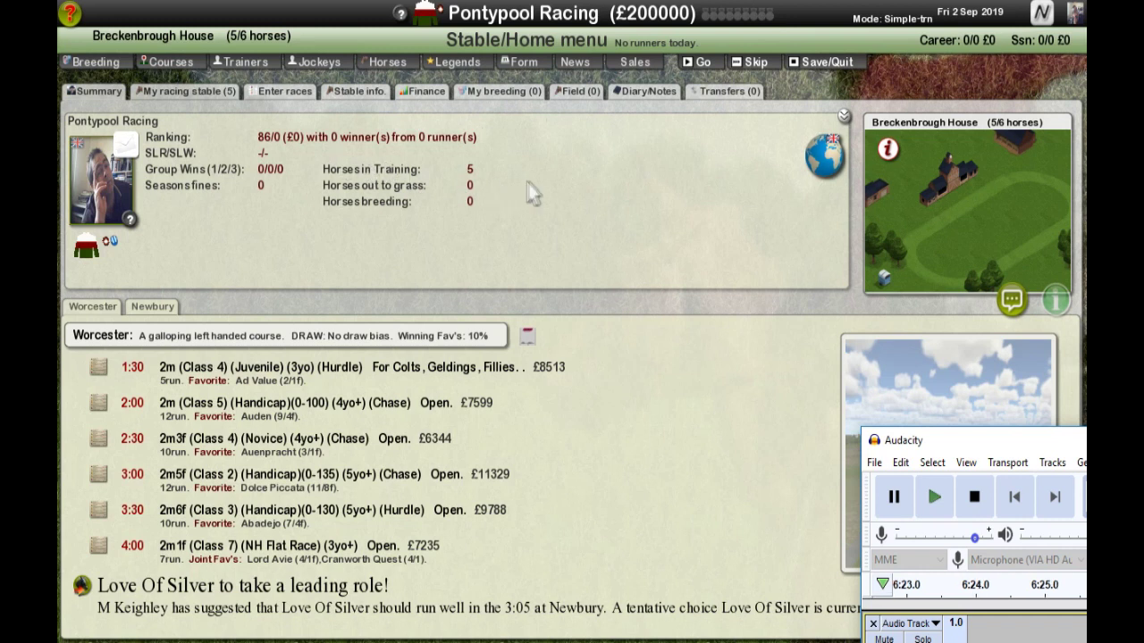
left_click(640, 100)
left_click(638, 98)
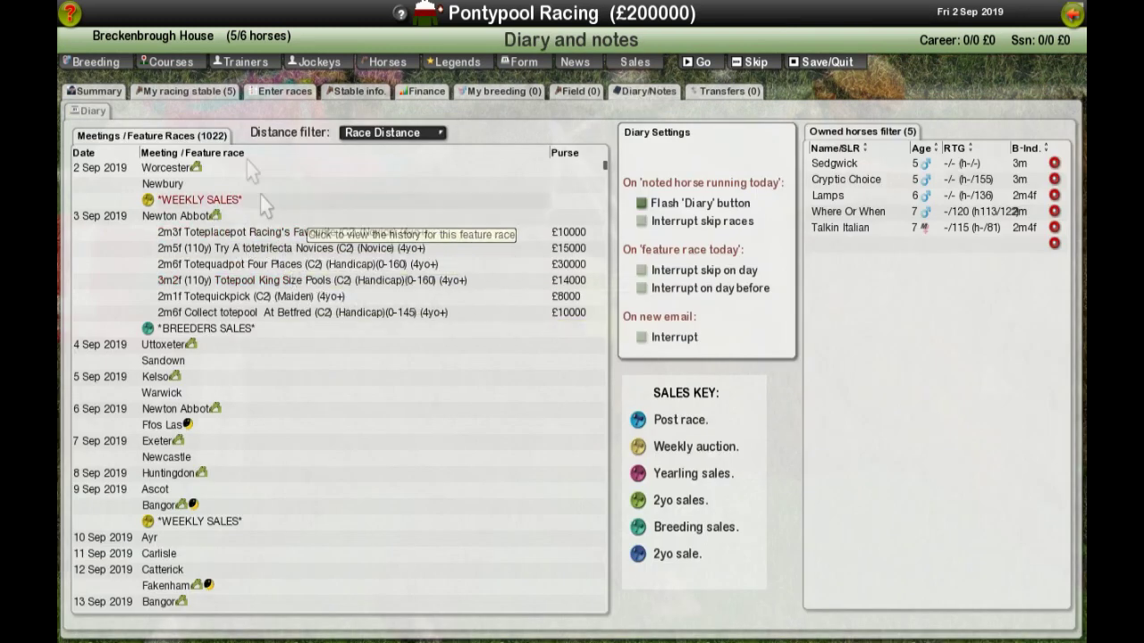
scroll(100, 202, "up", 2)
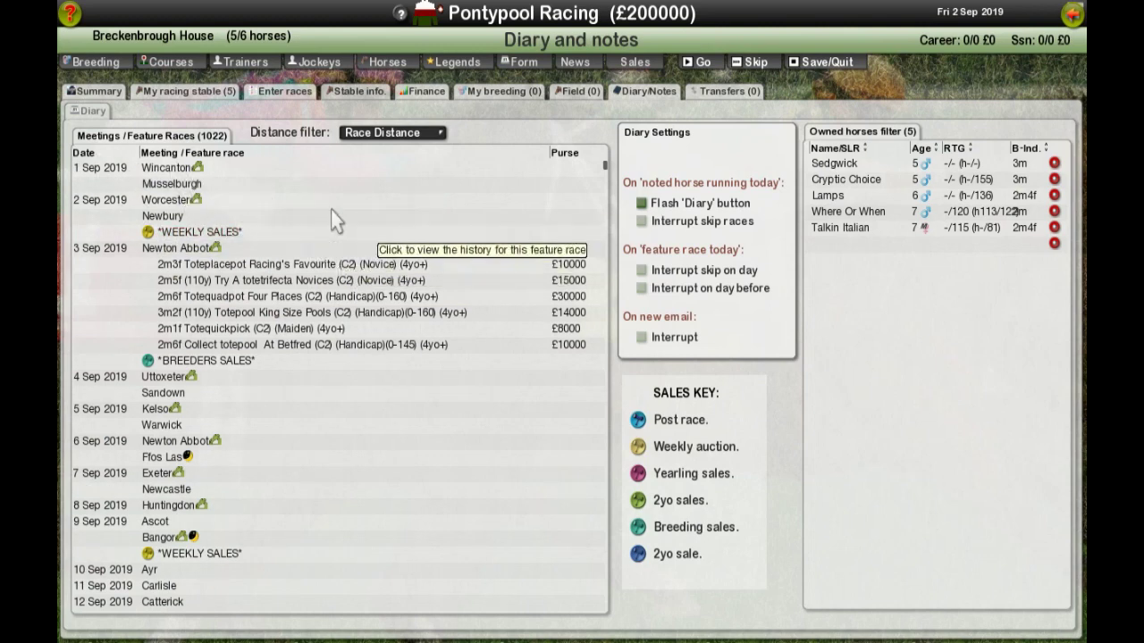
scroll(336, 219, "down", 3)
scroll(337, 218, "down", 8)
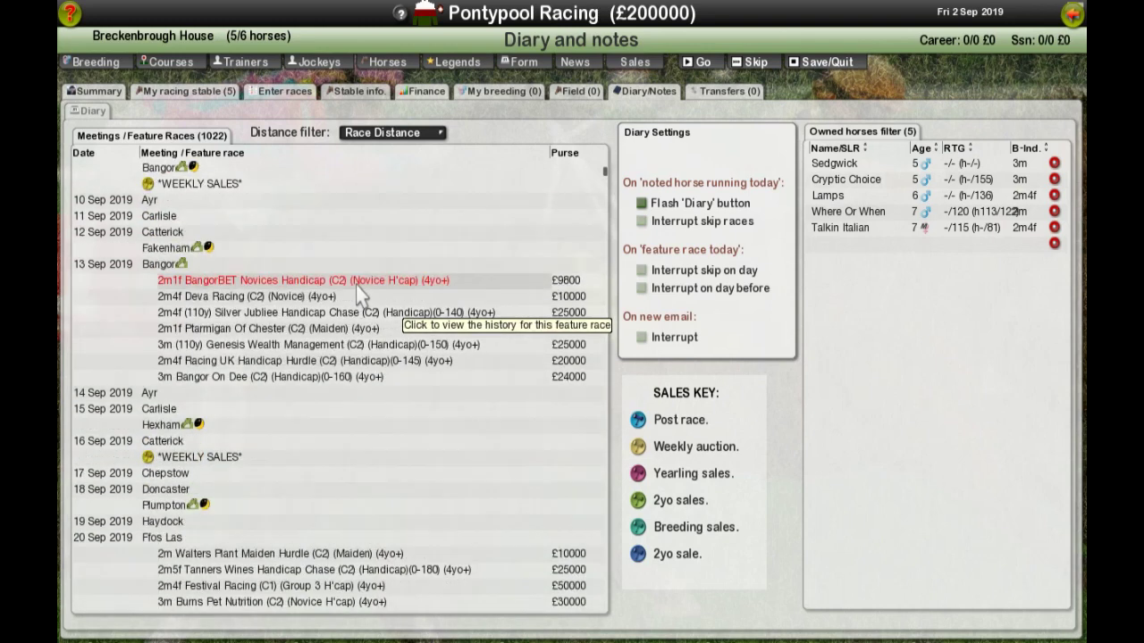
left_click(639, 203)
scroll(608, 178, "down", 9)
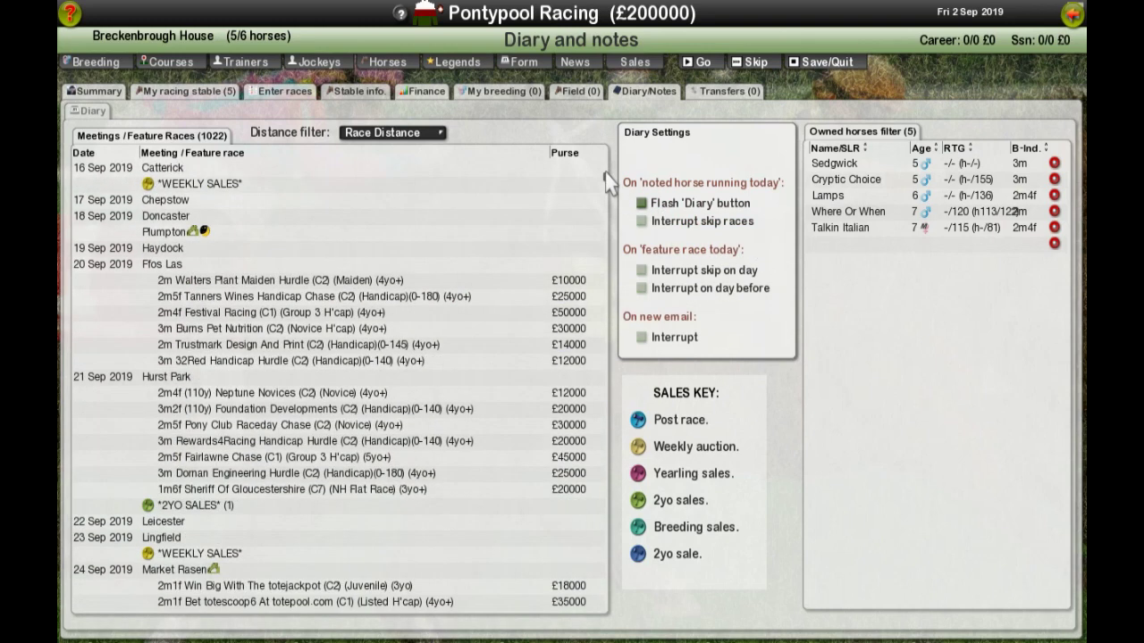
scroll(605, 192, "down", 20)
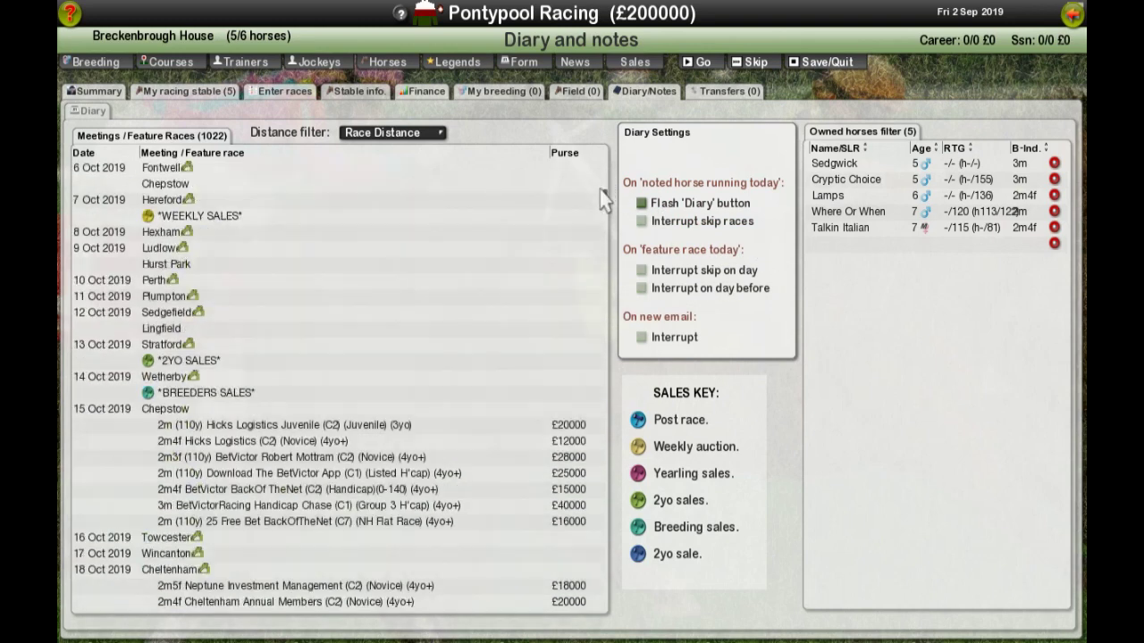
scroll(398, 339, "down", 9)
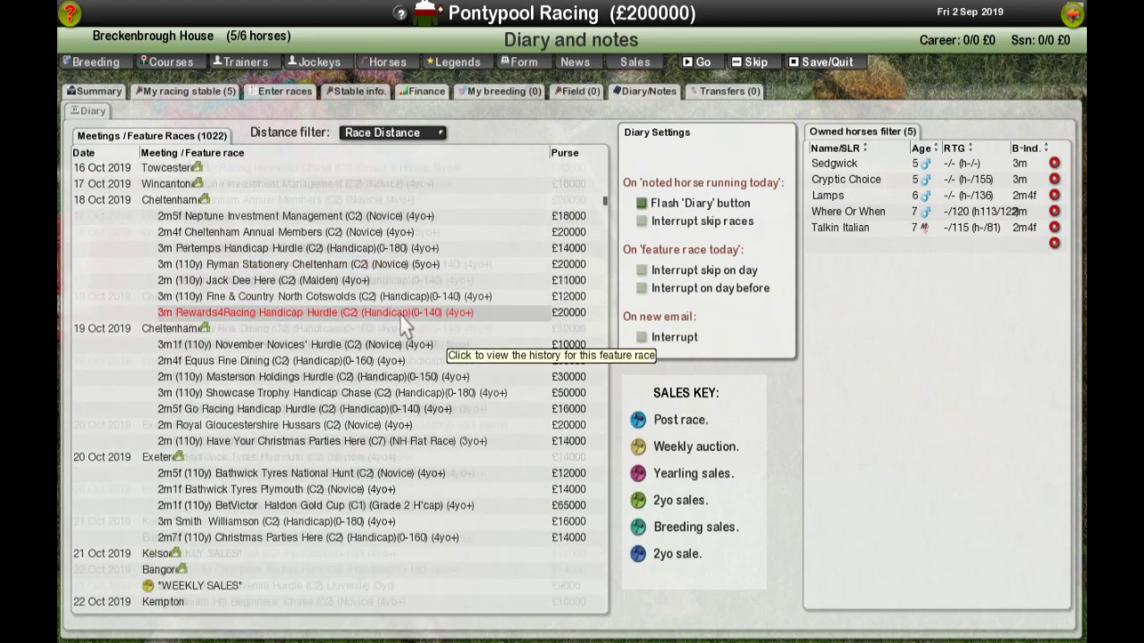
scroll(407, 304, "down", 11)
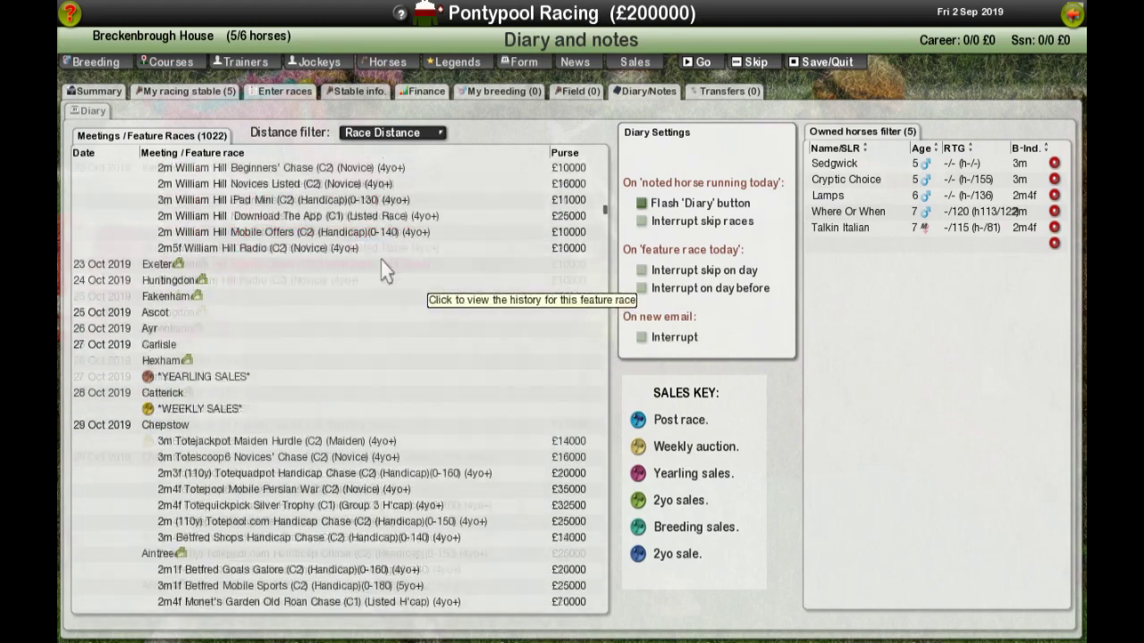
scroll(402, 268, "down", 9)
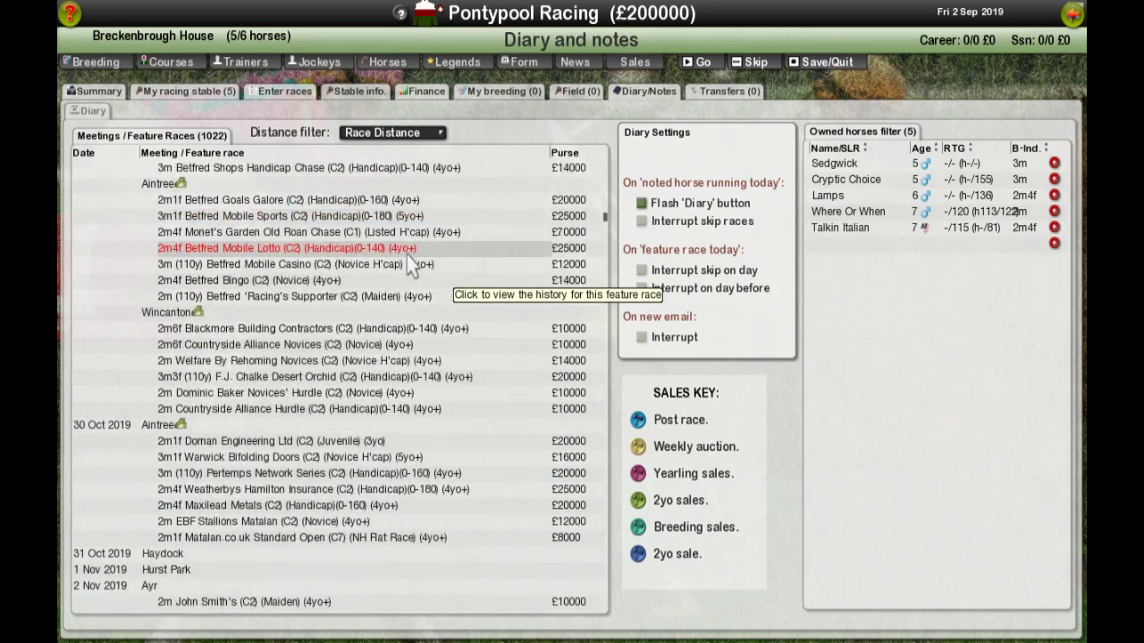
scroll(411, 264, "down", 12)
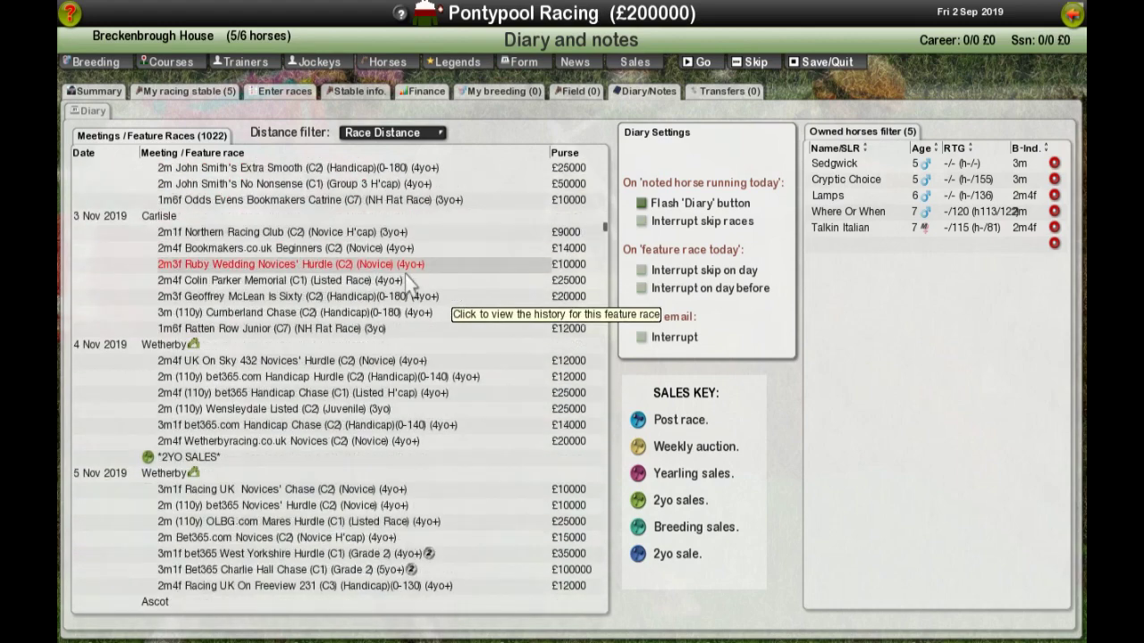
scroll(408, 283, "down", 4)
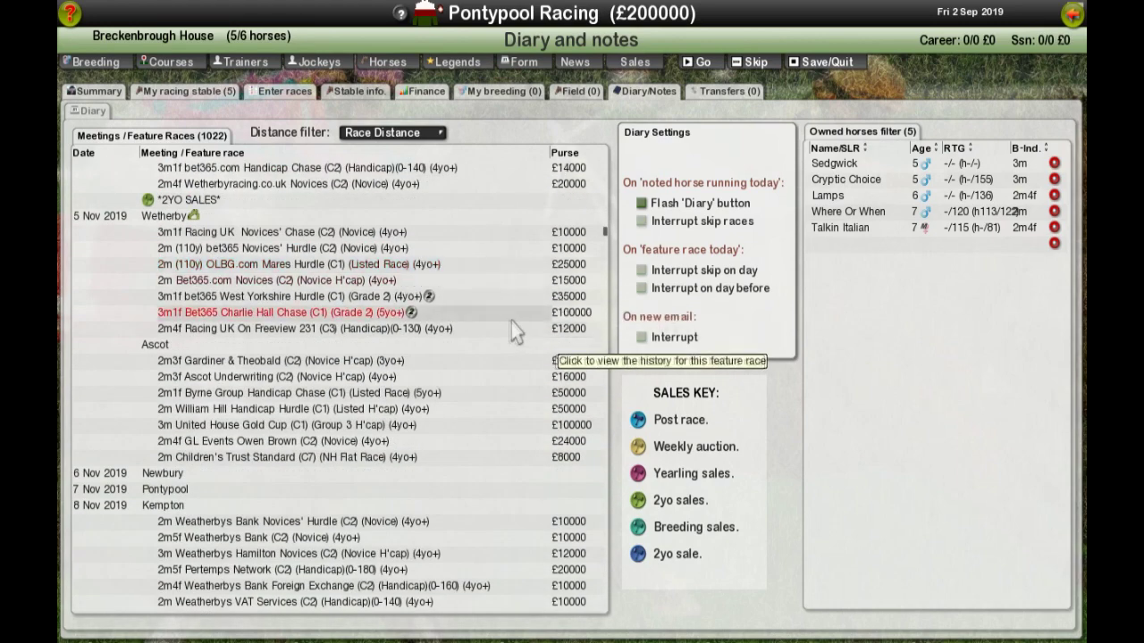
scroll(605, 251, "down", 9)
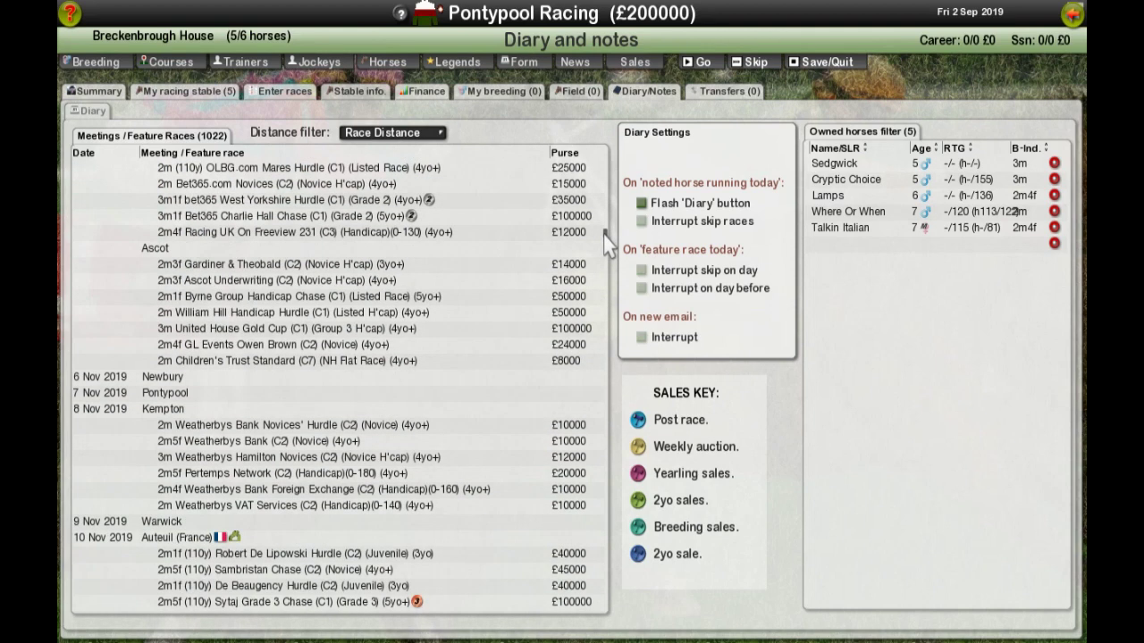
left_click_drag(604, 239, 605, 228)
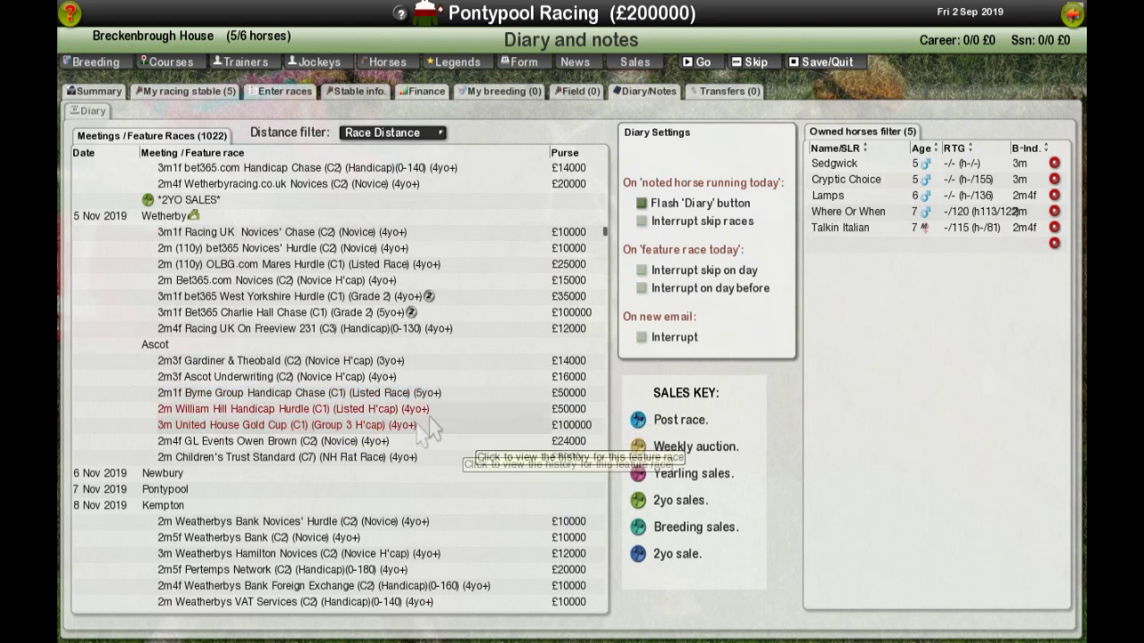
scroll(604, 240, "down", 5)
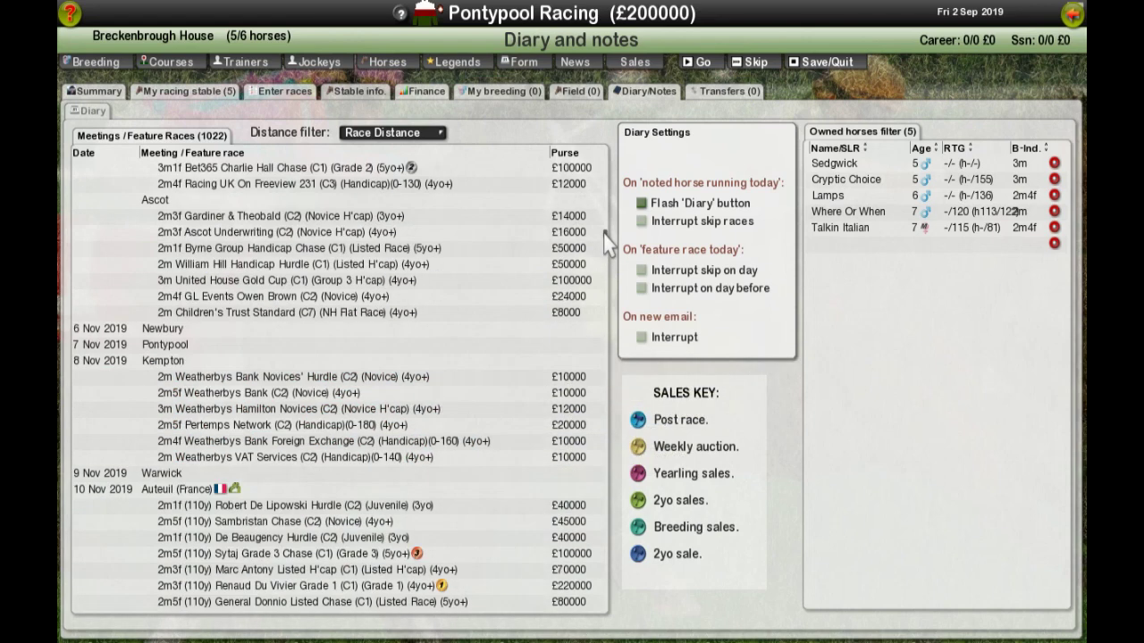
left_click_drag(605, 237, 604, 253)
scroll(604, 268, "down", 4)
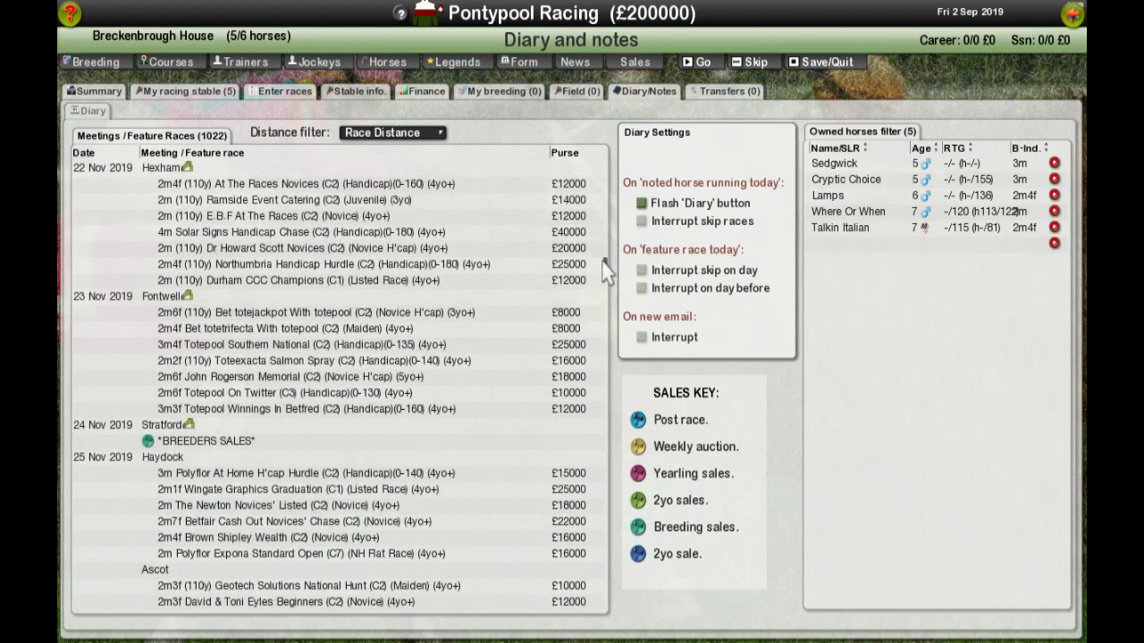
scroll(604, 268, "down", 20)
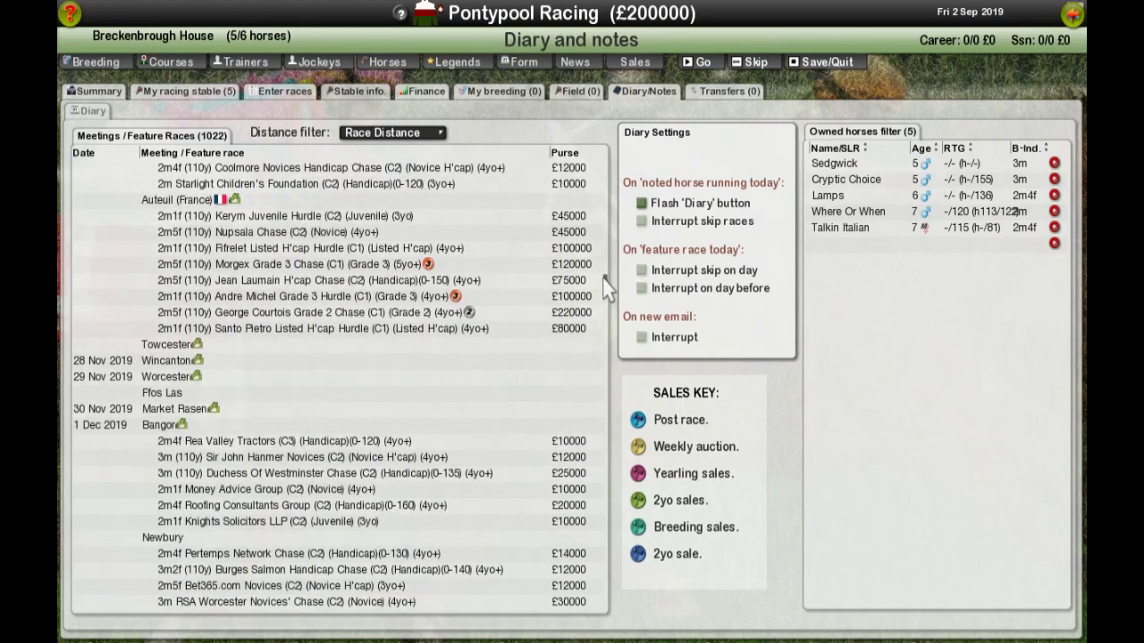
scroll(604, 300, "down", 20)
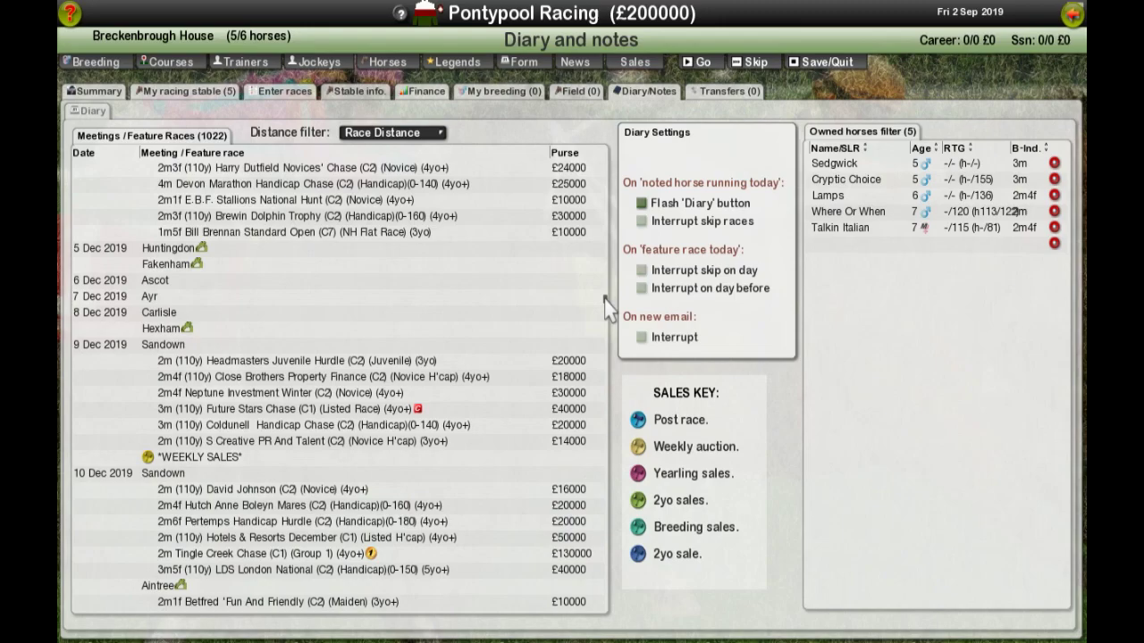
scroll(607, 353, "down", 20)
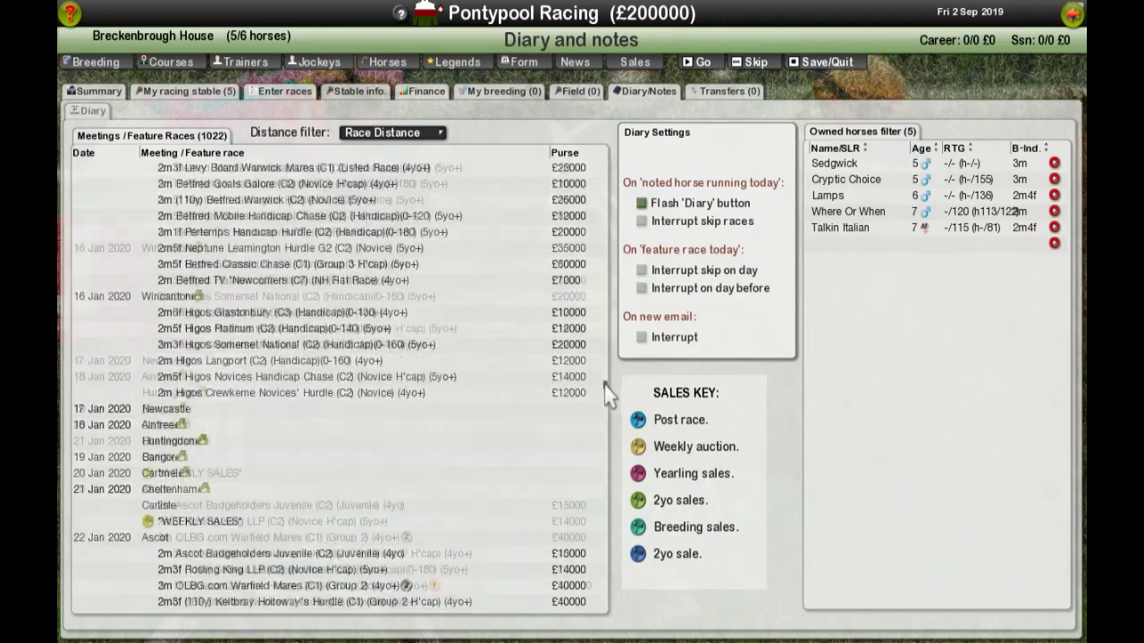
scroll(604, 420, "down", 20)
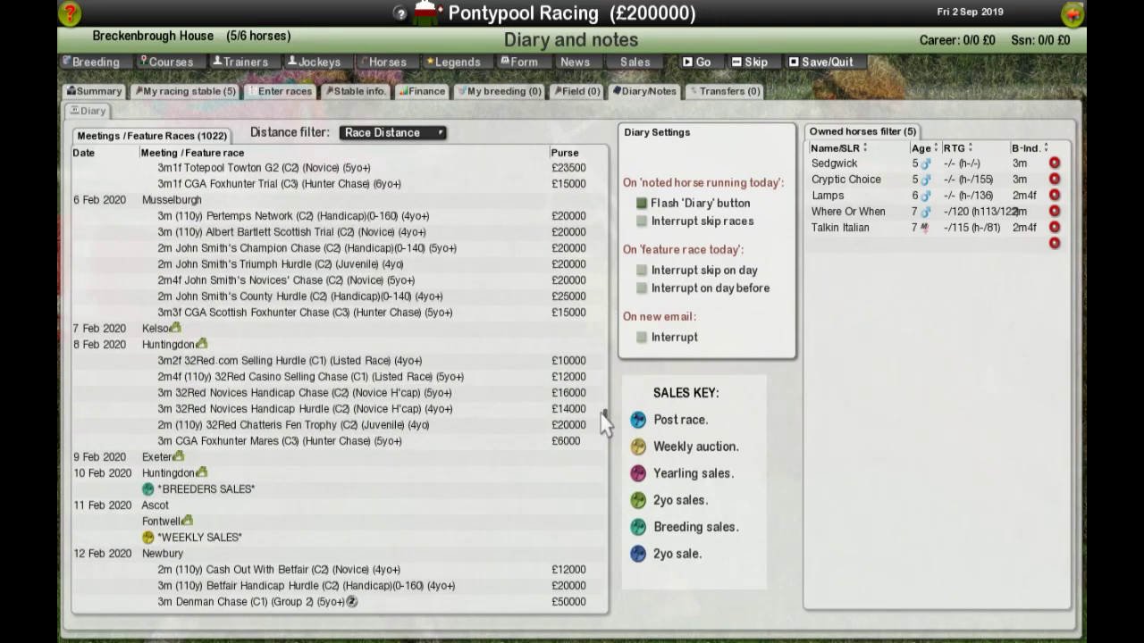
left_click_drag(604, 432, 599, 466)
scroll(438, 304, "down", 7)
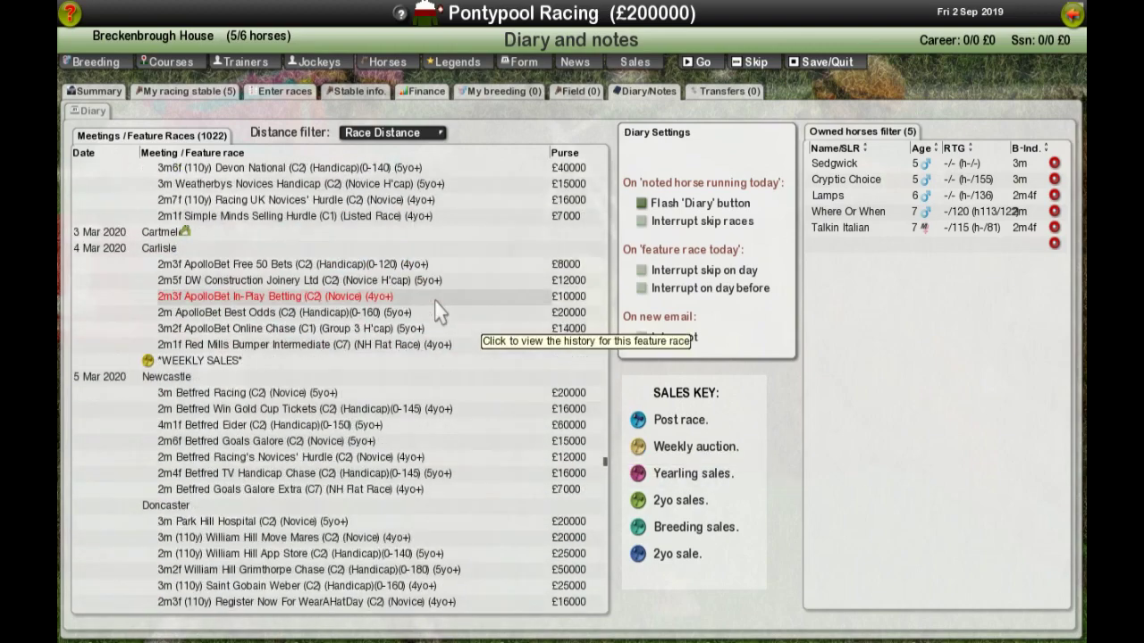
Examine the diary's meetings and feature races from early March to 20 April 2020, including the Cheltenham and Aintree meetings
scroll(469, 274, "down", 10)
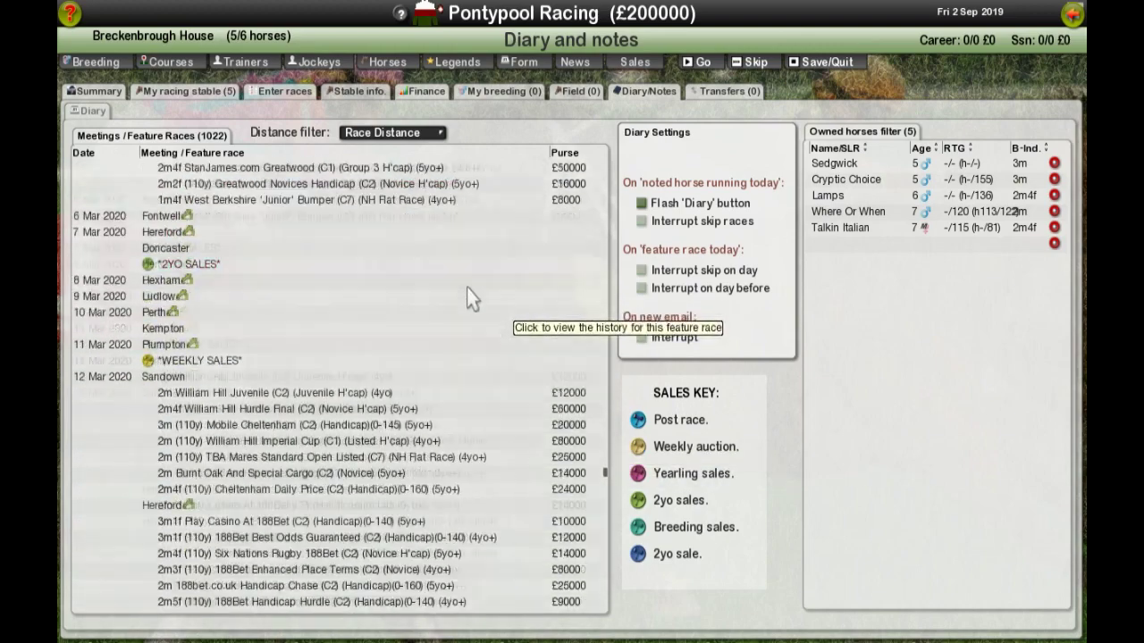
scroll(466, 286, "down", 10)
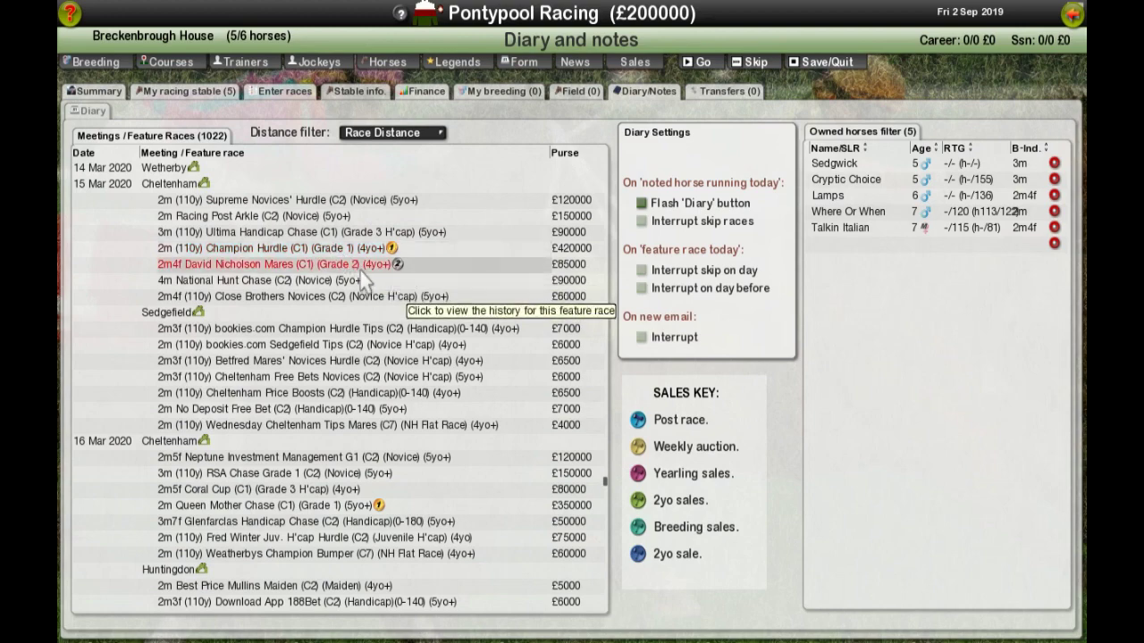
scroll(362, 277, "down", 3)
scroll(367, 279, "down", 8)
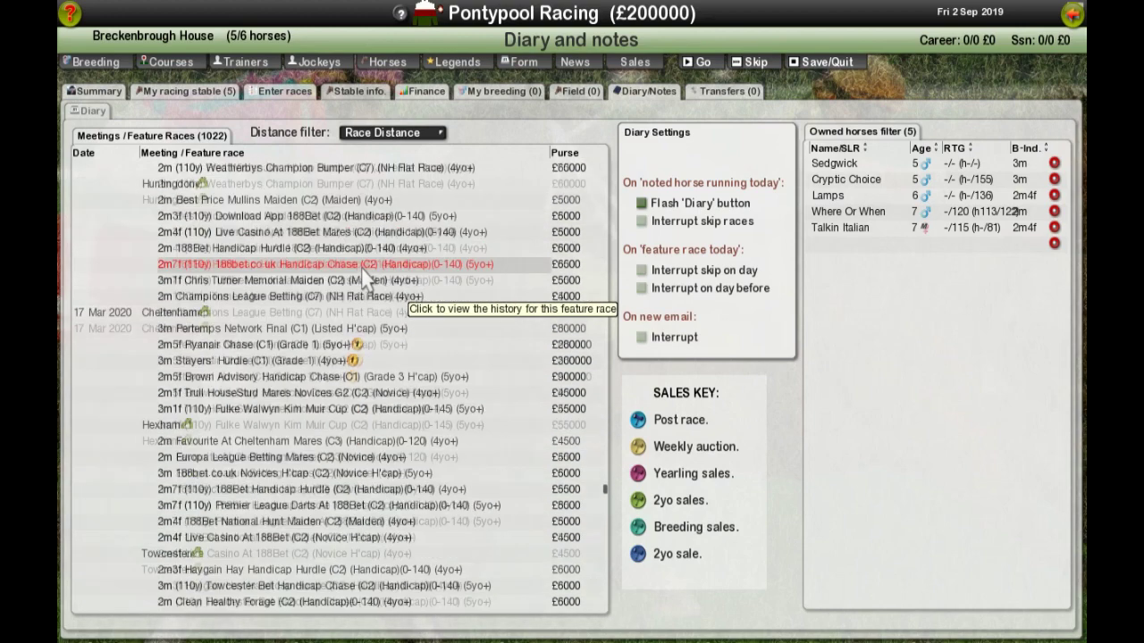
scroll(366, 279, "down", 4)
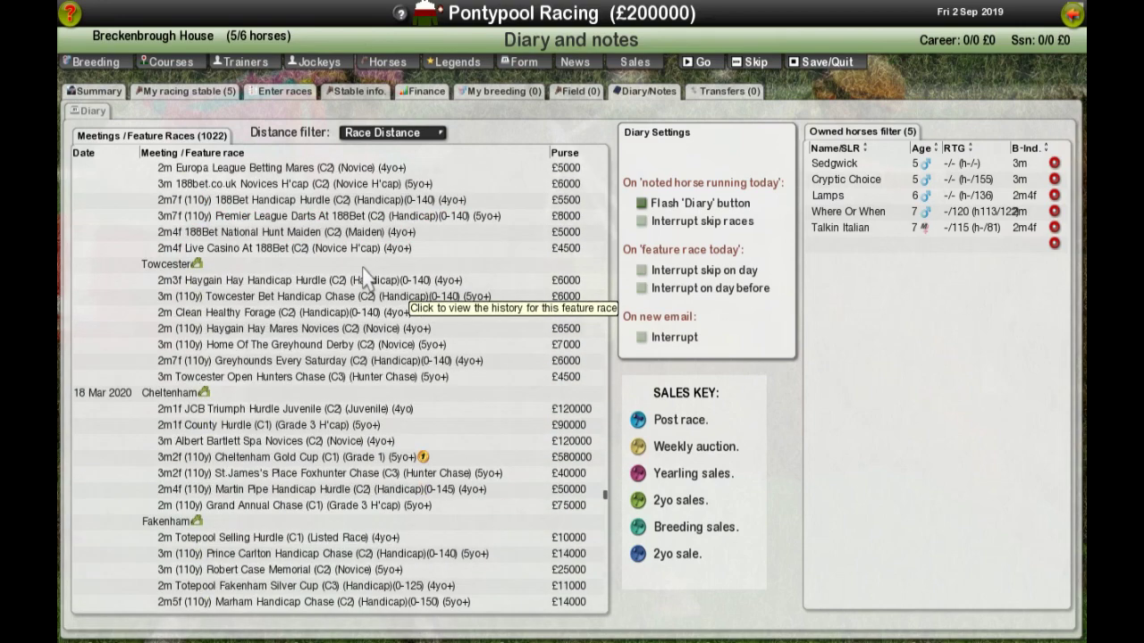
scroll(367, 277, "up", 5)
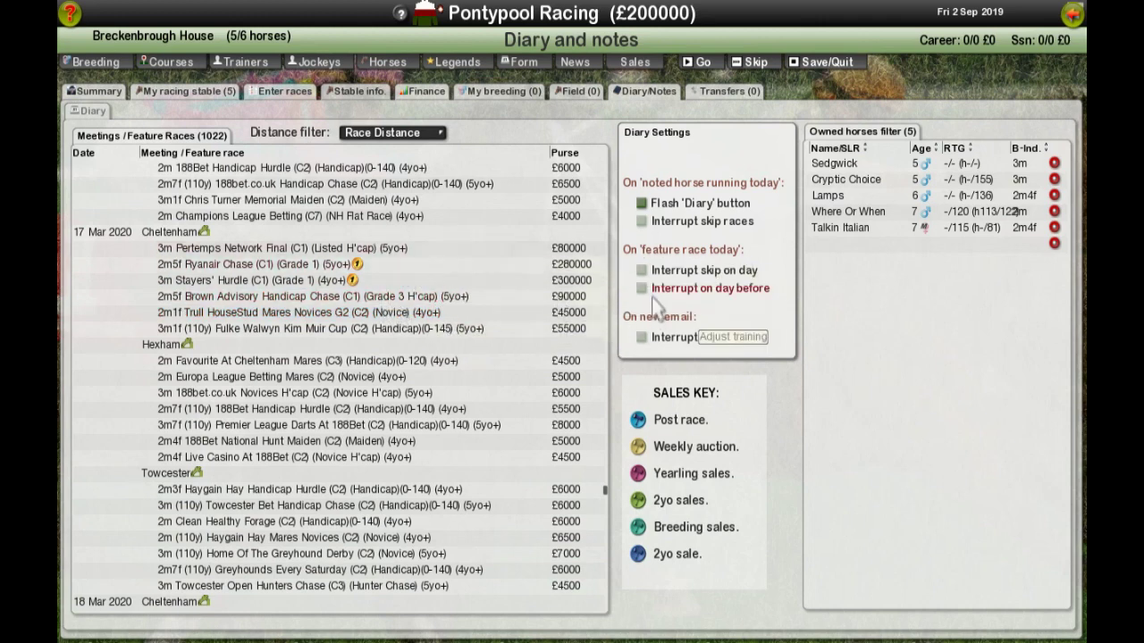
left_click_drag(606, 490, 608, 544)
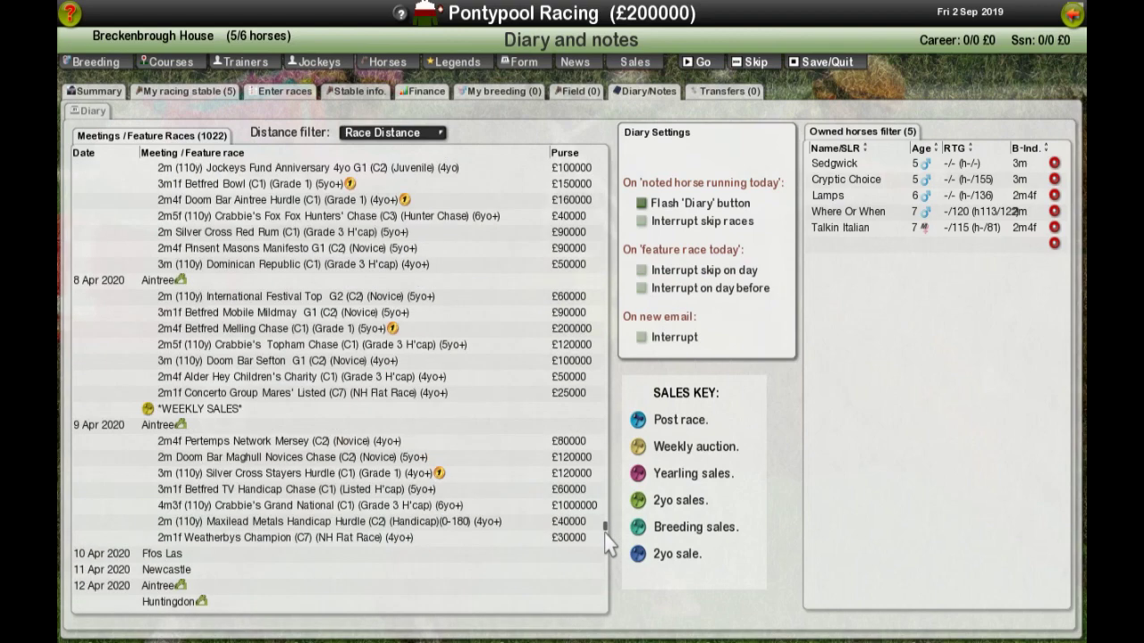
scroll(541, 483, "down", 8)
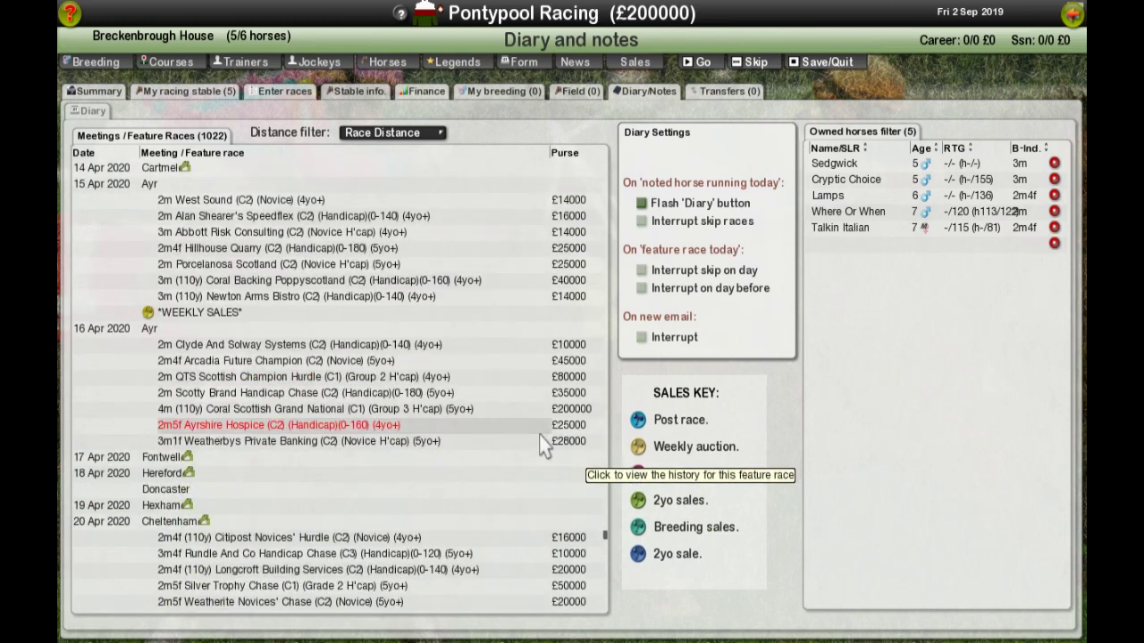
Leave the diary, quit the current game to the main menu and exit Starters Orders 7
left_click(1072, 15)
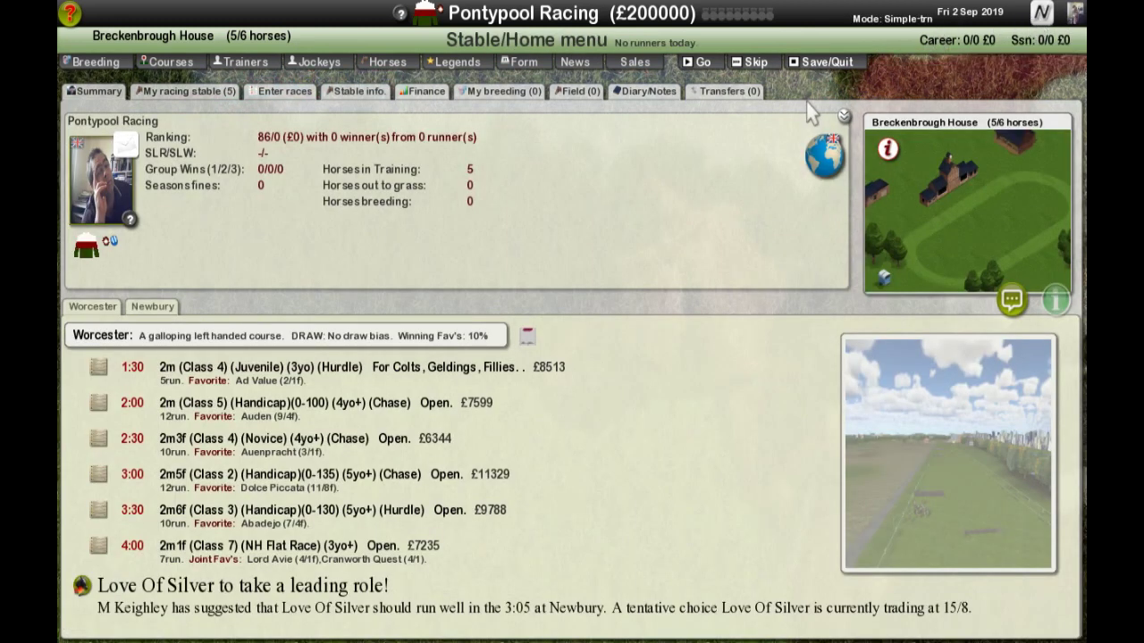
left_click(810, 63)
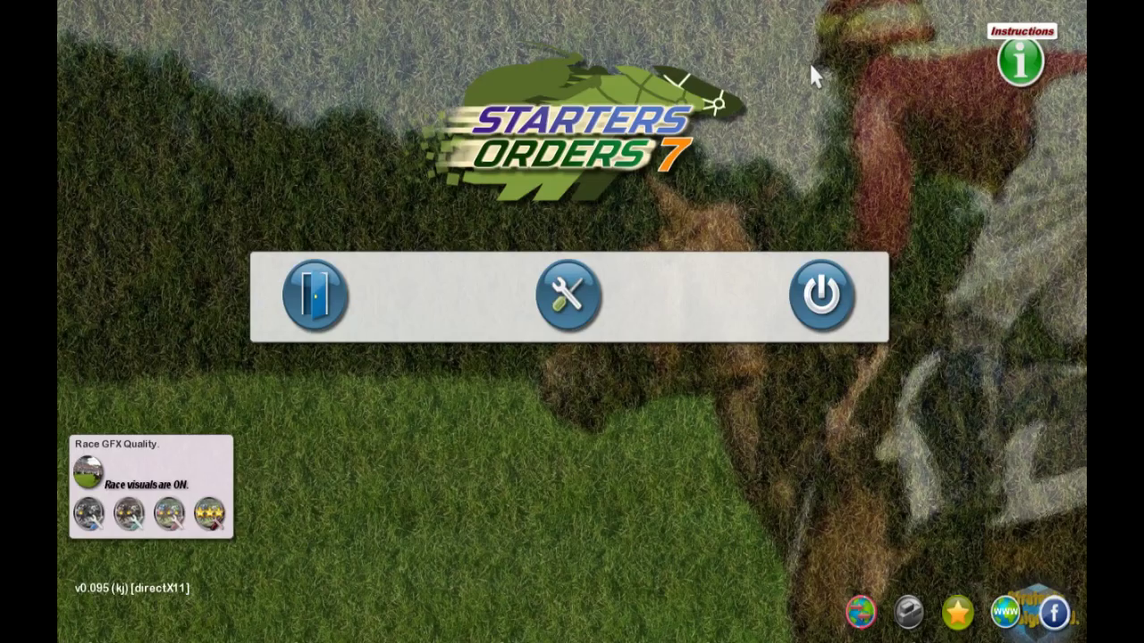
left_click(823, 294)
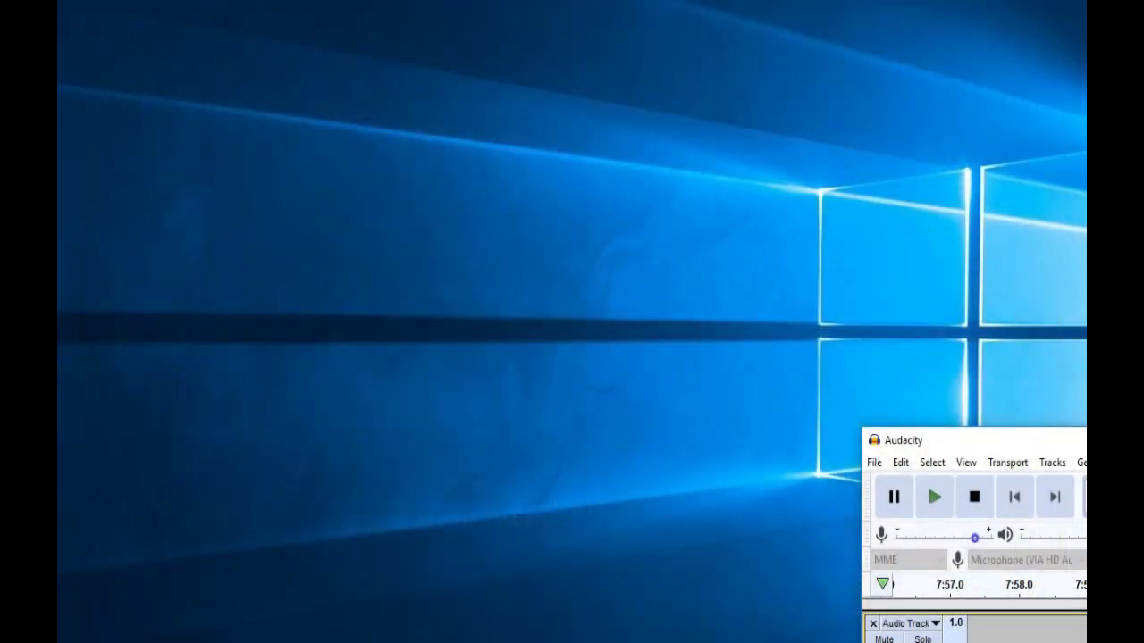
Open a file window and go to the mods folder of Starters Orders 7 under Program Files (x86) on drive C
key("super+e")
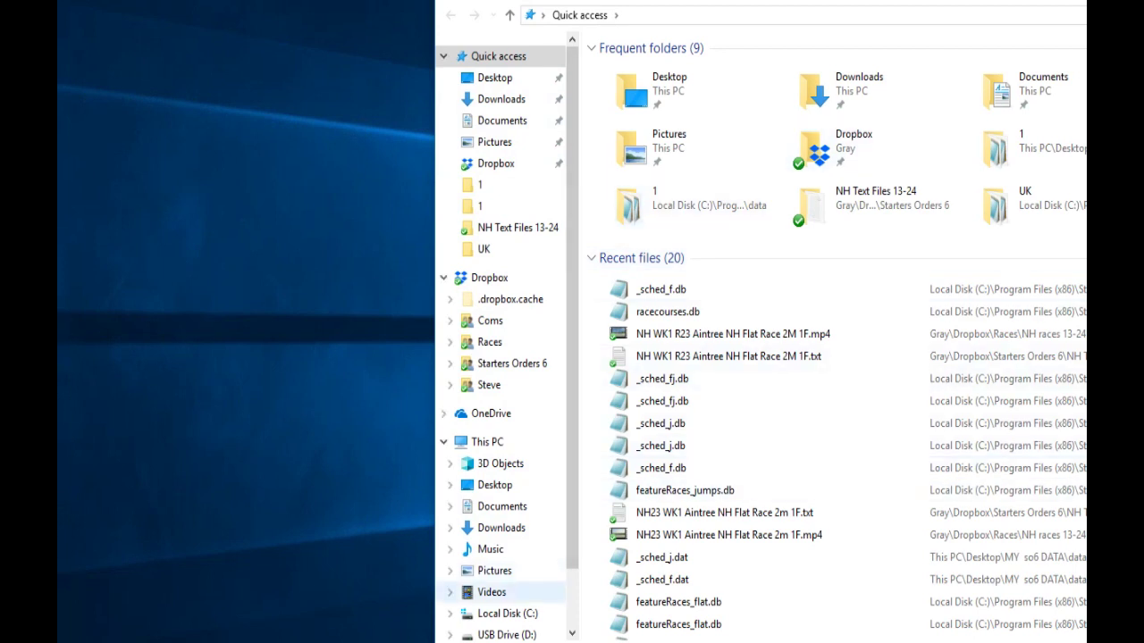
left_click(507, 613)
double_click(643, 219)
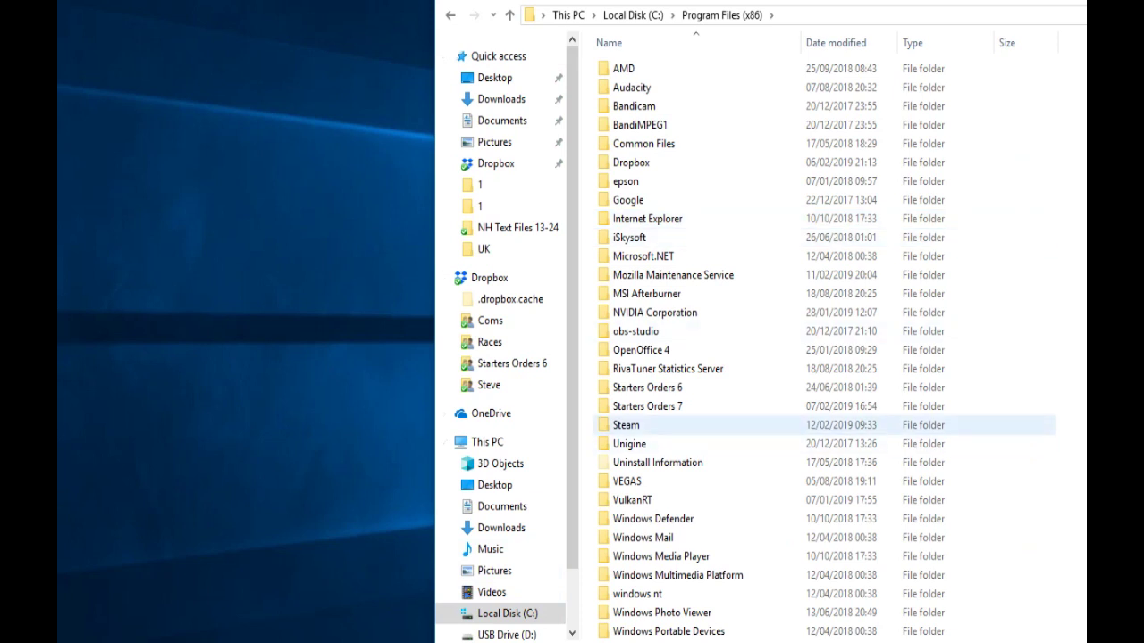
double_click(647, 406)
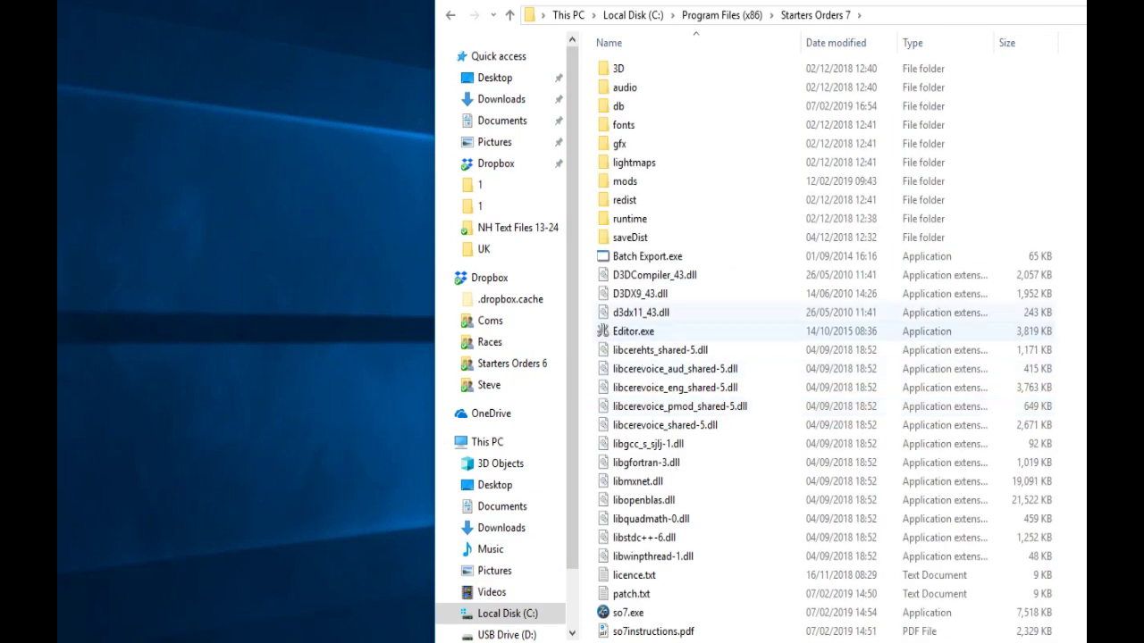
double_click(624, 181)
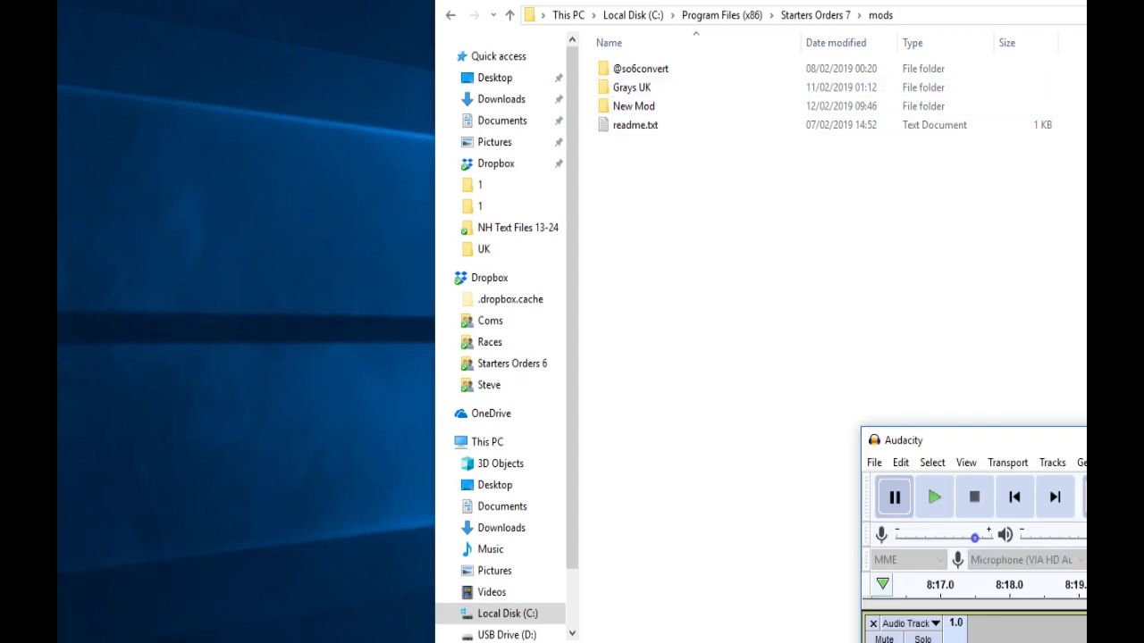
key("p")
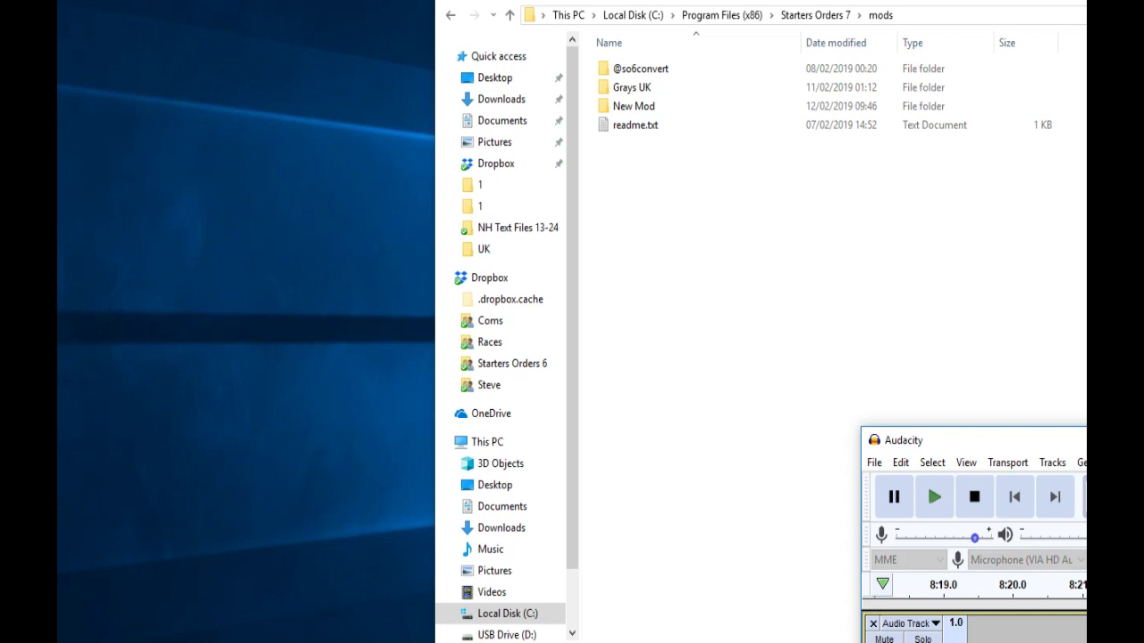
Go to the db\UK folder of New Mod and open its _sched_f.db file in Notepad
double_click(633, 105)
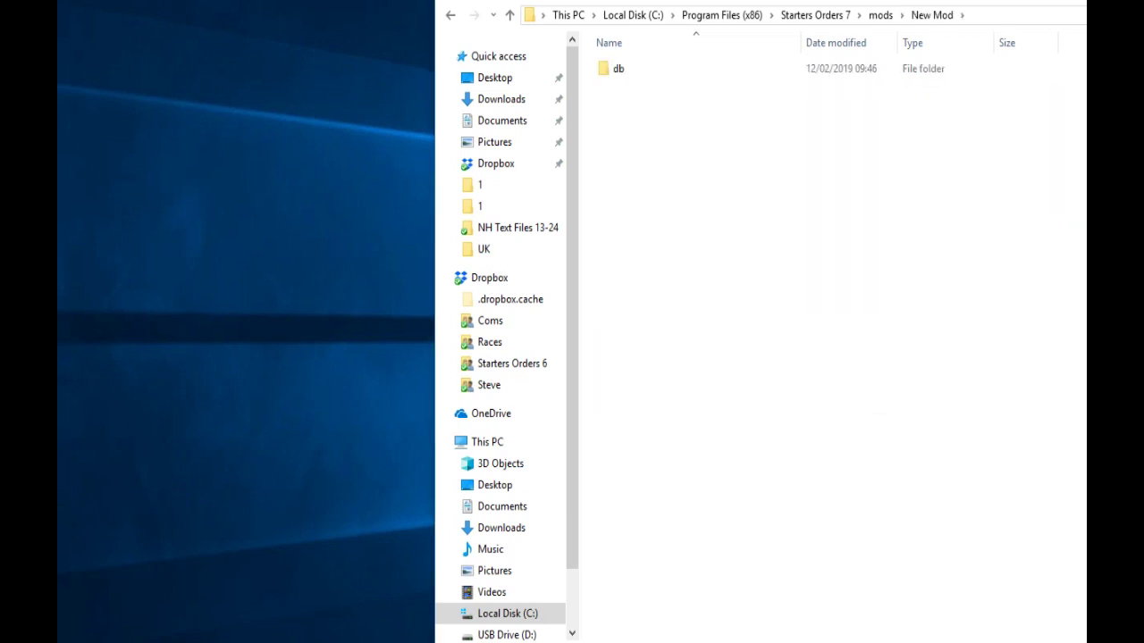
double_click(618, 69)
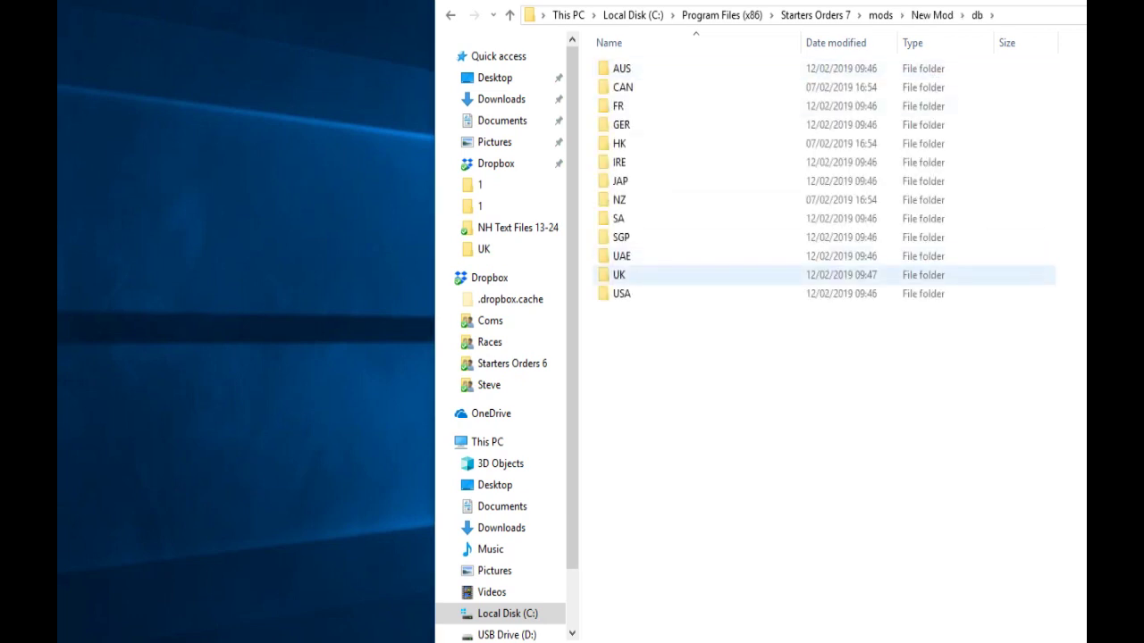
left_click(622, 257)
double_click(618, 275)
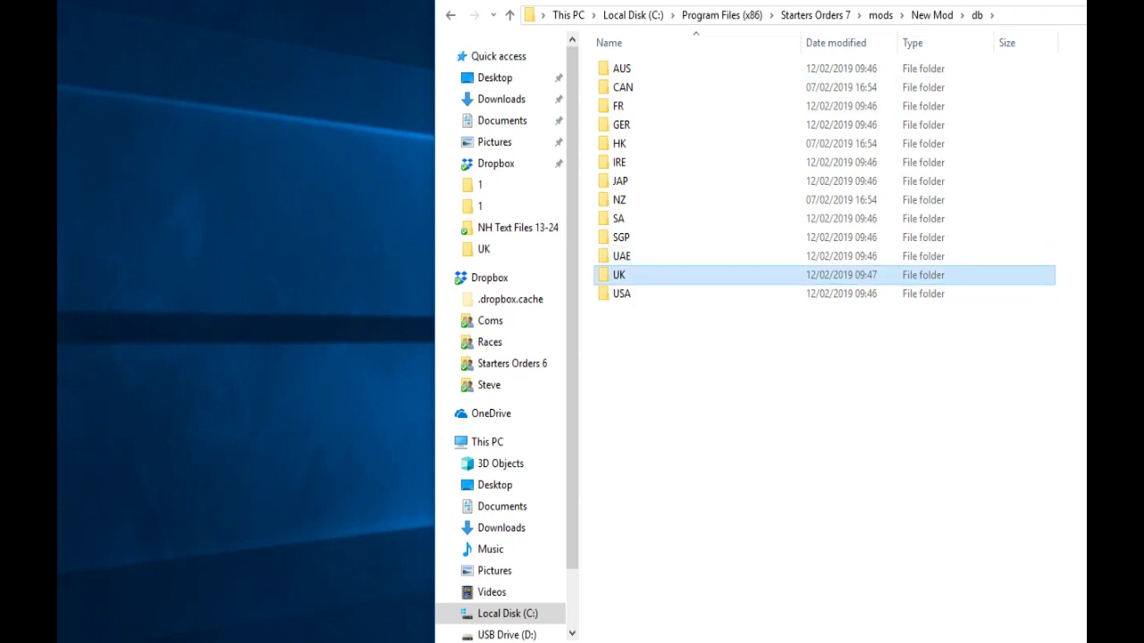
double_click(637, 69)
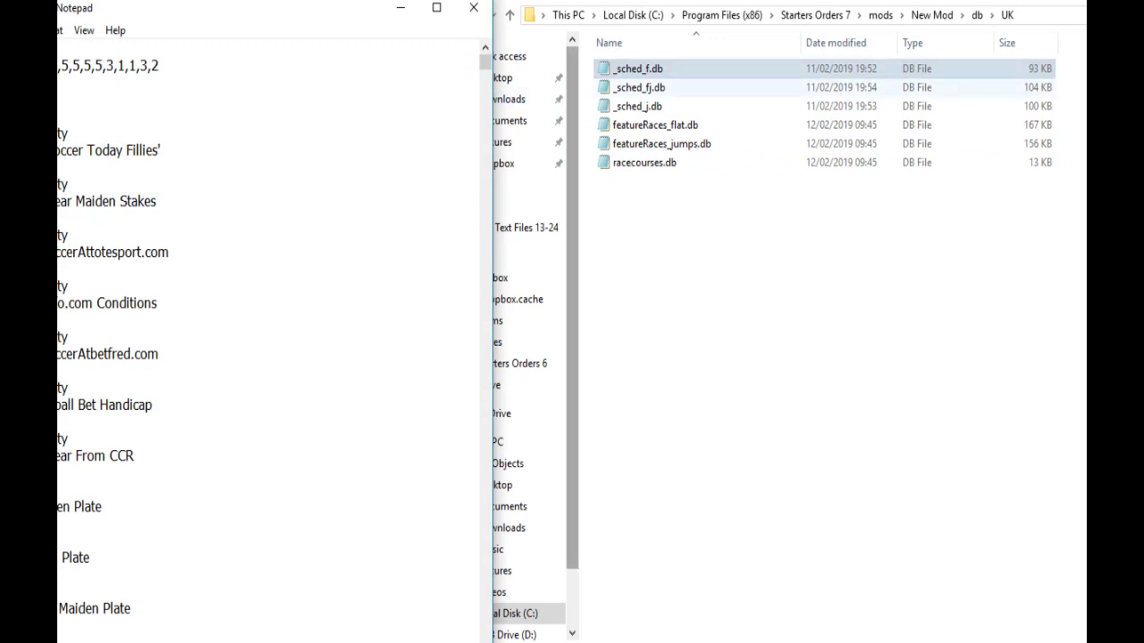
Keeping the Notepad file open, return to the mods folder and open the db\UK folder of the Grays UK mod
left_click(536, 56)
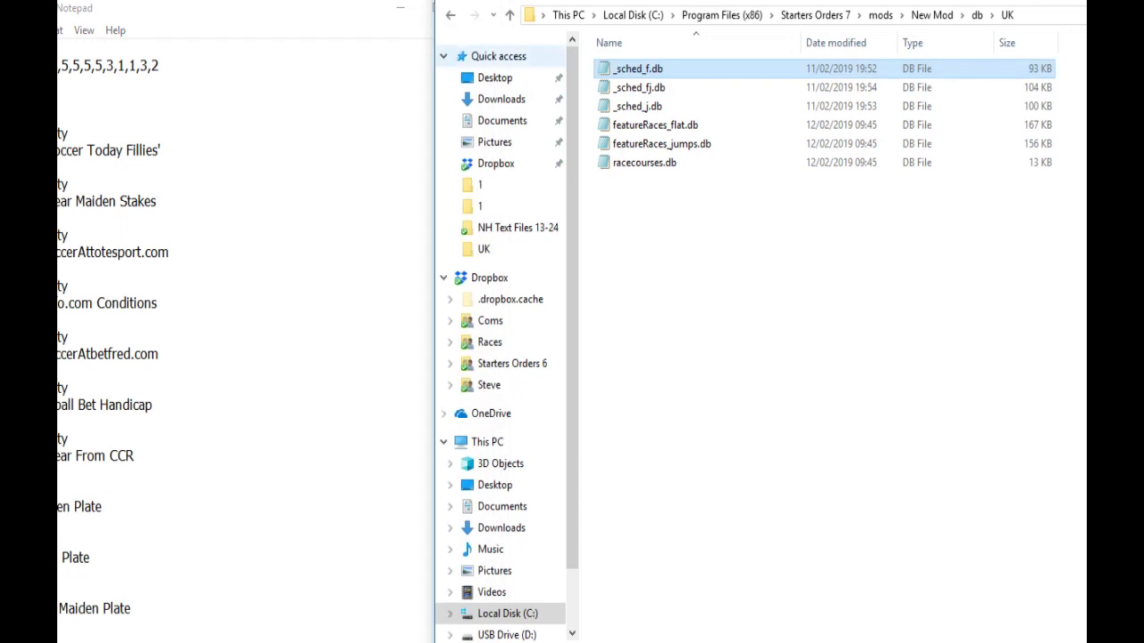
left_click(509, 15)
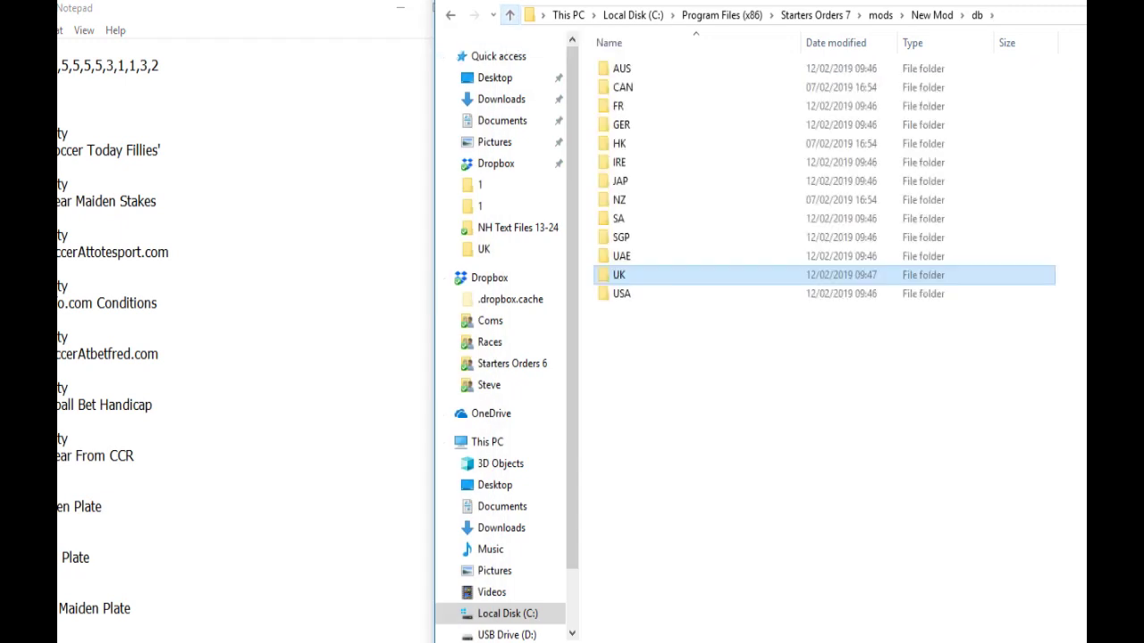
left_click(509, 15)
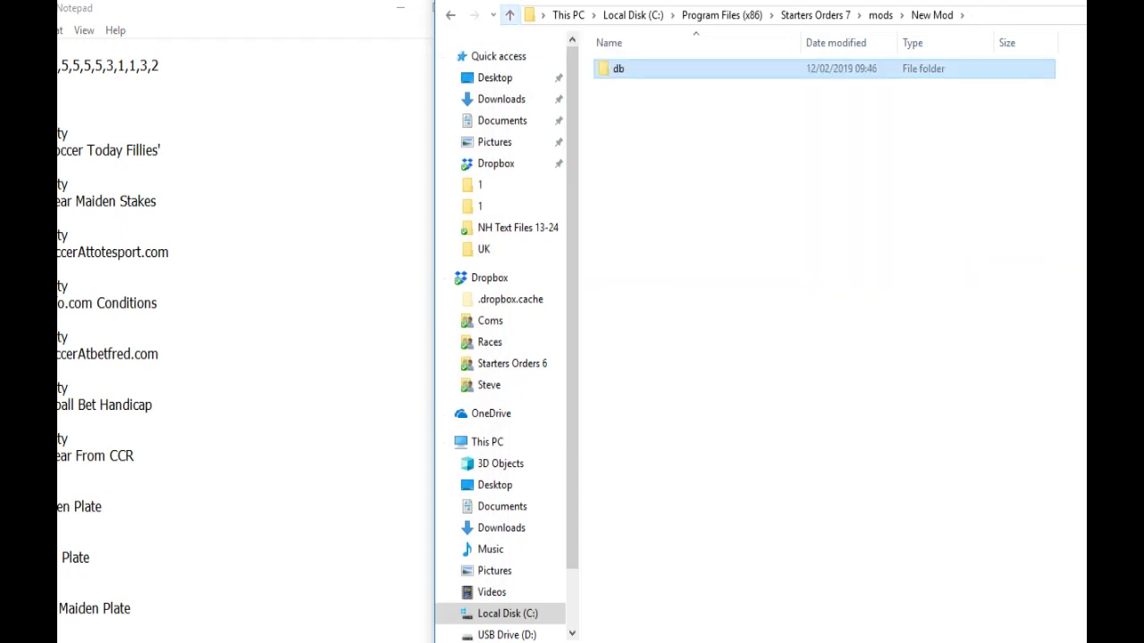
left_click(509, 15)
double_click(625, 88)
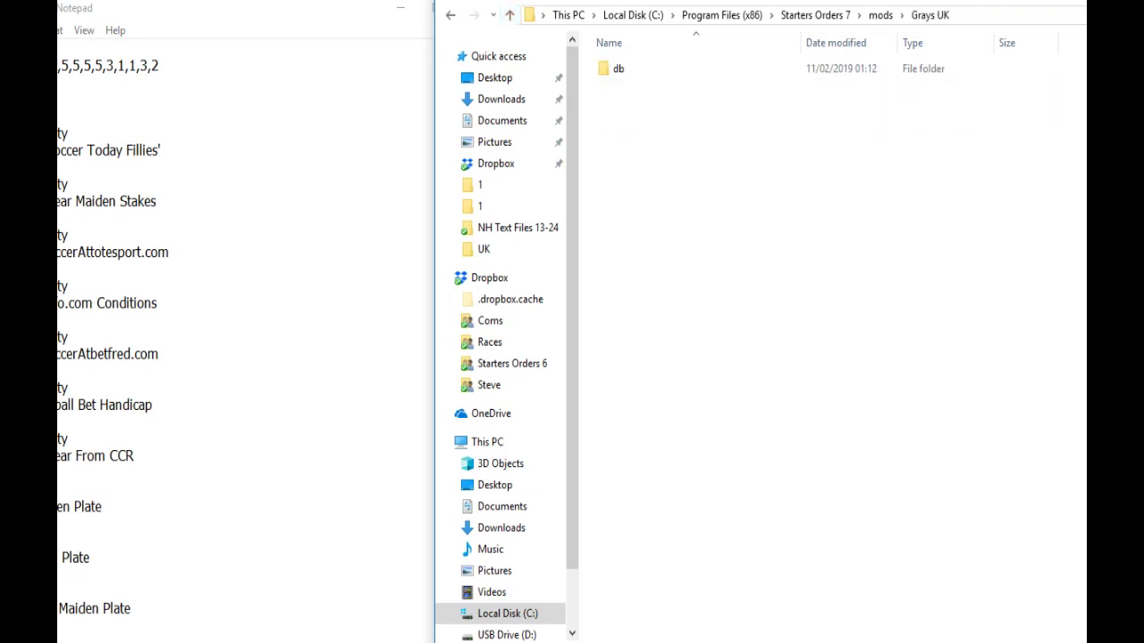
double_click(617, 69)
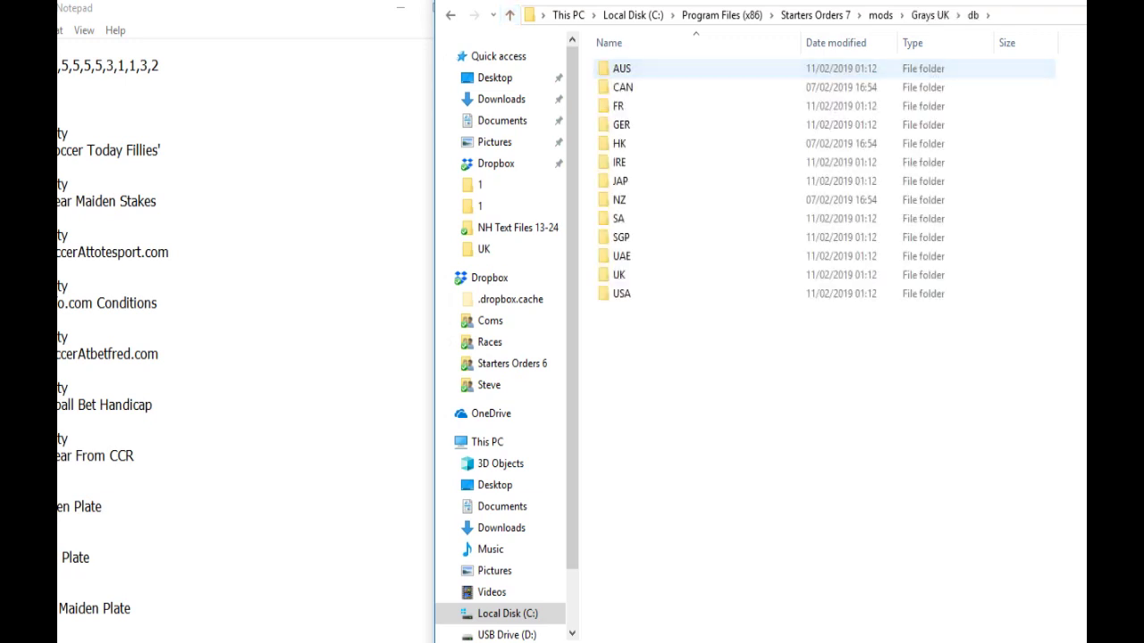
type("uk")
key("Return")
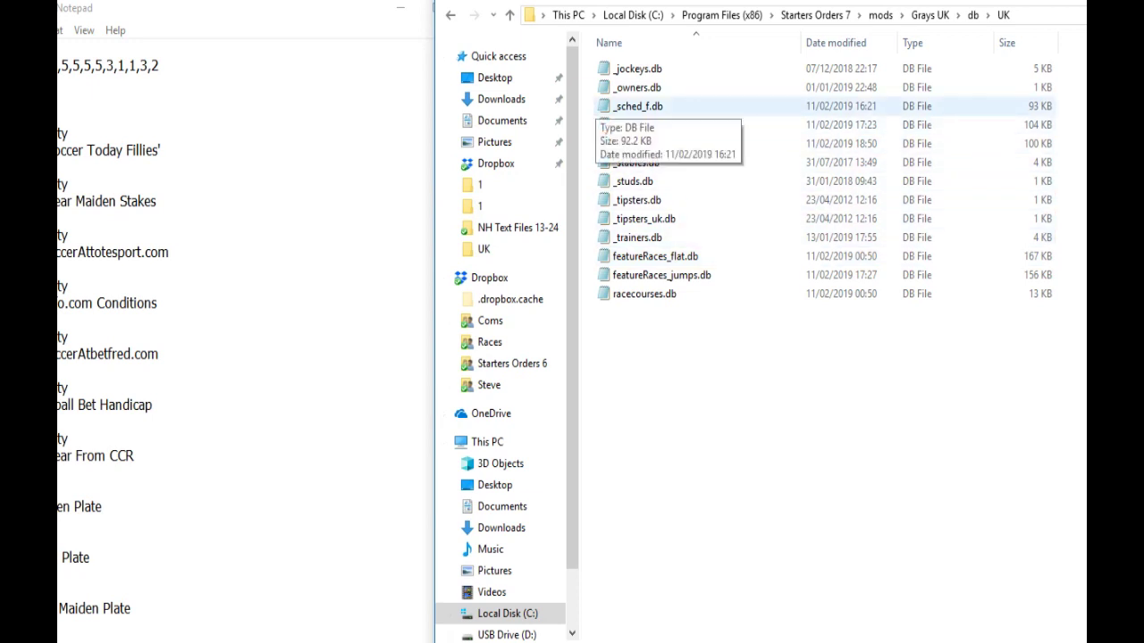
Open the Grays UK _sched_f.db file, copy its header lines from [pool]7000 to end=317, and close that file
left_click(636, 106)
key("alt+Tab")
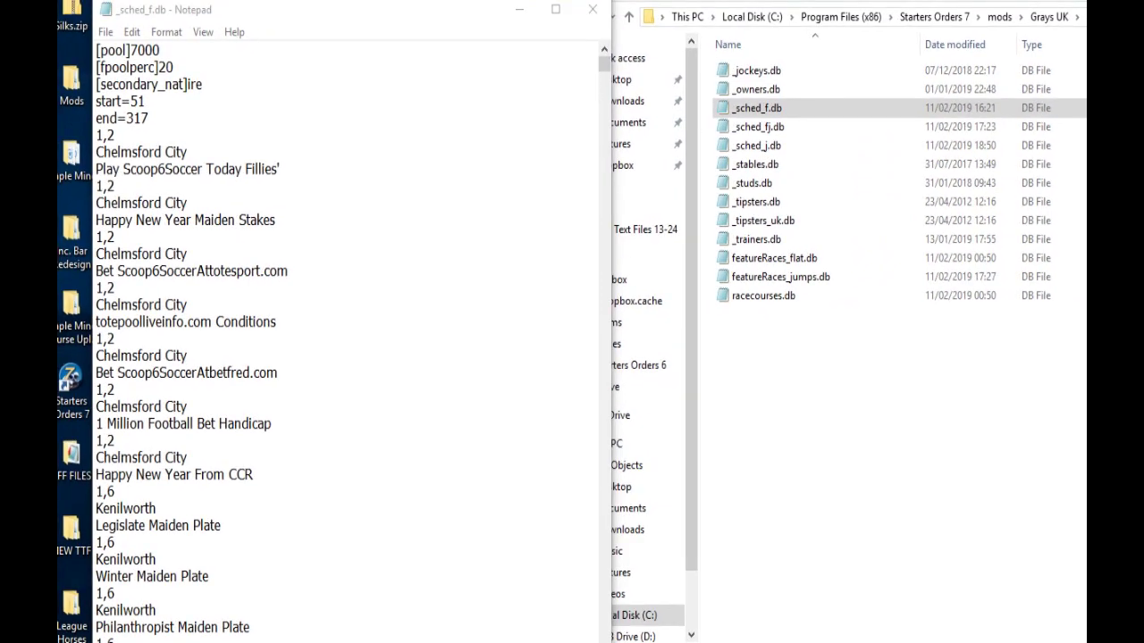
left_click_drag(96, 50, 149, 118)
right_click(225, 113)
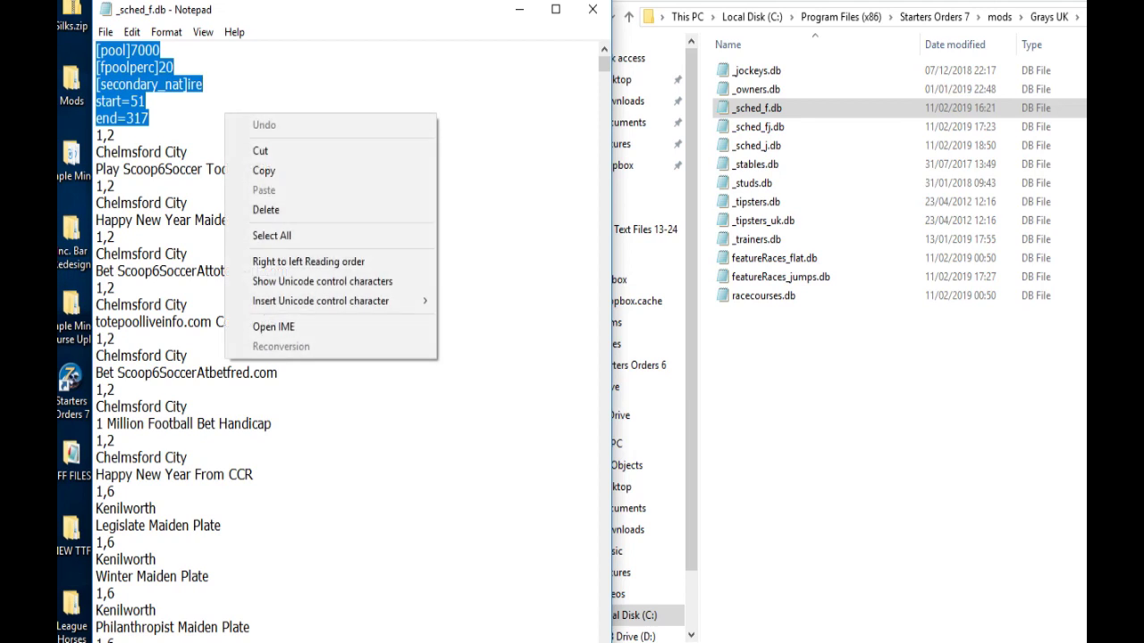
left_click(263, 170)
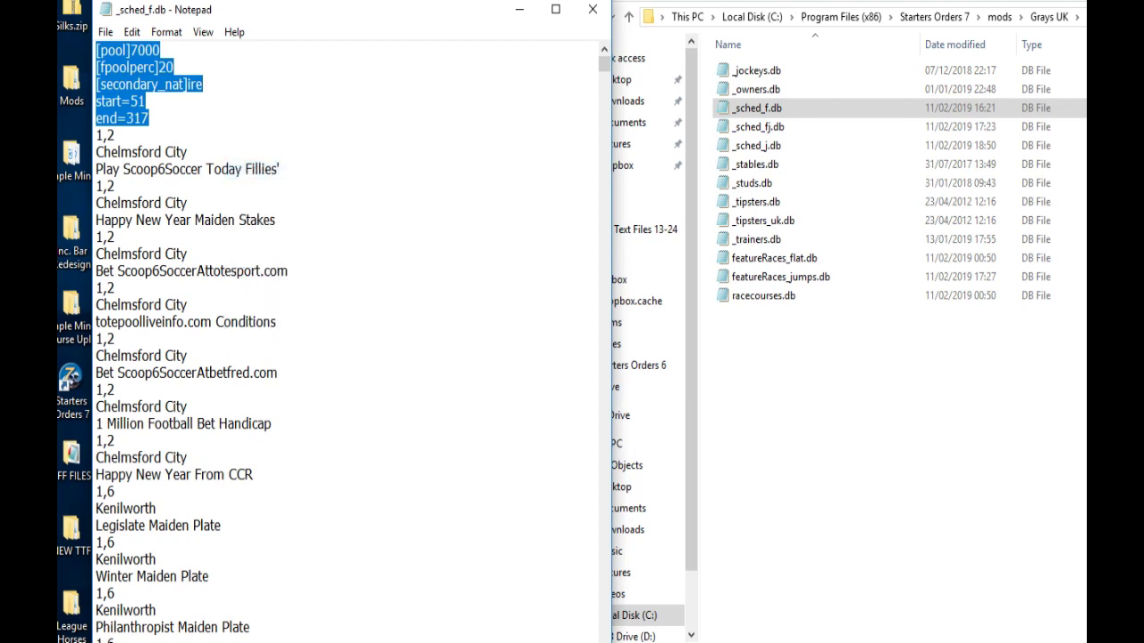
left_click(592, 9)
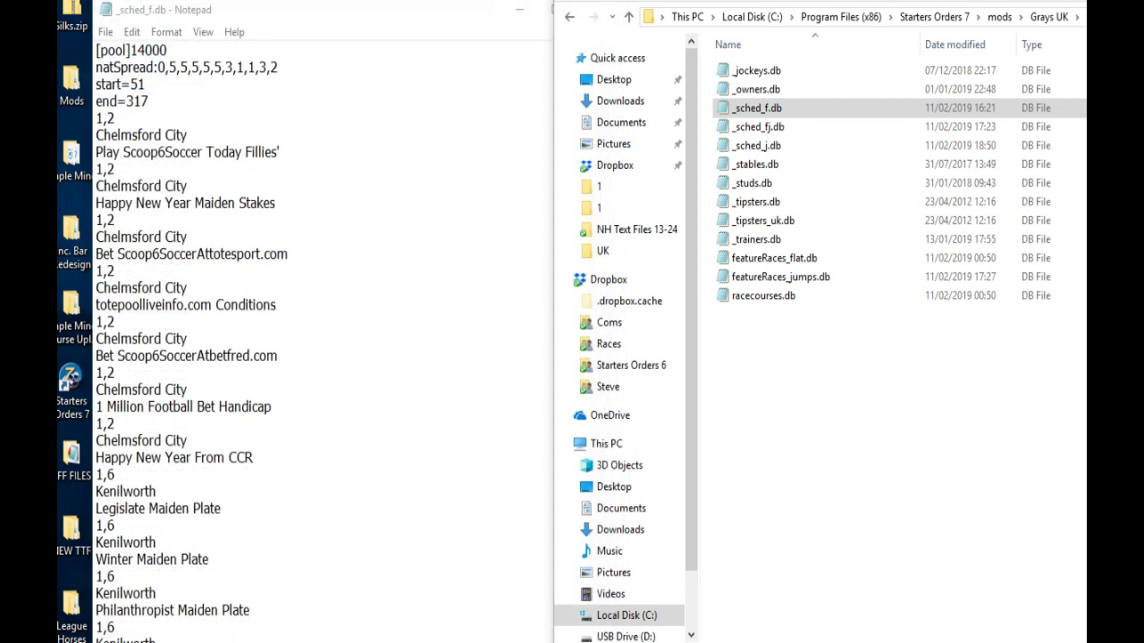
Replace the header lines of New Mod's _sched_f.db, from [pool]14000 to end=317, with the copied header and save the file
left_click_drag(96, 50, 149, 101)
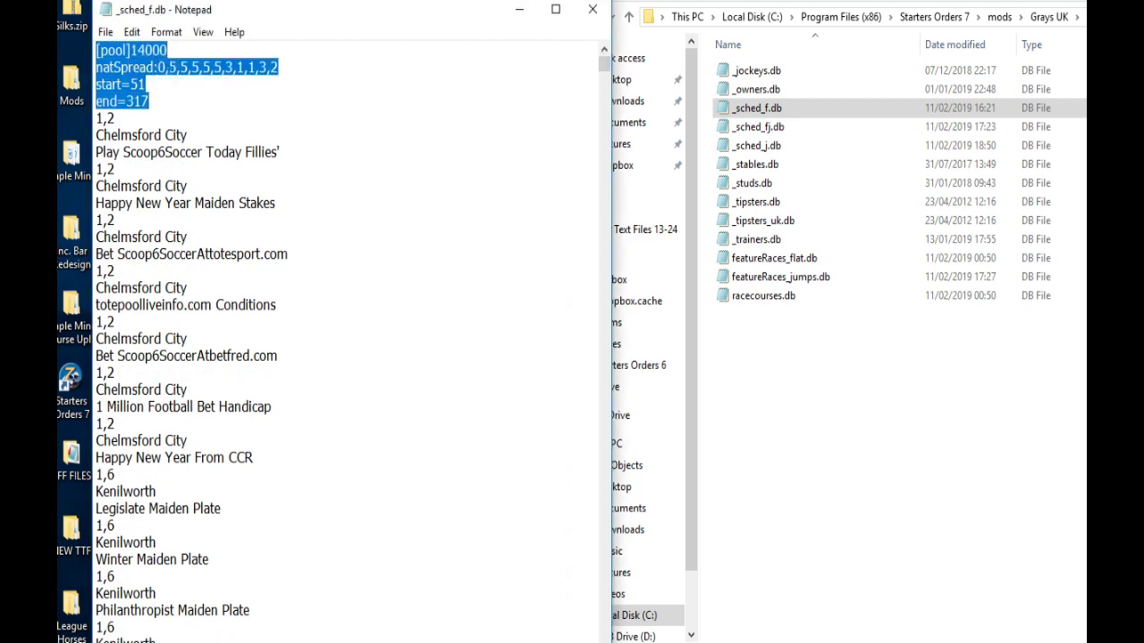
key("Delete")
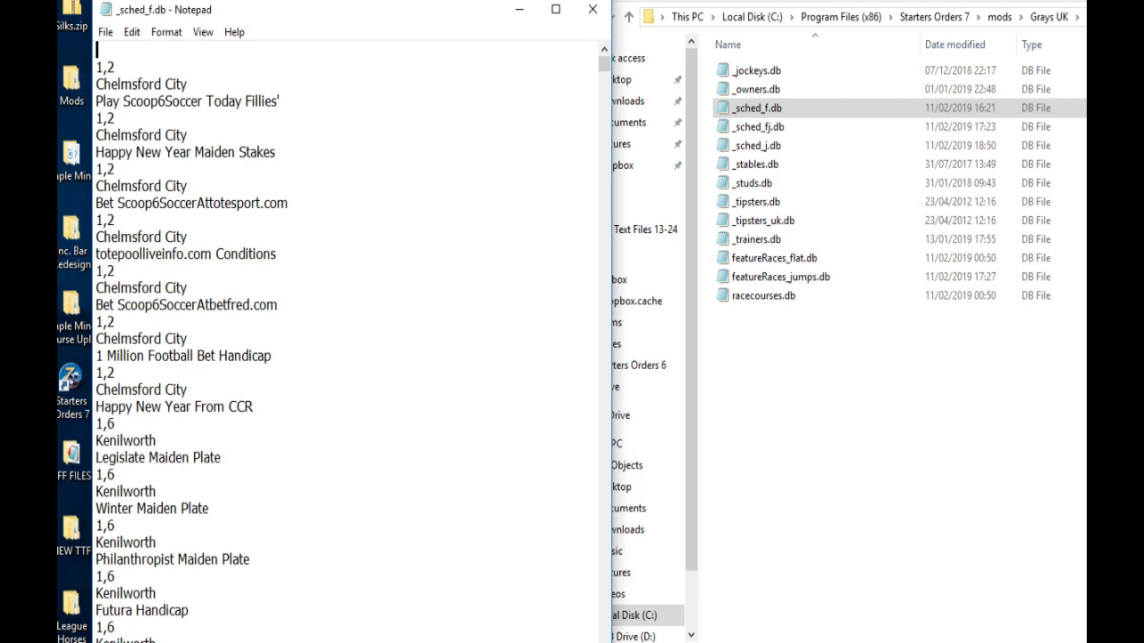
right_click(162, 48)
left_click(199, 122)
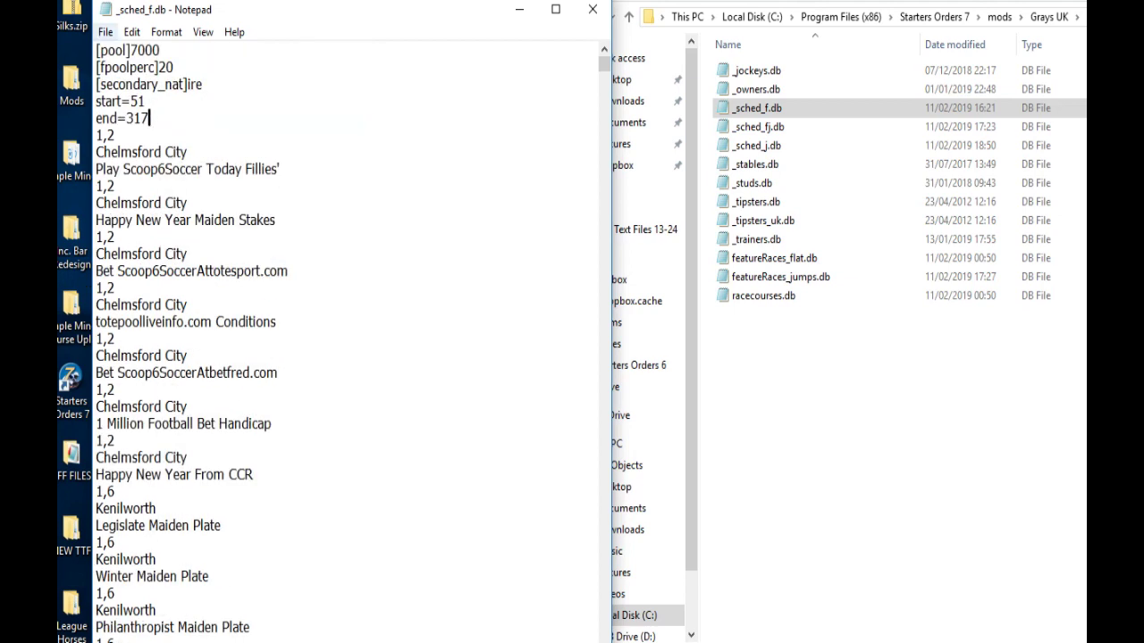
left_click(106, 32)
left_click(131, 92)
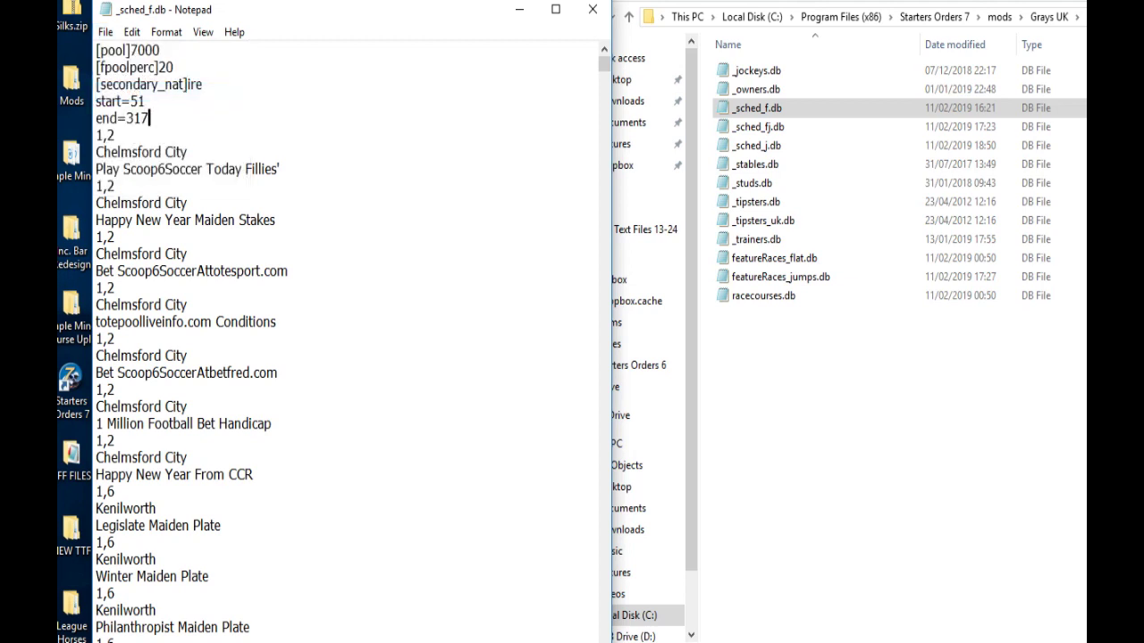